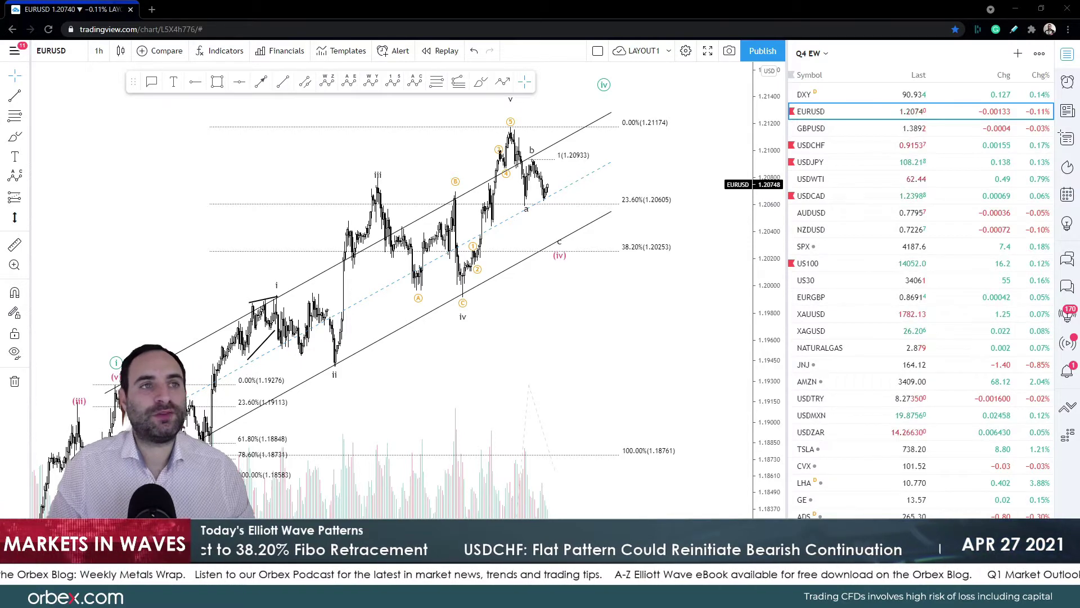
Step: Hide the watchlist beside the EURUSD hourly chart so the full rising channel and its wave labels fit in view
click(1067, 54)
drag(1033, 232, 1032, 269)
drag(960, 340, 946, 375)
scroll(916, 316, up, 1)
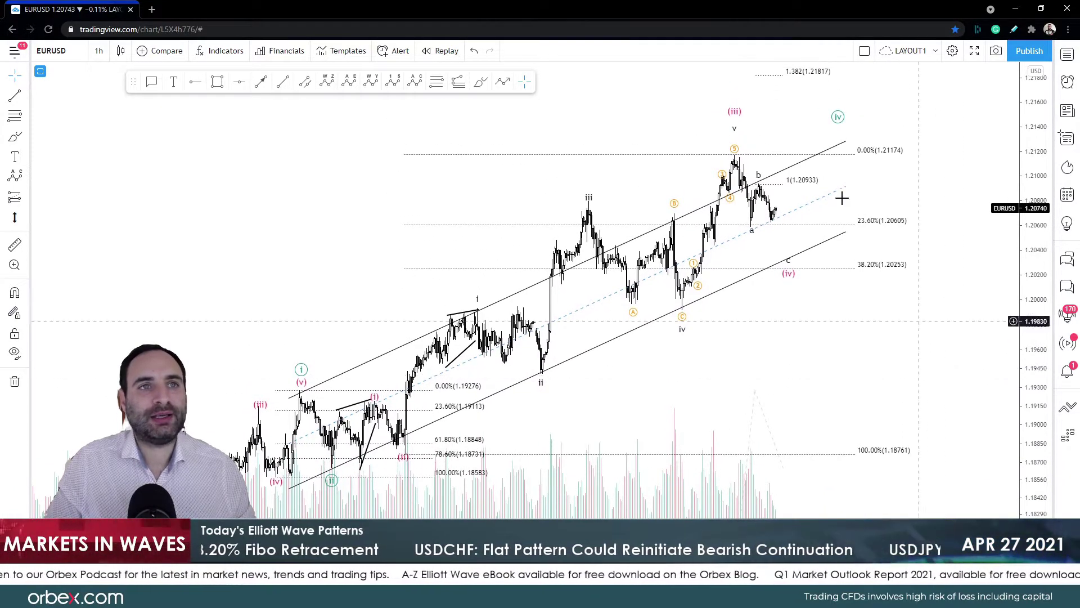
click(738, 133)
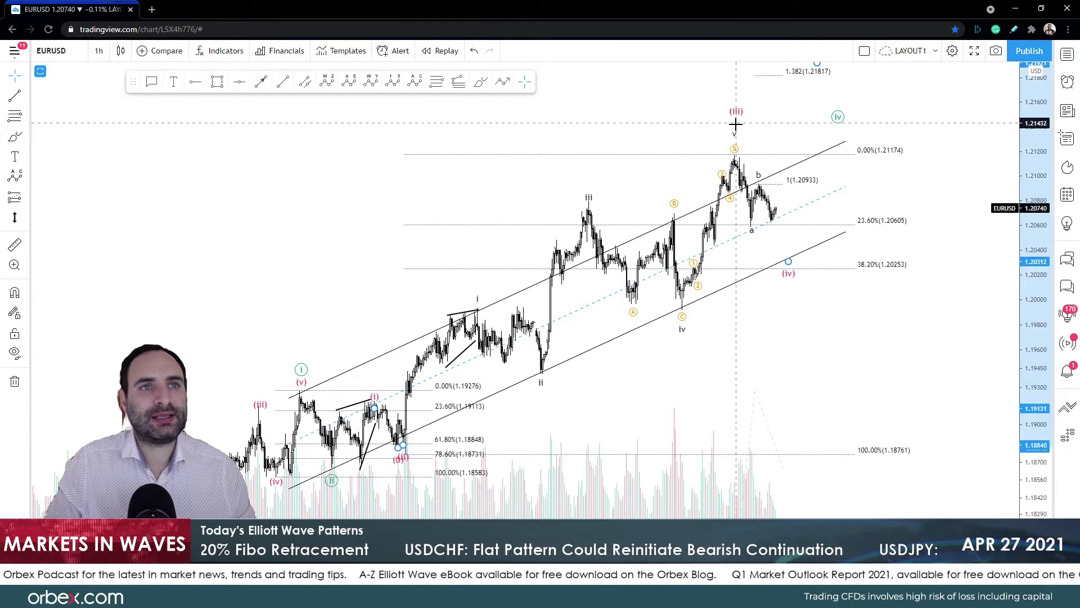
mouse_move(923, 116)
mouse_down()
mouse_move(922, 222)
mouse_move(921, 140)
mouse_up()
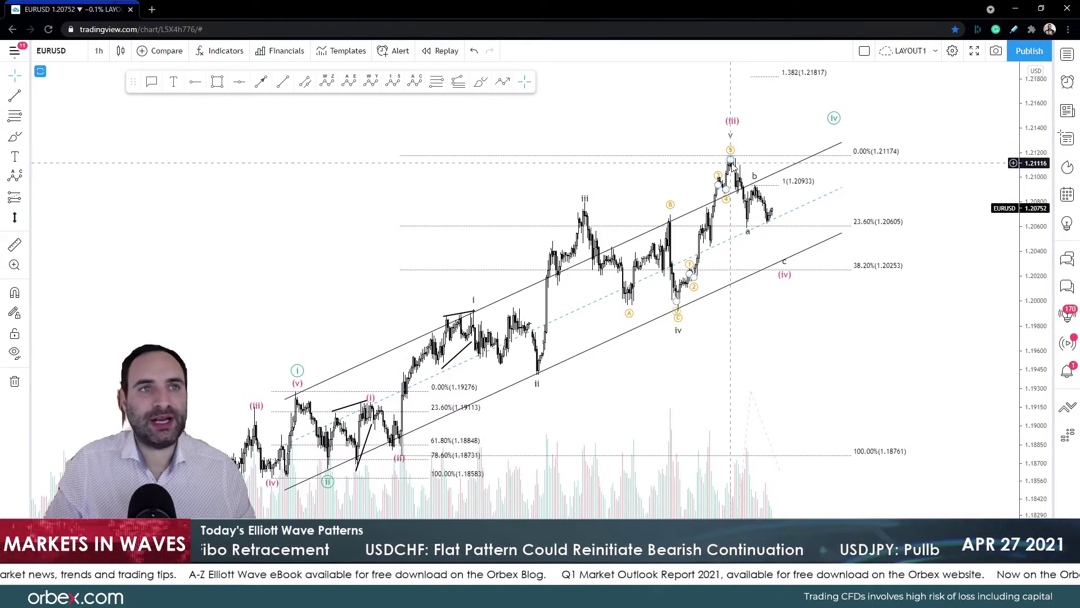
drag(775, 308, 776, 307)
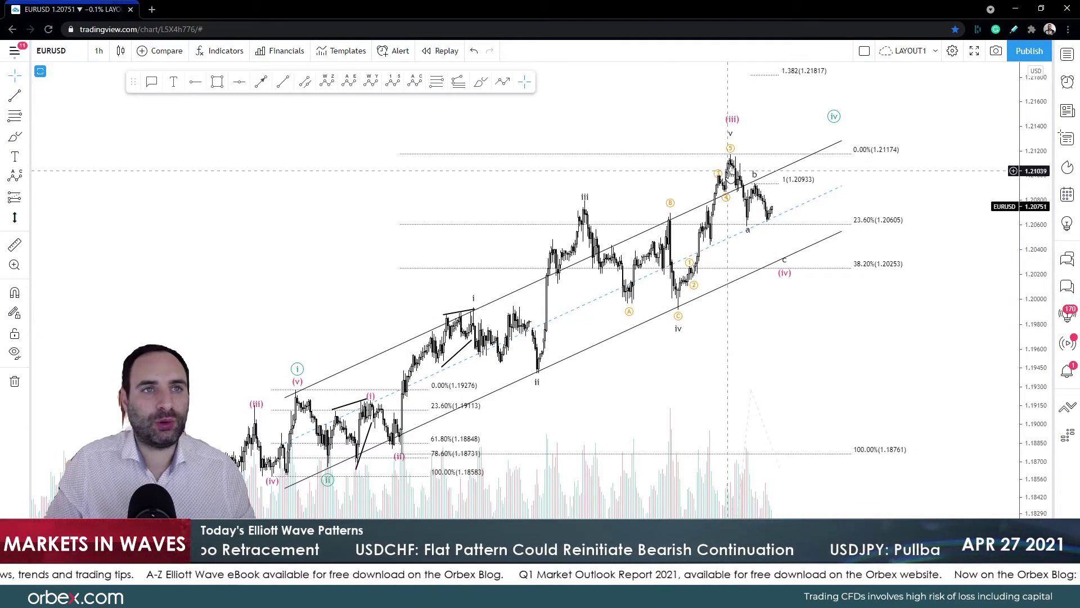
drag(731, 154, 743, 154)
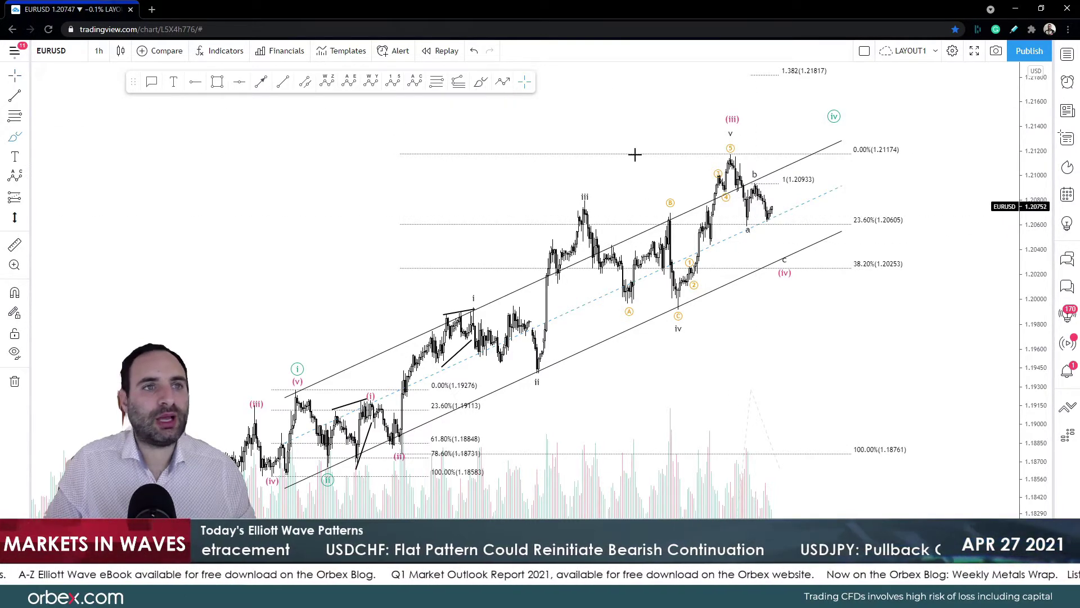
Step: Brush a rising wave path from the wave iv low past the (iii) top, retrace the actual advance to (iii), and undo each sketch
click(480, 82)
mouse_move(678, 275)
mouse_down()
mouse_move(712, 221)
mouse_move(741, 118)
mouse_move(773, 96)
mouse_up()
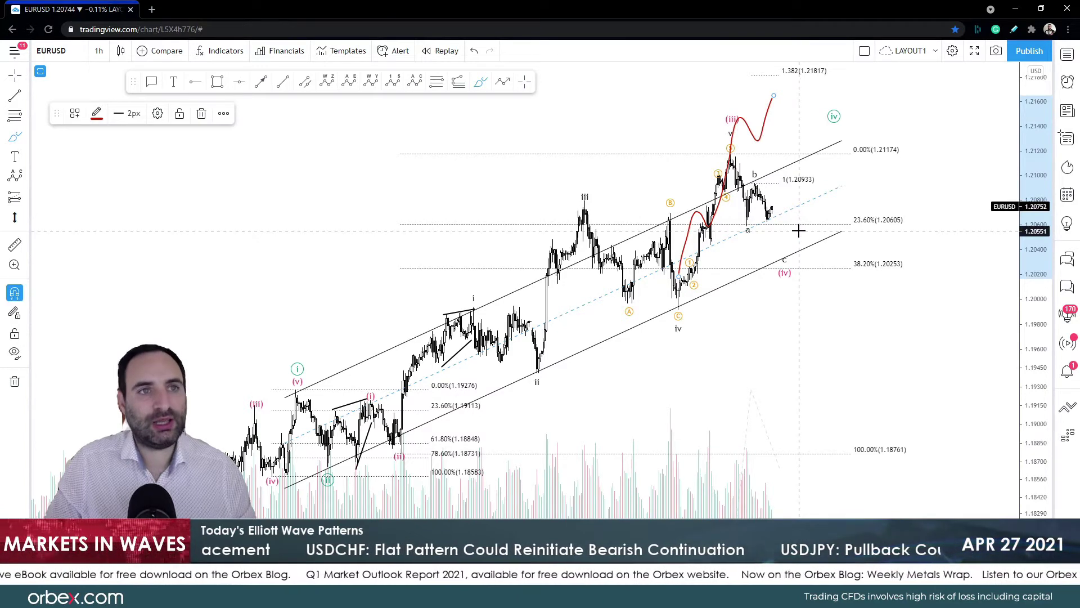
key(ctrl+z)
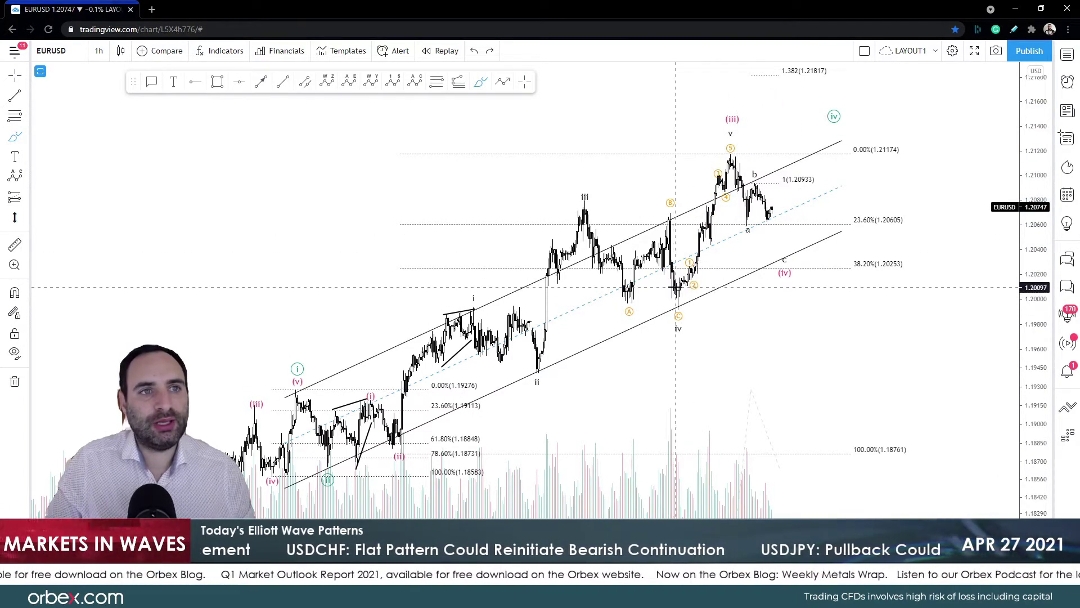
mouse_move(675, 287)
mouse_down()
mouse_move(705, 204)
mouse_move(711, 237)
mouse_move(731, 153)
mouse_up()
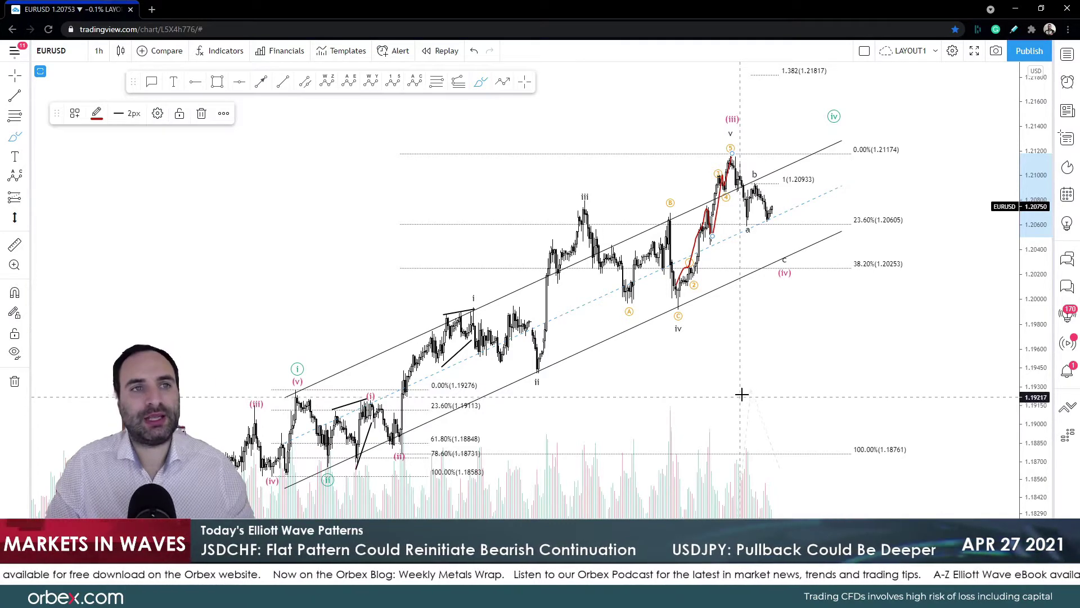
key(ctrl+z)
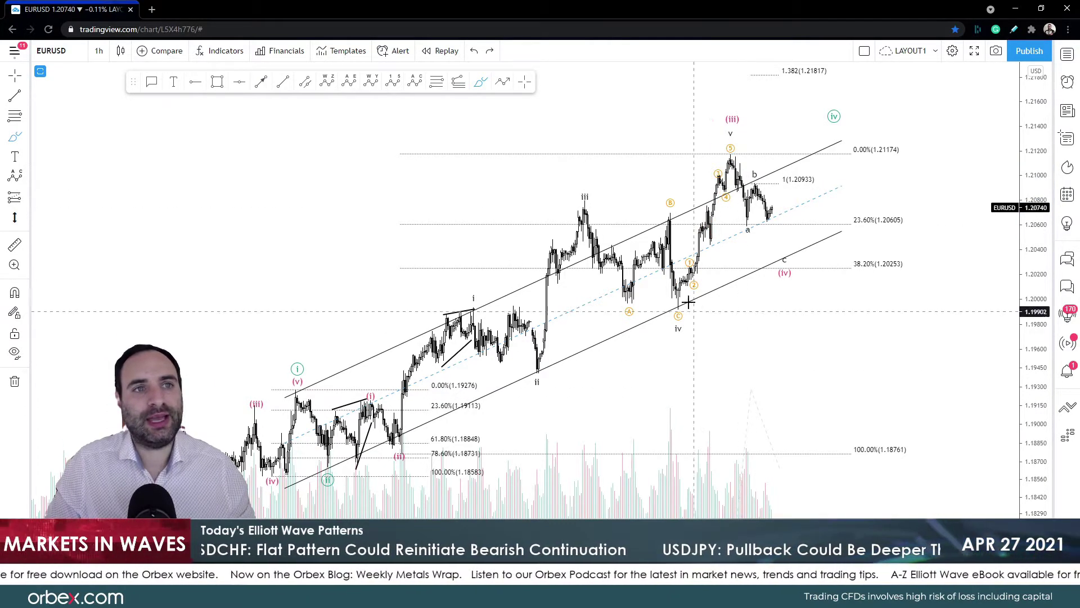
Step: Brush over the subwaves rising from the circled C low to the circled 5 high and undo the strokes
mouse_move(670, 290)
mouse_down()
mouse_move(712, 169)
mouse_move(728, 156)
mouse_up()
drag(687, 279, 710, 203)
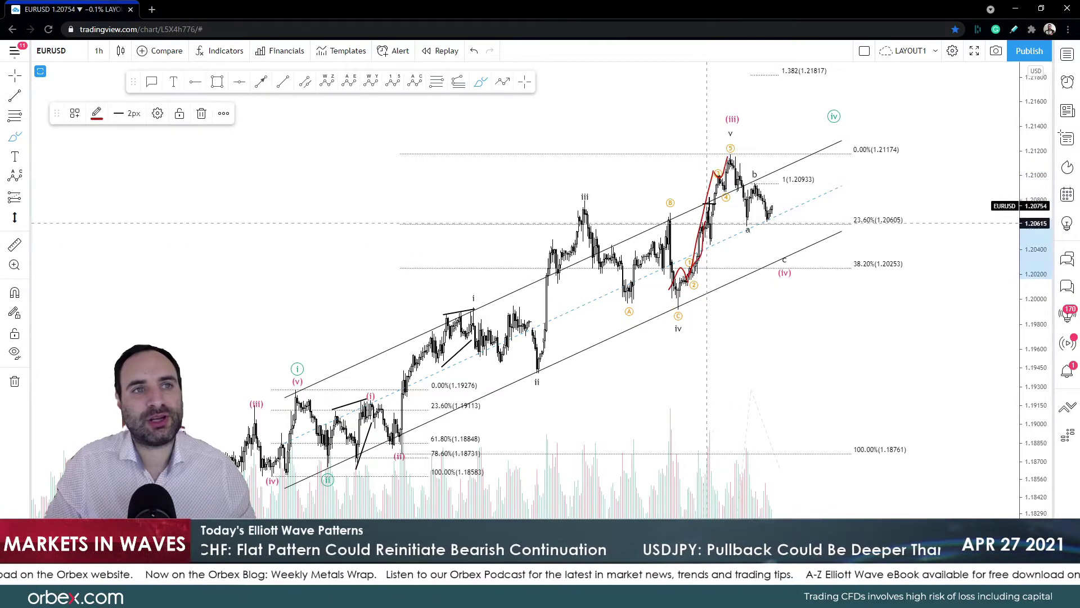
key(ctrl+z)
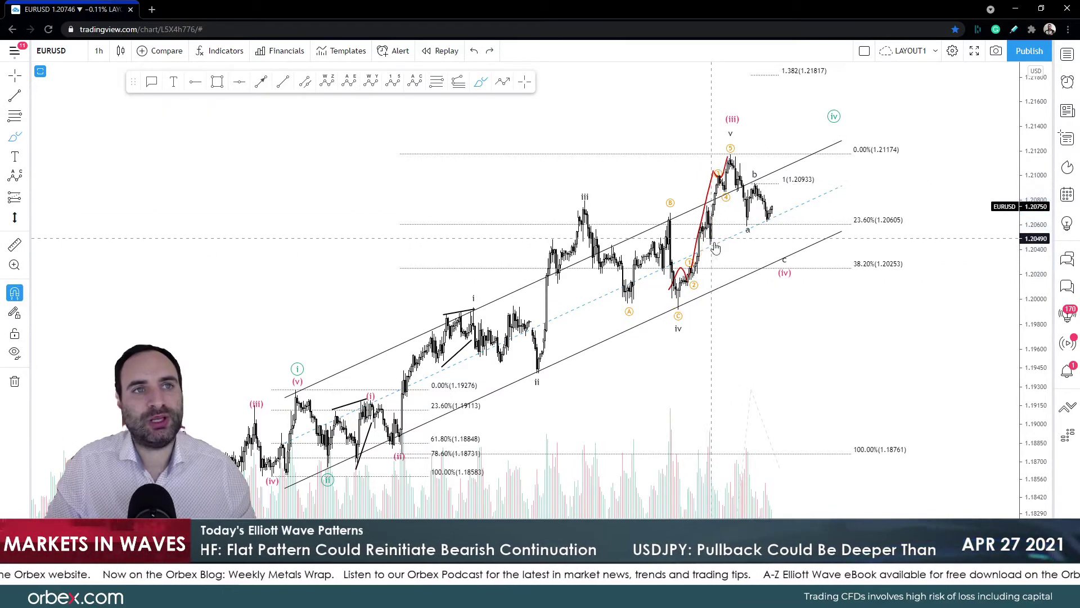
key(ctrl+z)
key(ctrl+z)
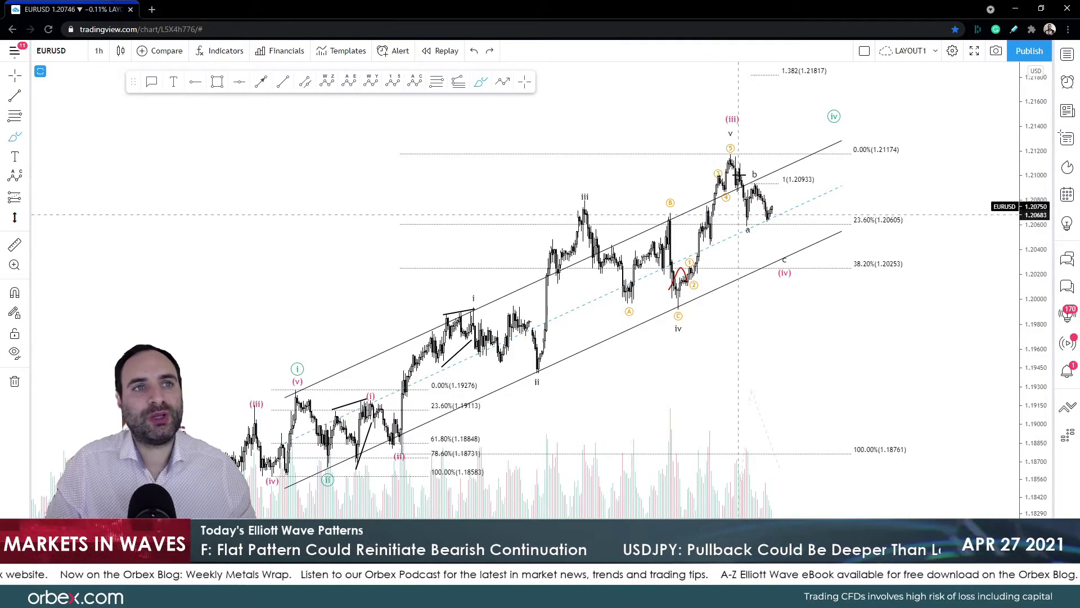
Step: Brush the a-b-c decline from the (iii) top to a circled target near the 38.20% retracement, and undo the strokes
mouse_move(725, 156)
mouse_down()
mouse_move(744, 228)
mouse_move(755, 184)
mouse_move(792, 183)
mouse_up()
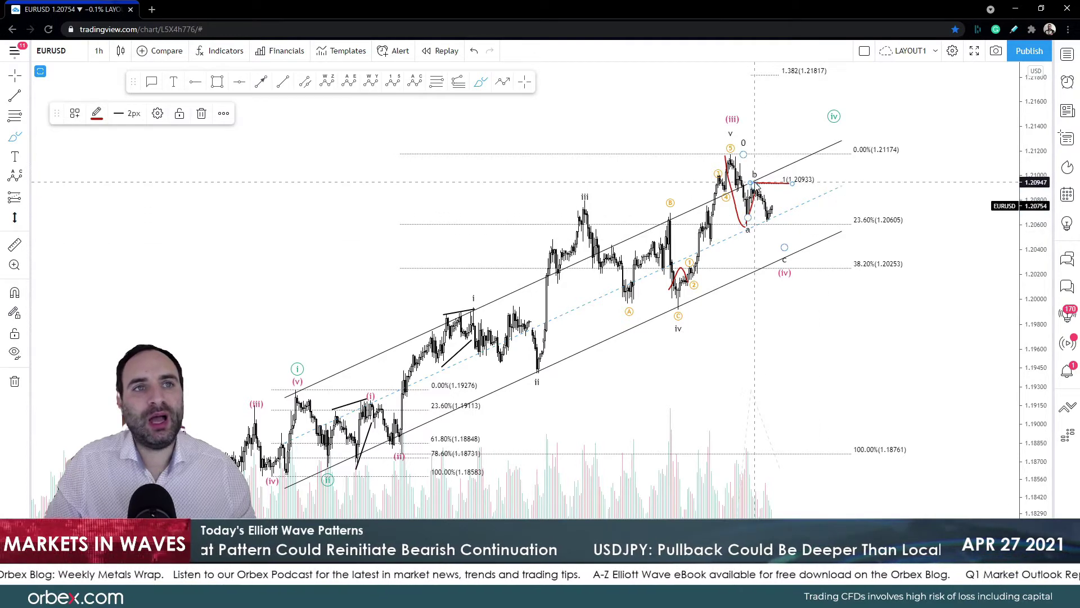
mouse_move(754, 181)
mouse_down()
mouse_move(766, 223)
mouse_move(776, 209)
mouse_move(804, 260)
mouse_move(779, 270)
mouse_up()
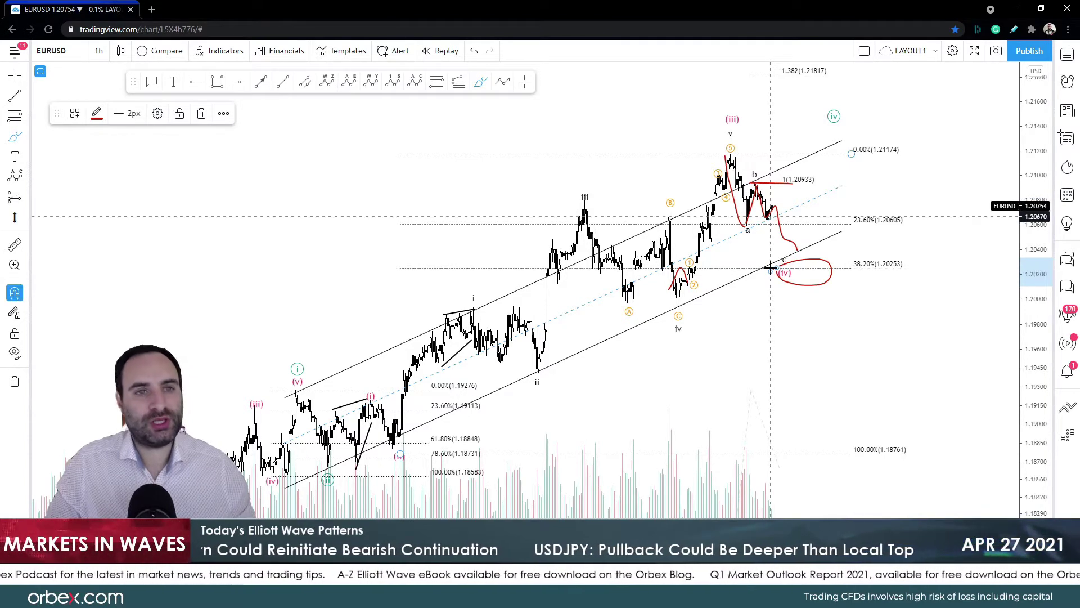
key(ctrl+z)
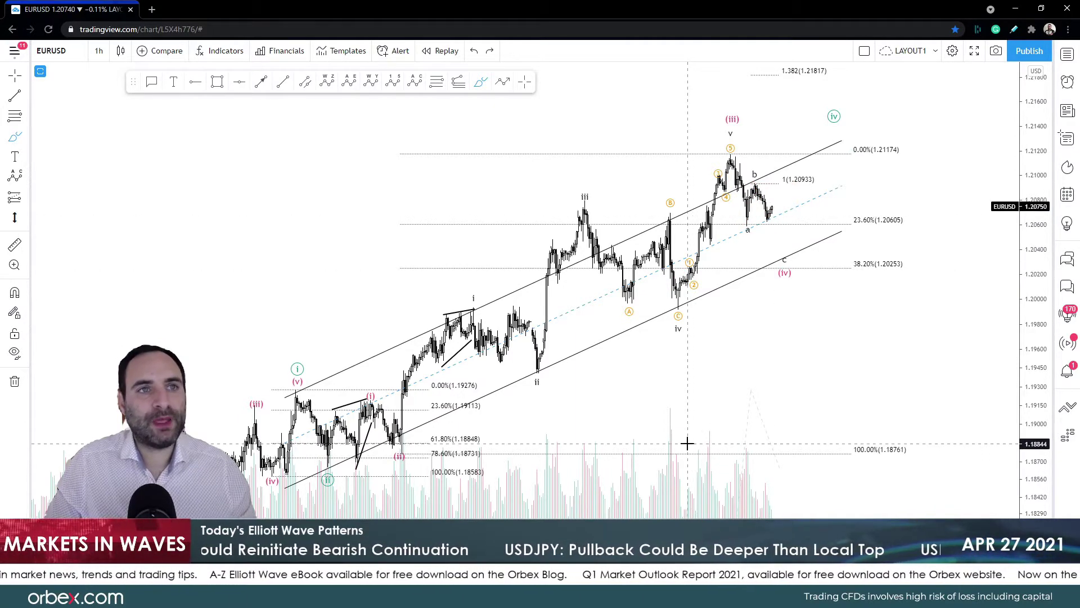
mouse_move(721, 126)
mouse_down()
mouse_move(711, 120)
mouse_move(722, 126)
mouse_up()
key(ctrl+z)
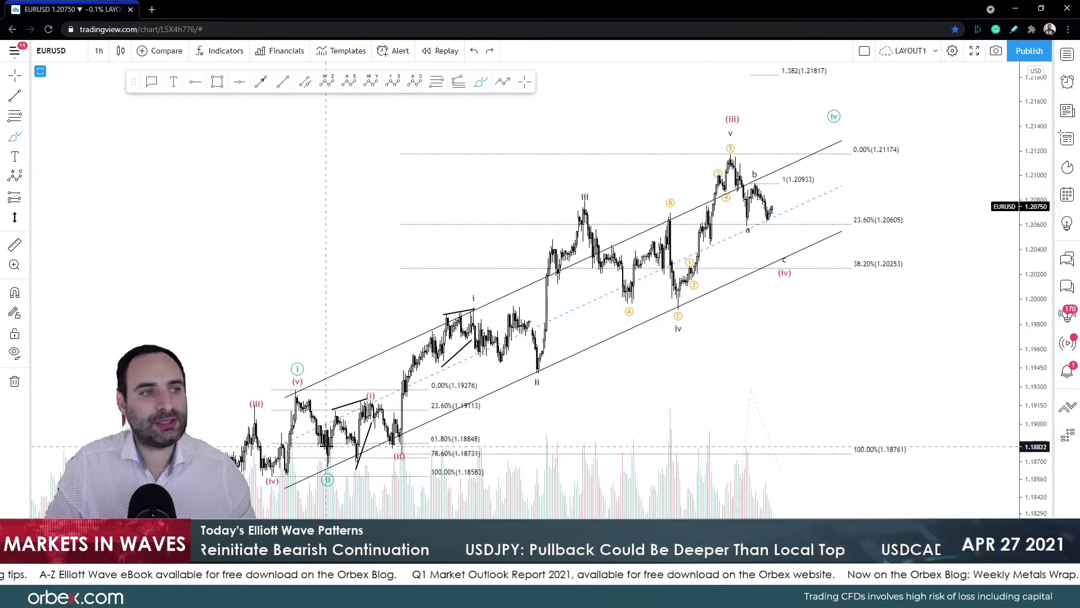
Step: Brush over the wedge leading into wave (i) and the drop to wave (ii), and undo the strokes
drag(326, 423, 373, 394)
drag(364, 453, 373, 399)
mouse_move(375, 402)
mouse_down()
mouse_move(395, 450)
mouse_move(414, 454)
mouse_up()
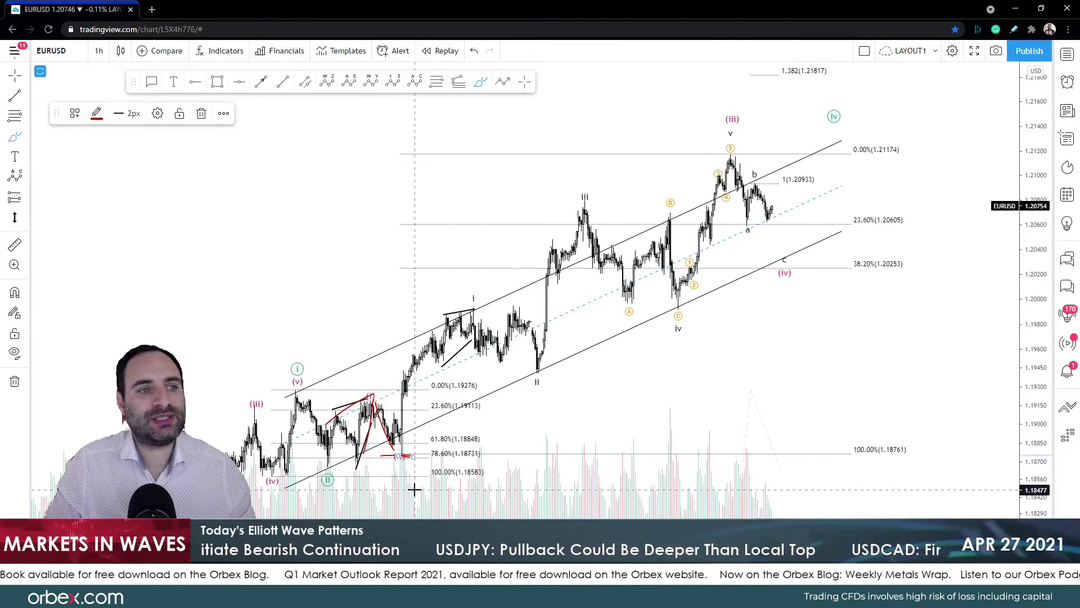
key(ctrl+z)
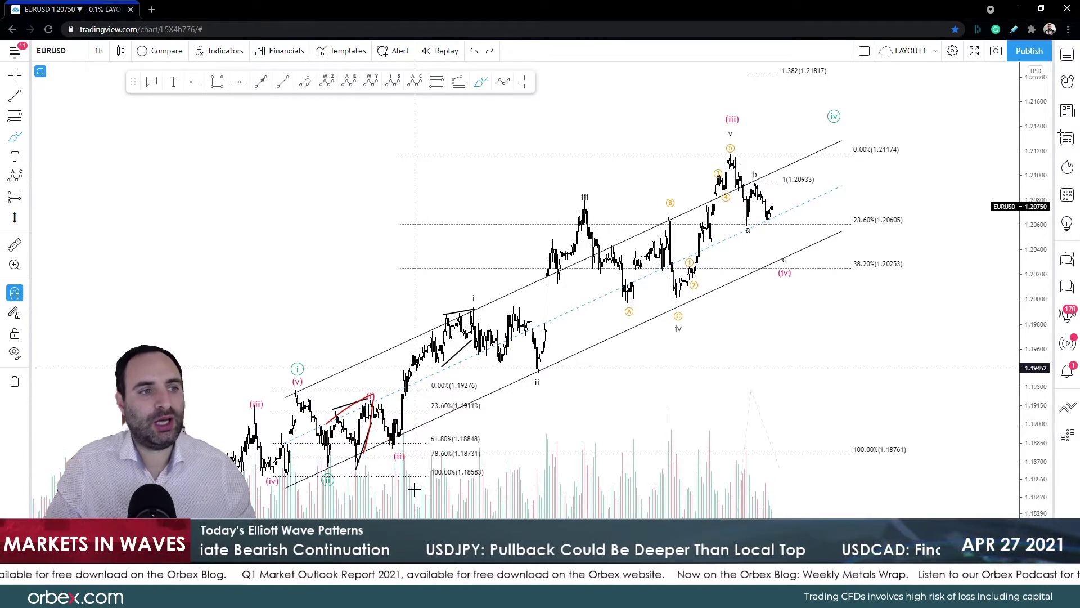
key(ctrl+z)
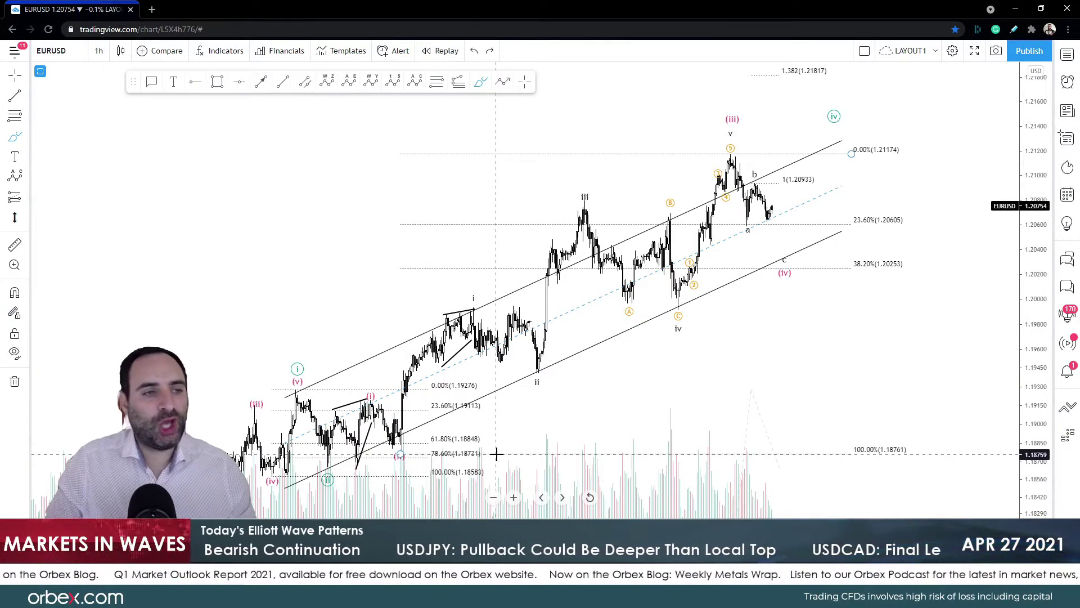
Step: Brush a rising path below the channel and short level marks at the wave (ii) low and (iii) high, undoing the marks
drag(683, 422, 793, 288)
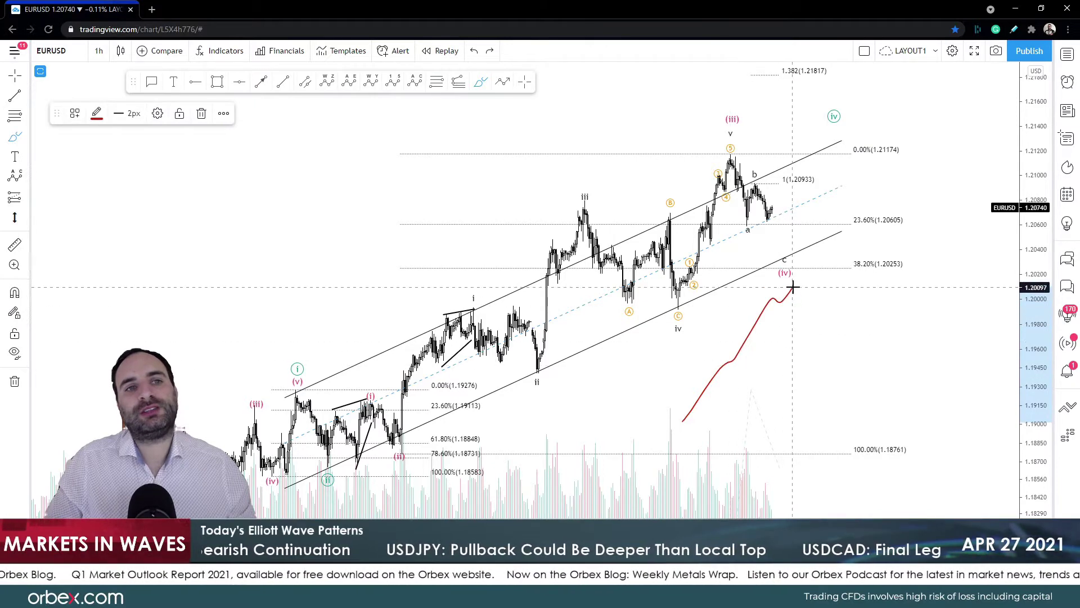
key(ctrl+z)
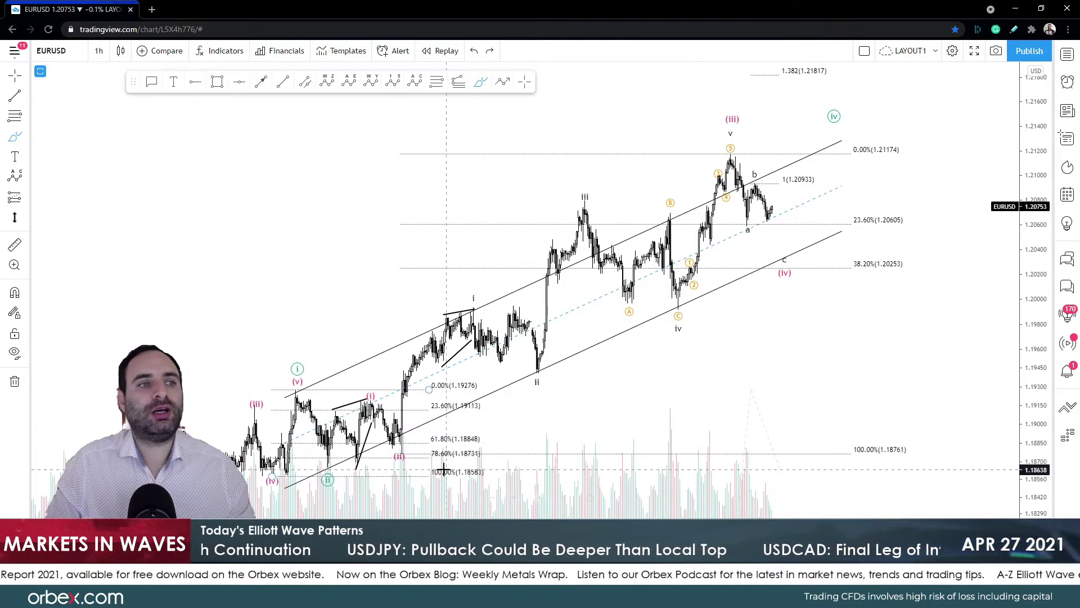
click(399, 452)
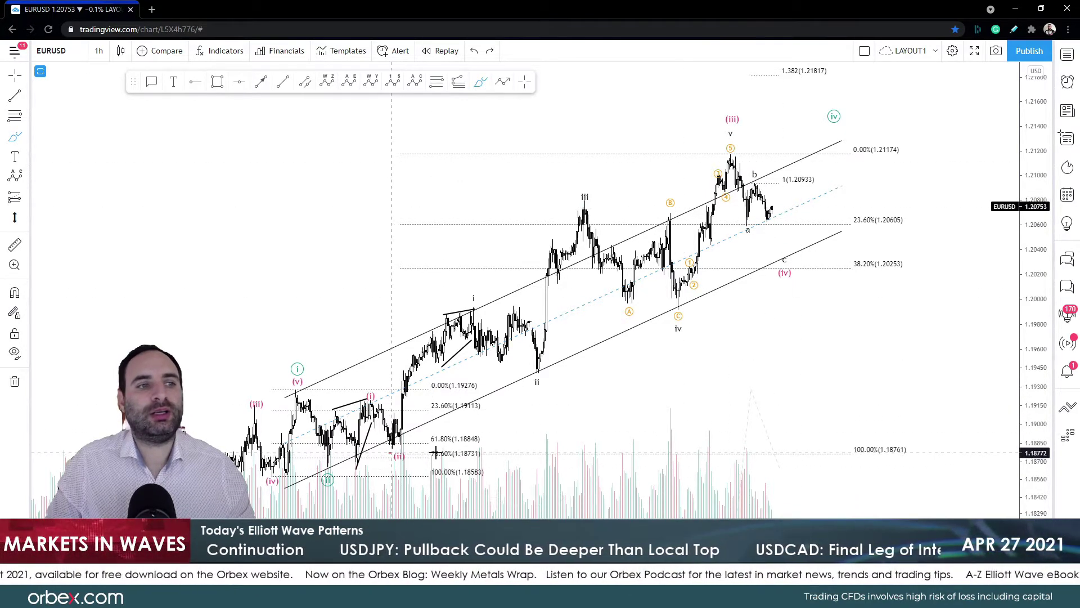
click(720, 153)
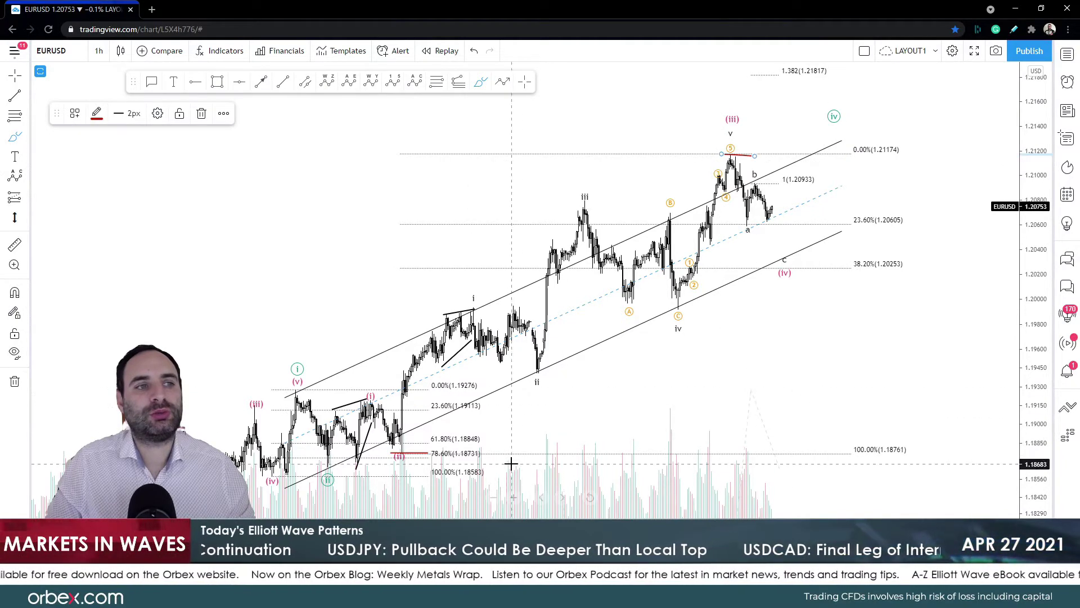
drag(392, 454, 415, 456)
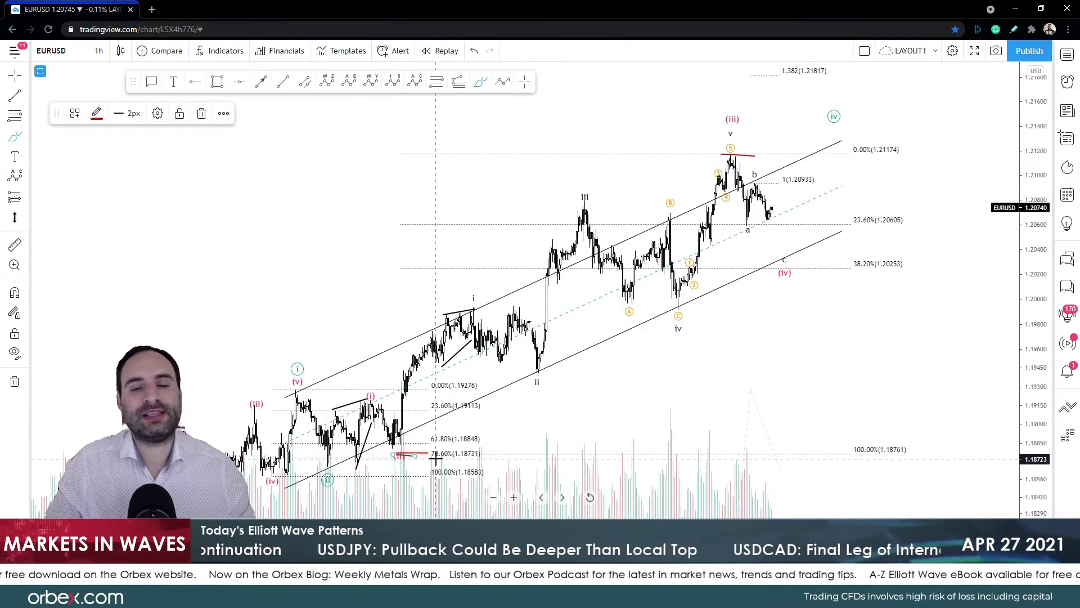
key(ctrl+z)
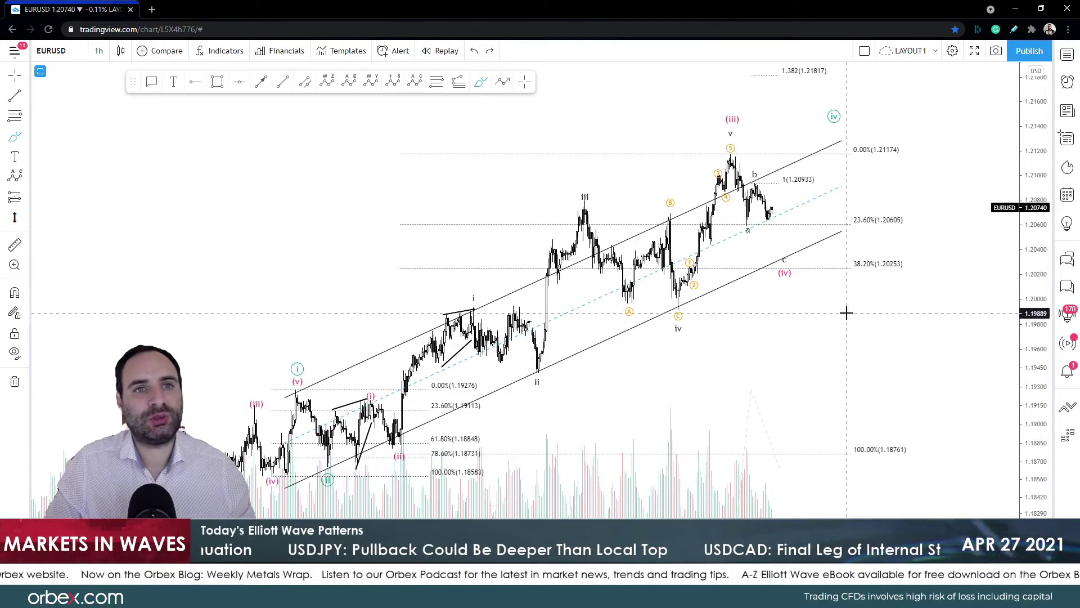
Step: Brush a stroke from wave b up to the channel's upper line and undo it
mouse_move(753, 186)
mouse_down()
mouse_move(781, 239)
mouse_move(811, 235)
mouse_move(841, 139)
mouse_up()
key(ctrl+z)
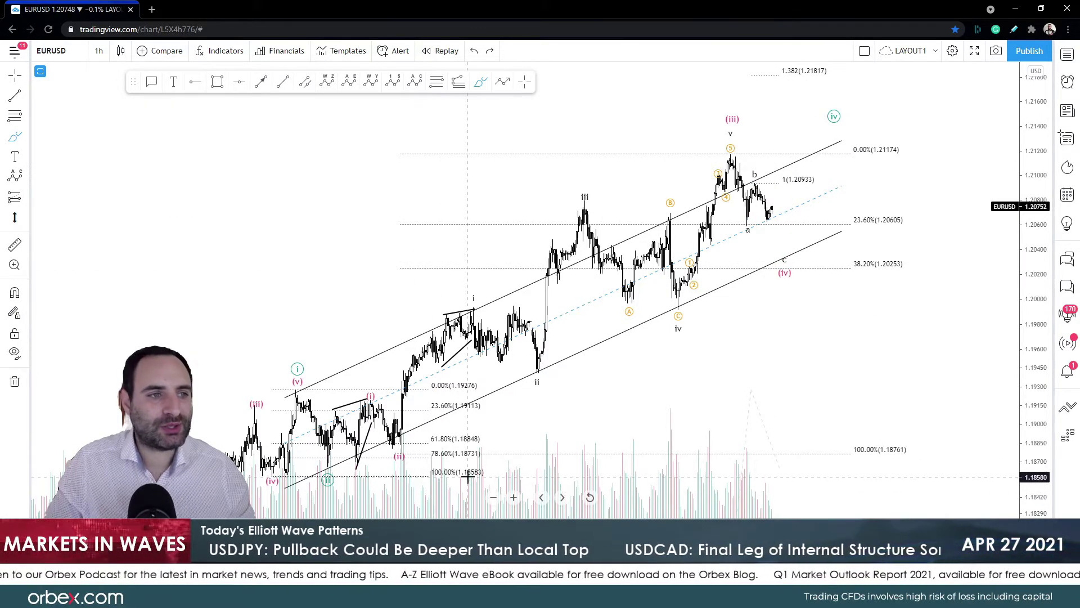
Step: Circle the wave (ii) low near the 78.60% retracement with repeated brush strokes and undo them
mouse_move(406, 446)
mouse_down()
mouse_move(396, 455)
mouse_move(408, 449)
mouse_up()
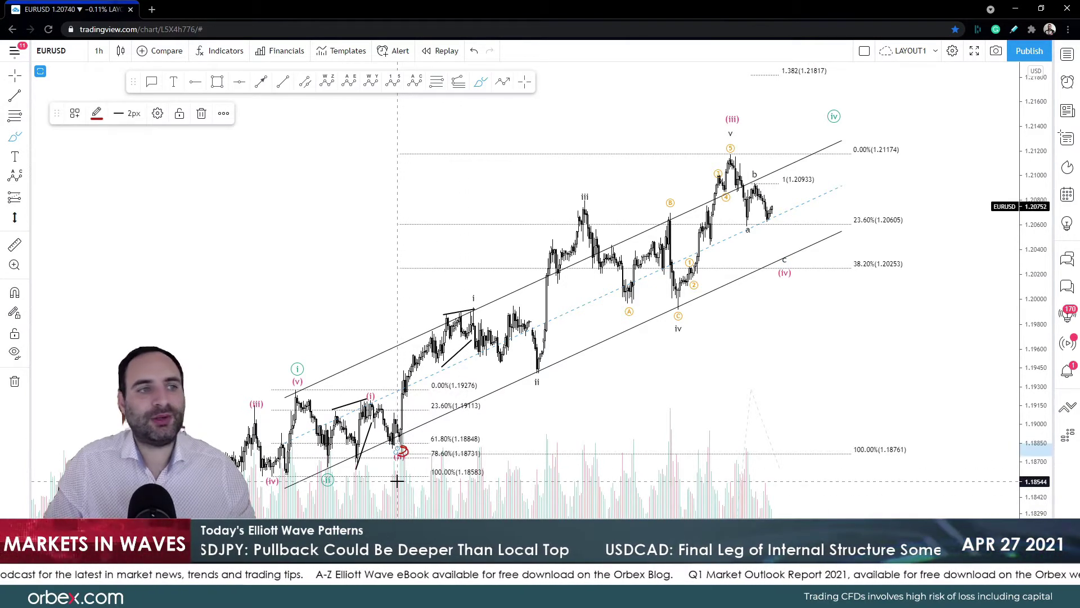
drag(399, 449, 392, 443)
key(ctrl)
key(ctrl+z)
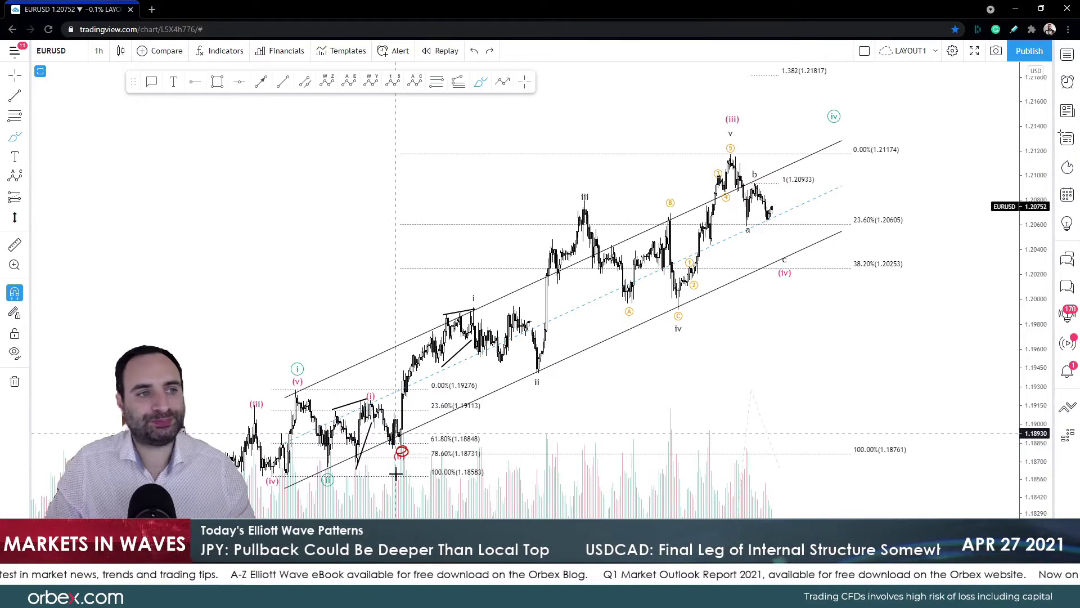
drag(402, 444, 401, 440)
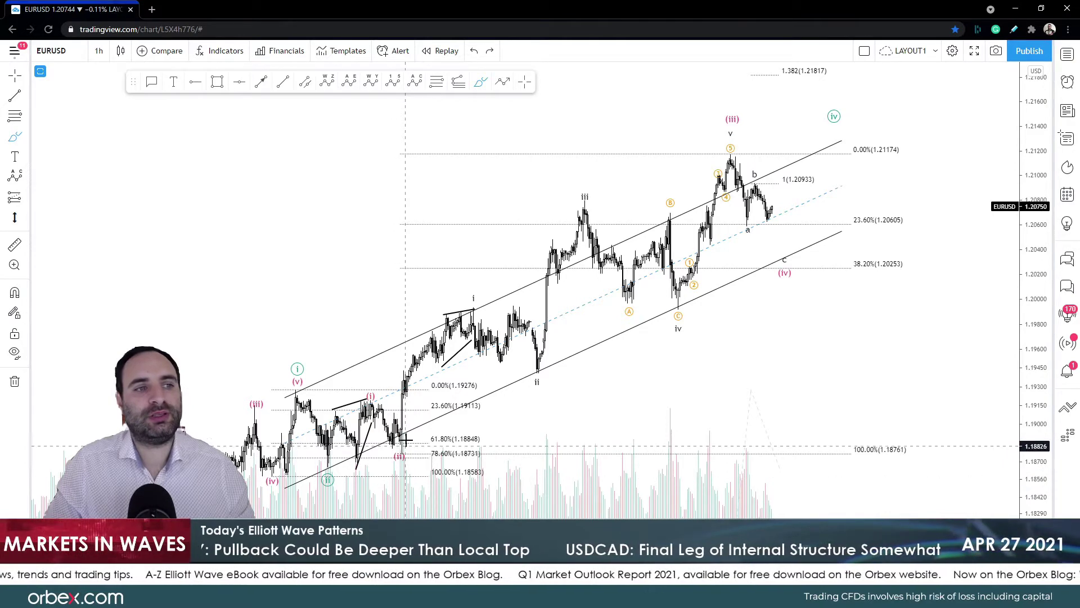
key(ctrl+z)
mouse_move(402, 463)
mouse_down()
mouse_move(400, 453)
mouse_move(403, 462)
mouse_up()
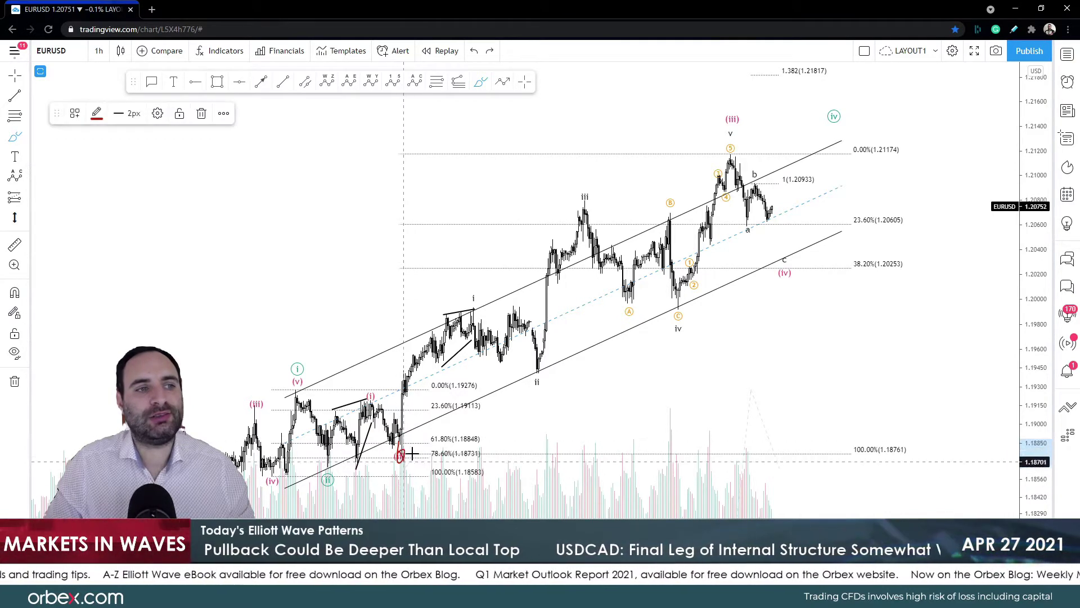
key(ctrl+z)
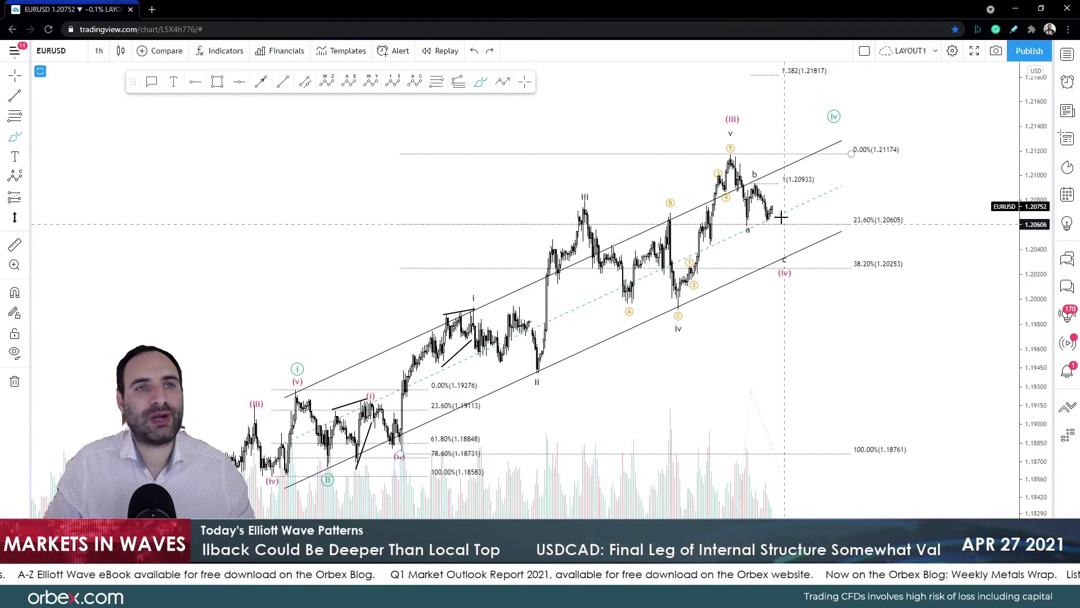
mouse_move(393, 442)
mouse_down()
mouse_move(436, 441)
mouse_move(438, 455)
mouse_up()
key(ctrl+z)
key(ctrl+z)
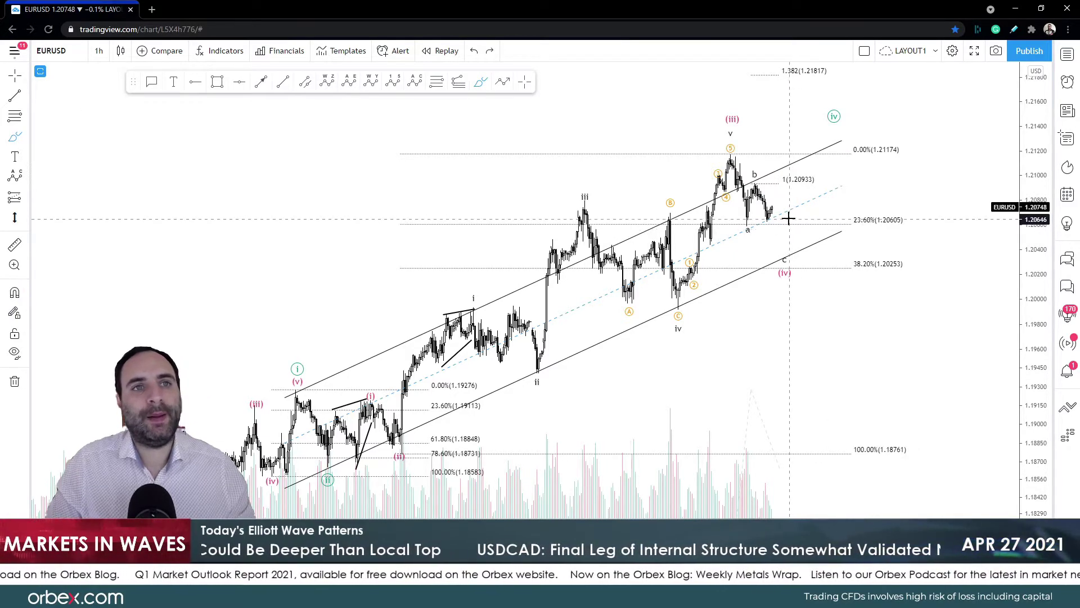
Step: Brush a rise from the wave a low and an a-b-c decline from the (iii) top to wave c, undoing both
mouse_move(748, 222)
mouse_down()
mouse_move(755, 188)
mouse_move(762, 206)
mouse_move(776, 194)
mouse_move(821, 121)
mouse_up()
key(ctrl+z)
mouse_move(729, 162)
mouse_down()
mouse_move(739, 212)
mouse_move(787, 246)
mouse_up()
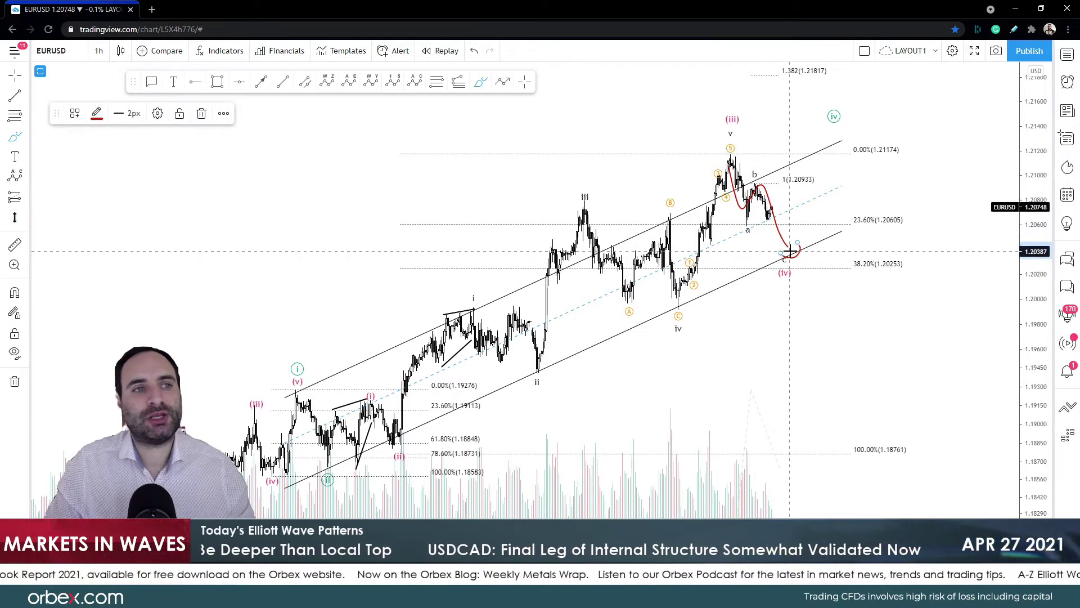
key(ctrl+z)
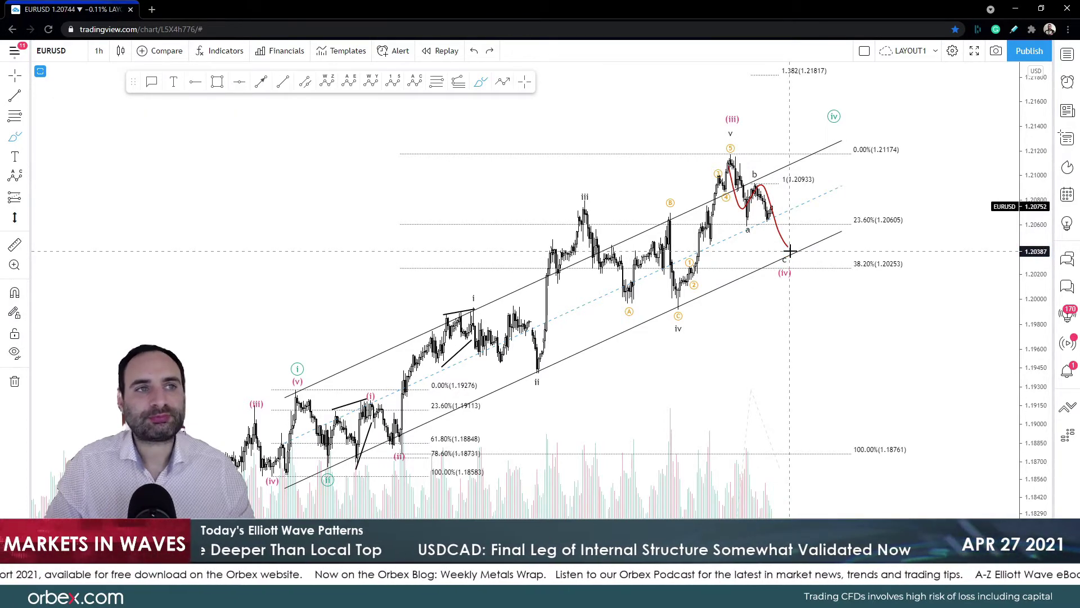
key(ctrl+z)
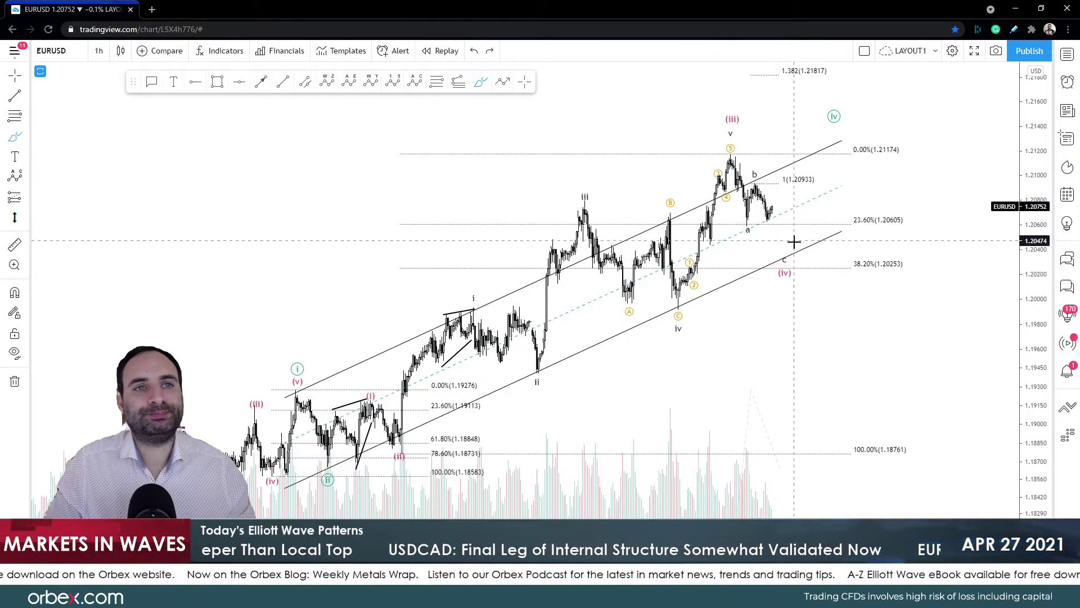
Step: Brush a projected rise from wave c to the channel's upper line and a short stroke beyond the channel, undoing both
mouse_move(794, 251)
mouse_down()
mouse_move(826, 149)
mouse_move(840, 174)
mouse_up()
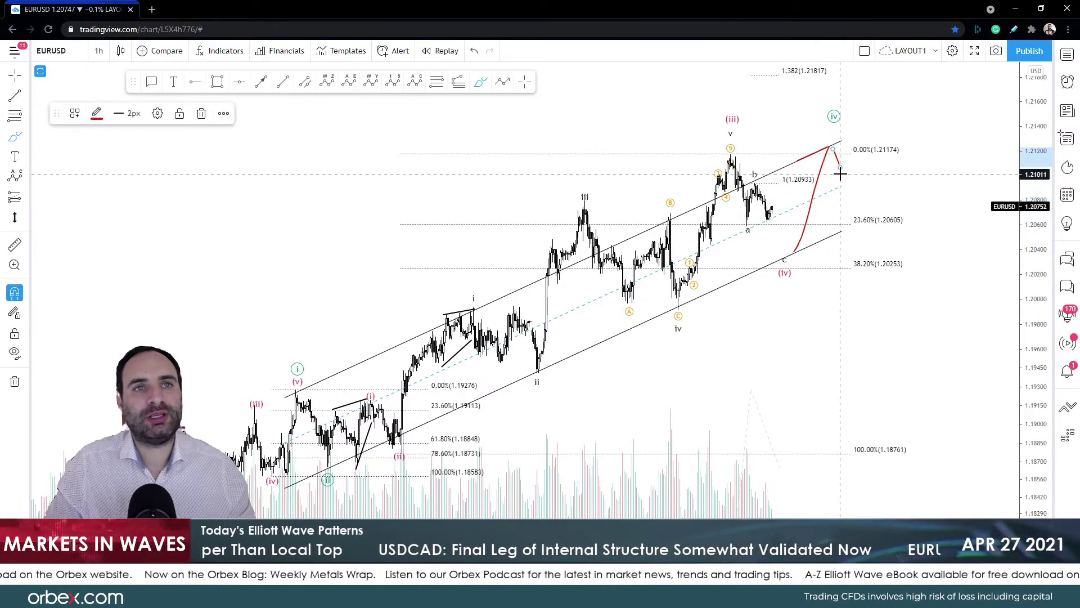
key(ctrl+z)
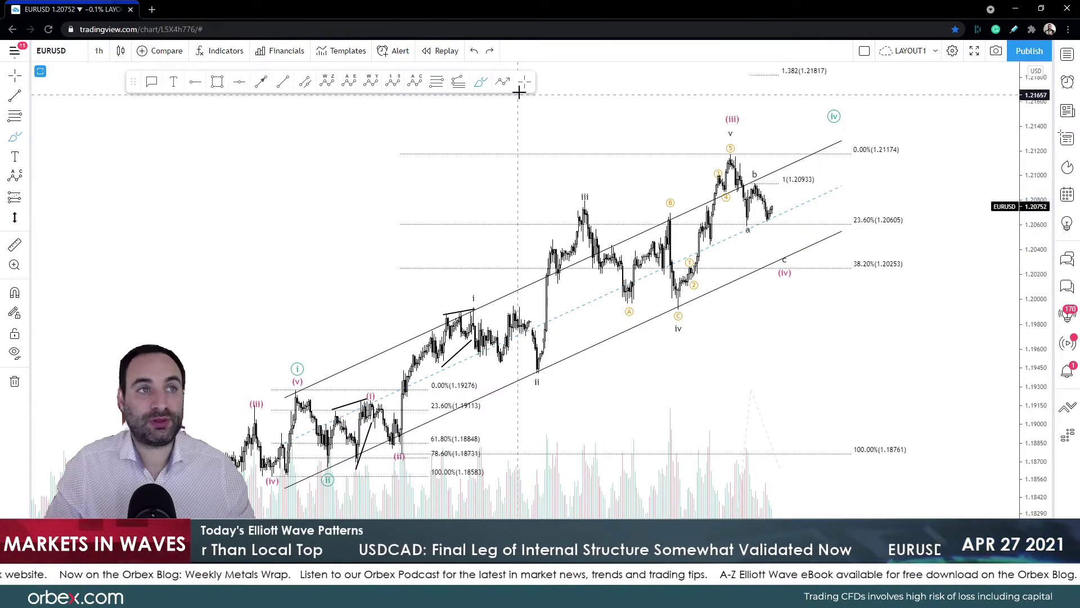
drag(952, 249, 927, 303)
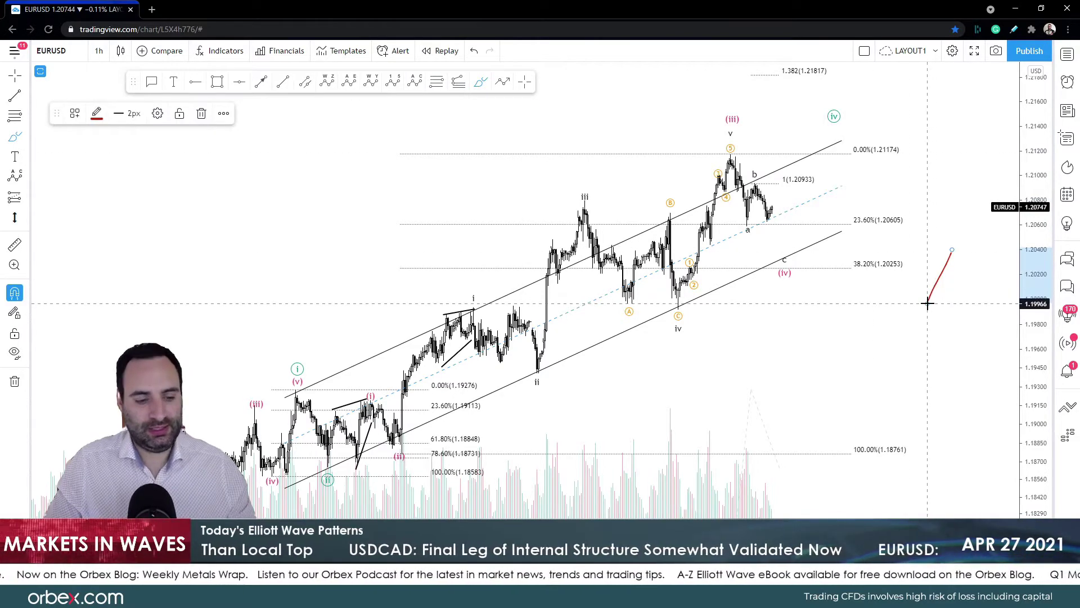
key(ctrl+z)
Step: Move the projected circled iv label slightly later in time, keeping it near the same price level
drag(976, 174, 940, 232)
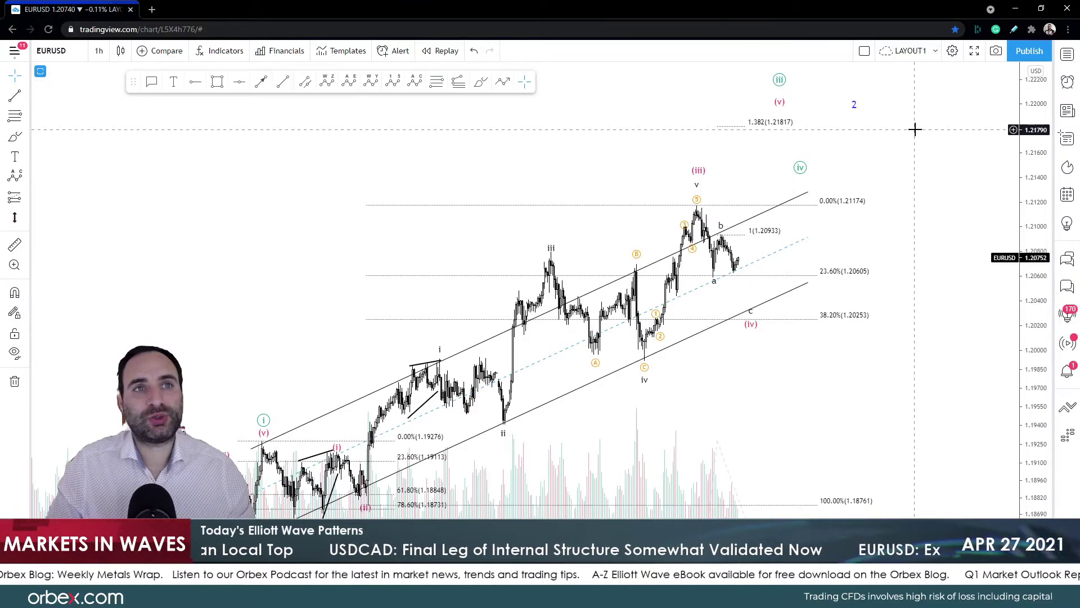
drag(914, 129, 910, 216)
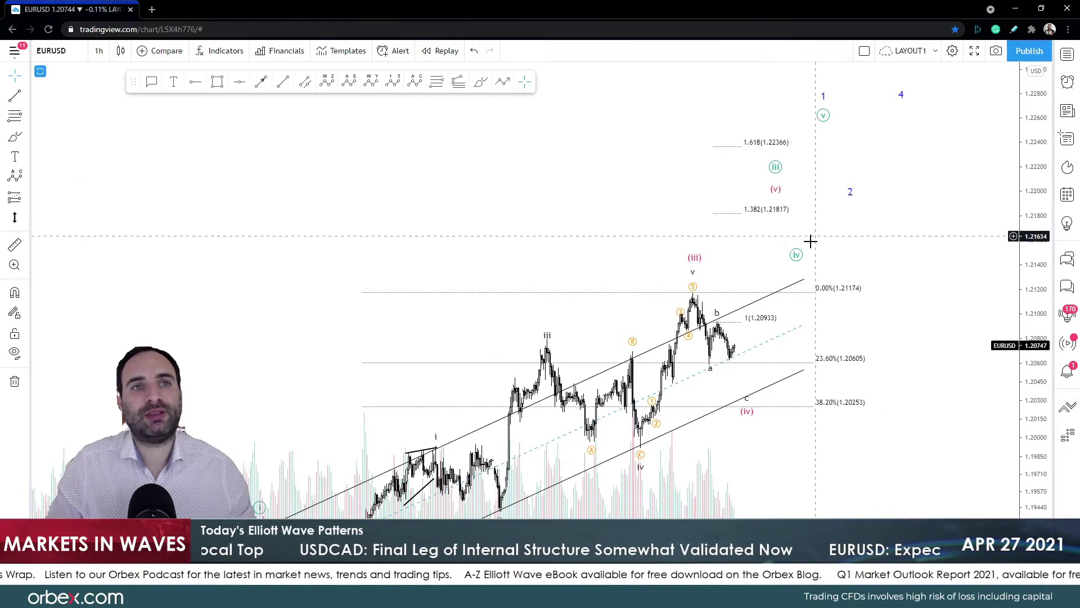
drag(799, 251, 807, 250)
click(910, 162)
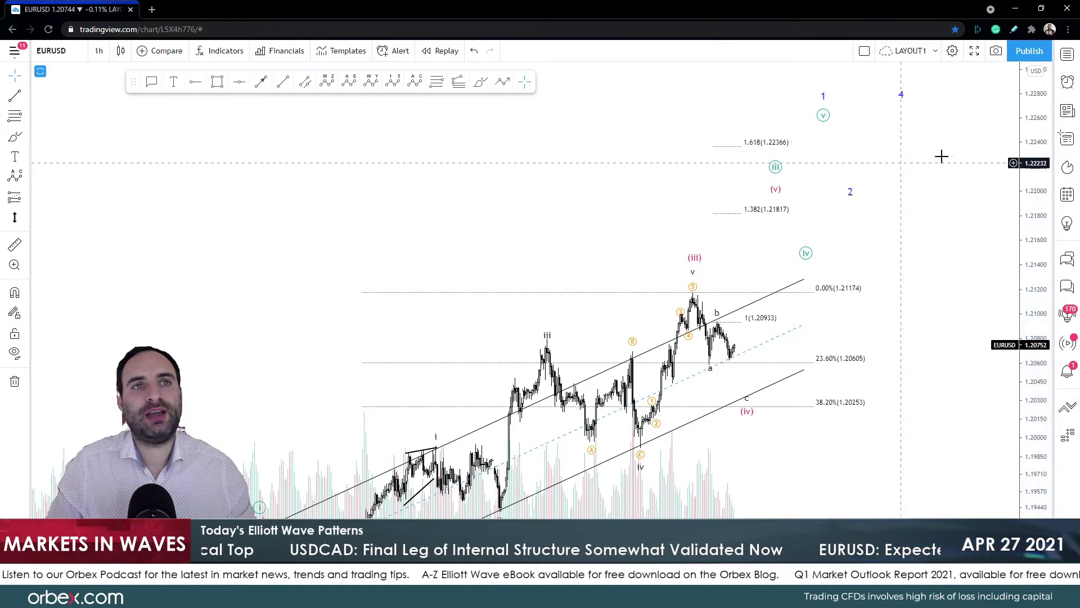
Step: Switch the chart from EURUSD to USDCHF using the watchlist, and hide the watchlist
drag(910, 162, 890, 202)
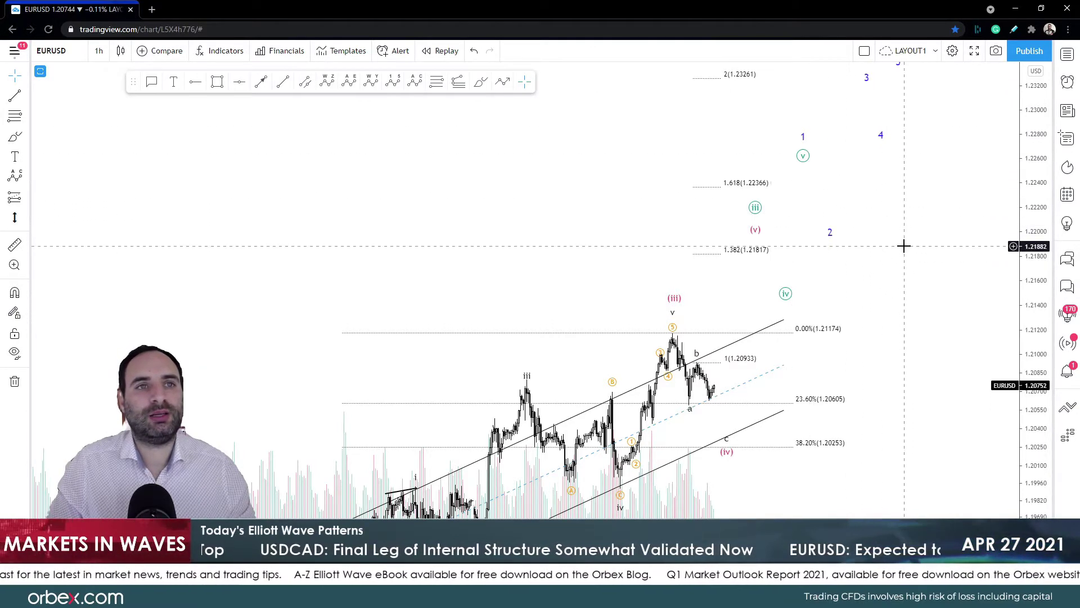
drag(908, 252, 981, 137)
drag(957, 353, 964, 252)
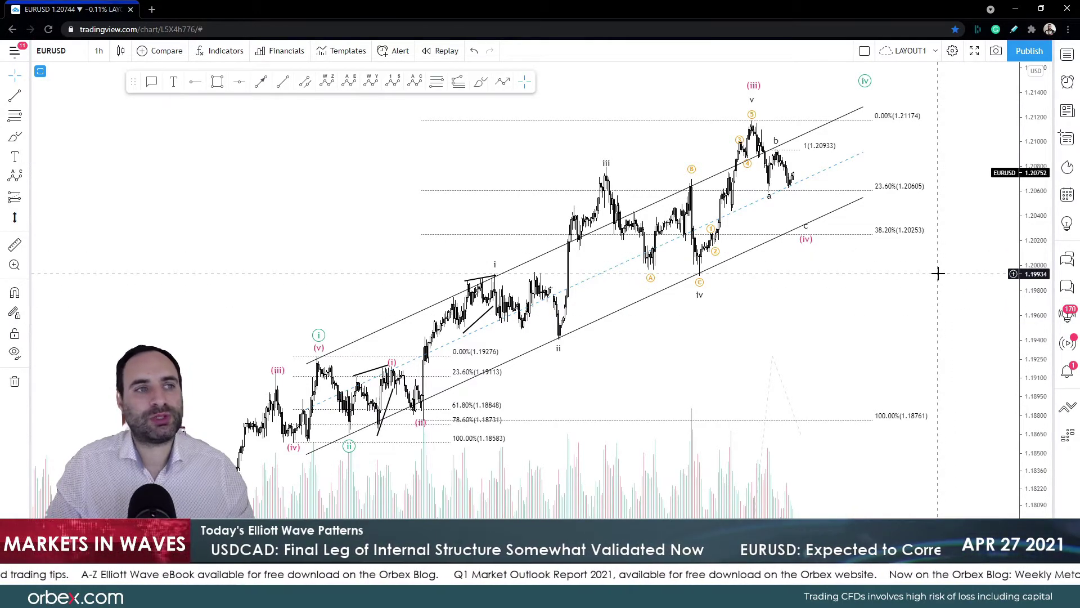
scroll(937, 273, down, 1)
click(1071, 56)
key(Down)
key(Down)
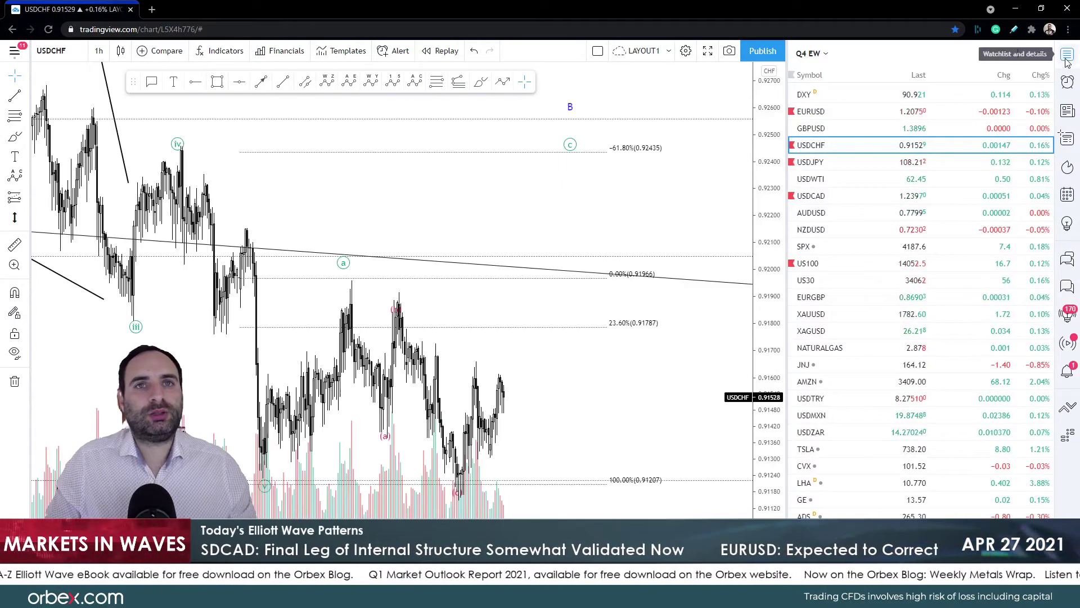
click(1067, 55)
Step: Brush the five-wave decline from the wave (3) high to wave A, circle the A label, and undo the marks
scroll(978, 300, down, 4)
drag(1033, 253, 1033, 287)
drag(836, 162, 807, 204)
drag(1023, 220, 1022, 242)
scroll(878, 171, down, 5)
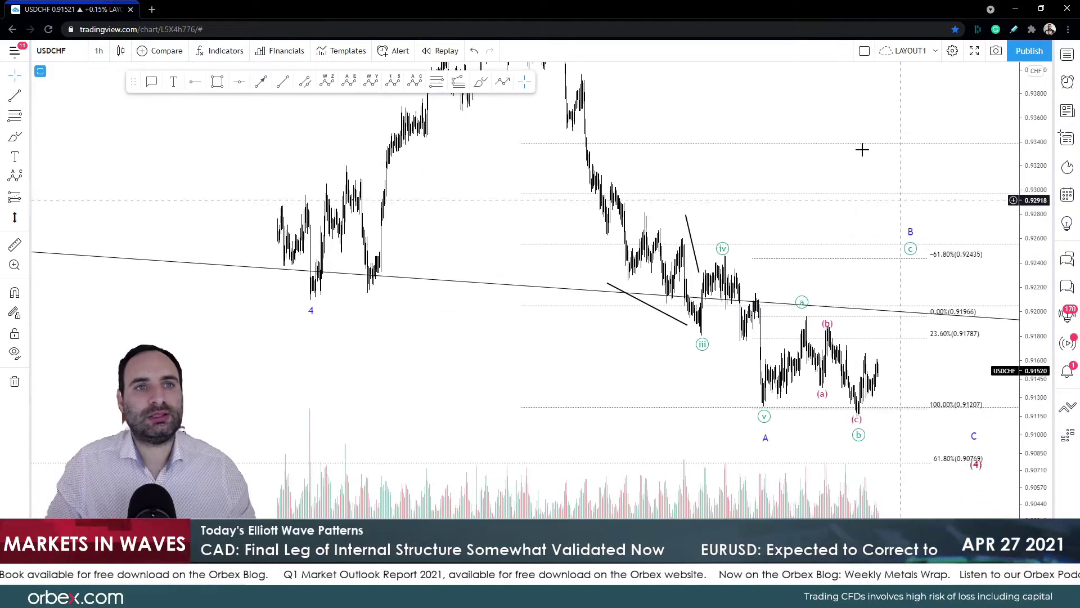
drag(842, 159, 819, 193)
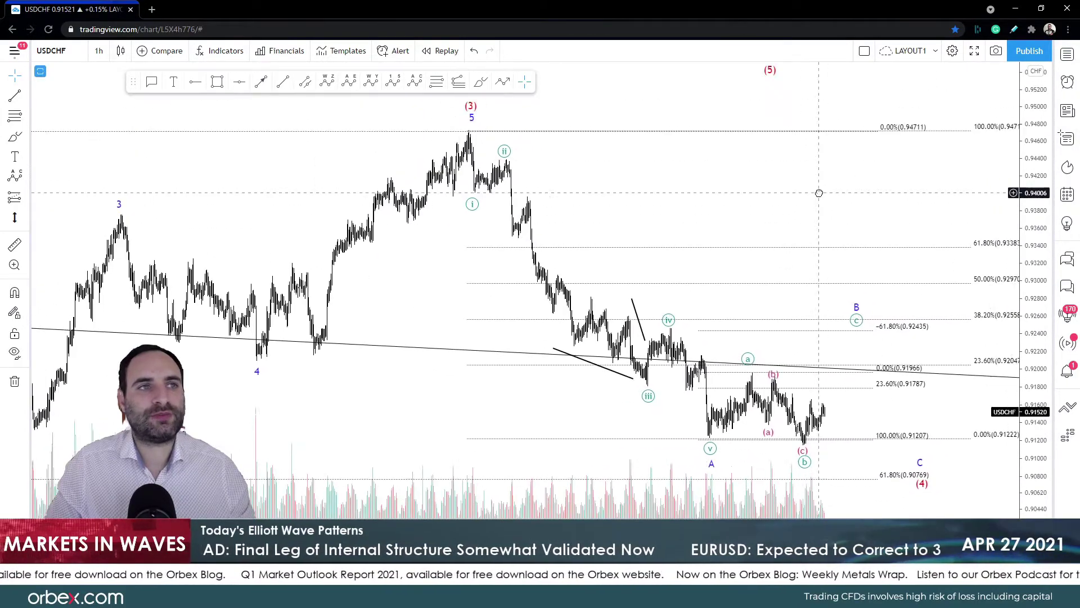
click(480, 82)
mouse_move(457, 153)
mouse_down()
mouse_move(495, 159)
mouse_move(706, 416)
mouse_up()
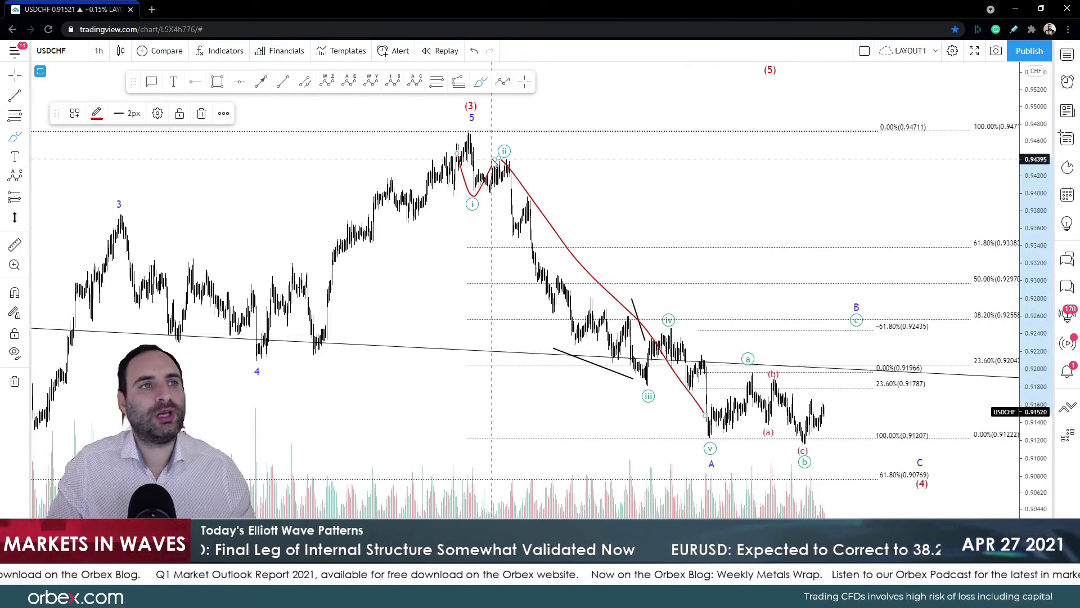
mouse_move(498, 163)
mouse_down()
mouse_move(509, 239)
mouse_move(529, 211)
mouse_move(585, 320)
mouse_move(669, 345)
mouse_move(709, 453)
mouse_move(689, 449)
mouse_move(758, 394)
mouse_up()
key(ctrl+z)
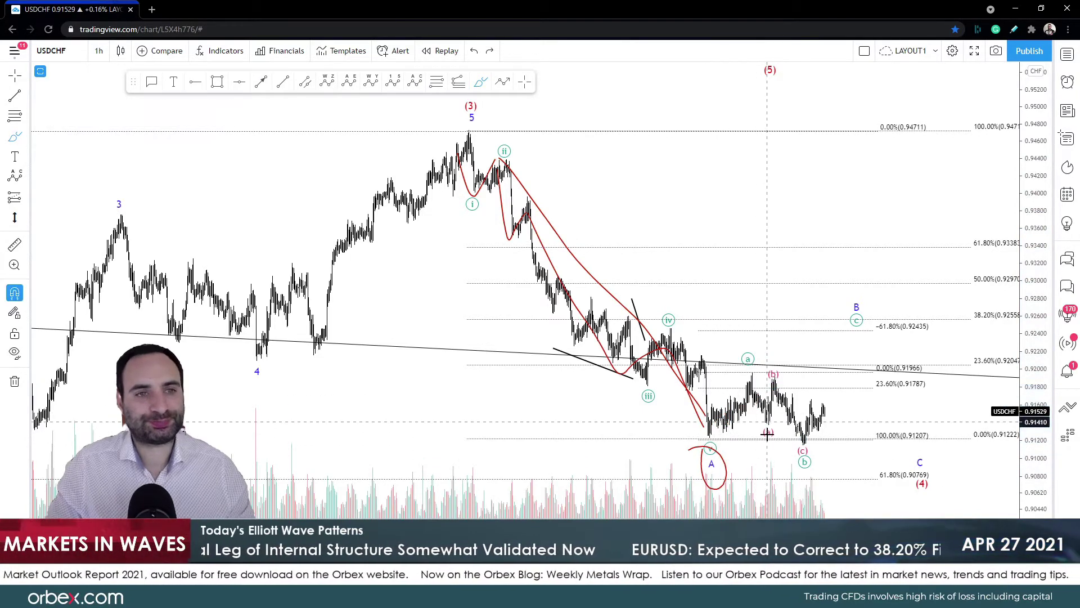
key(ctrl+z)
Step: Brush the full A-B-C correction, falling to A, rising to B and dropping to C, and undo the strokes
key(ctrl+z)
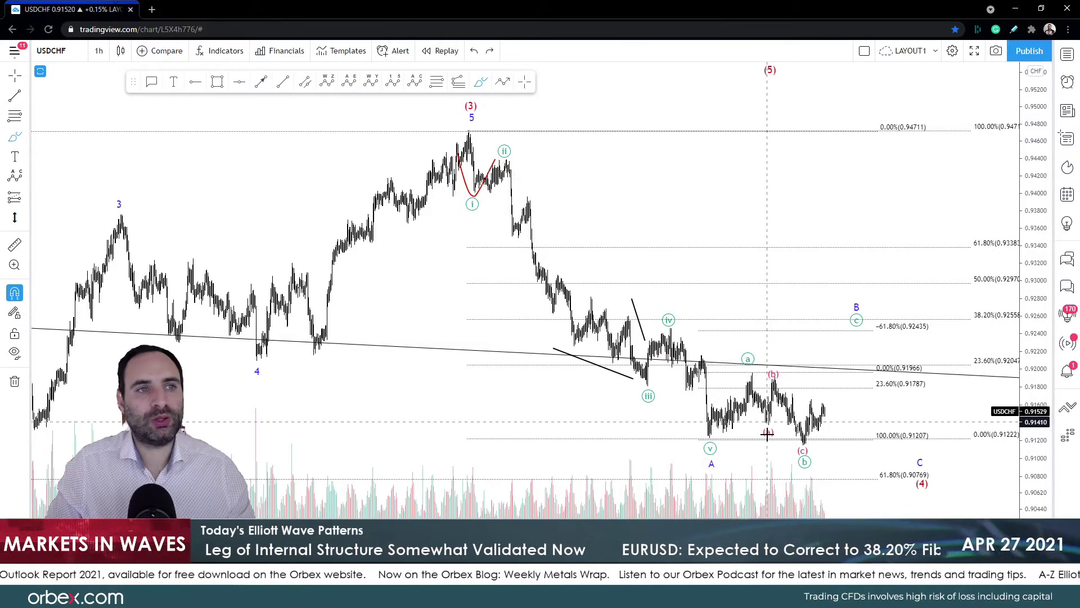
mouse_move(501, 184)
mouse_down()
mouse_move(728, 489)
mouse_move(808, 364)
mouse_move(889, 318)
mouse_up()
drag(891, 332, 911, 502)
key(ctrl+z)
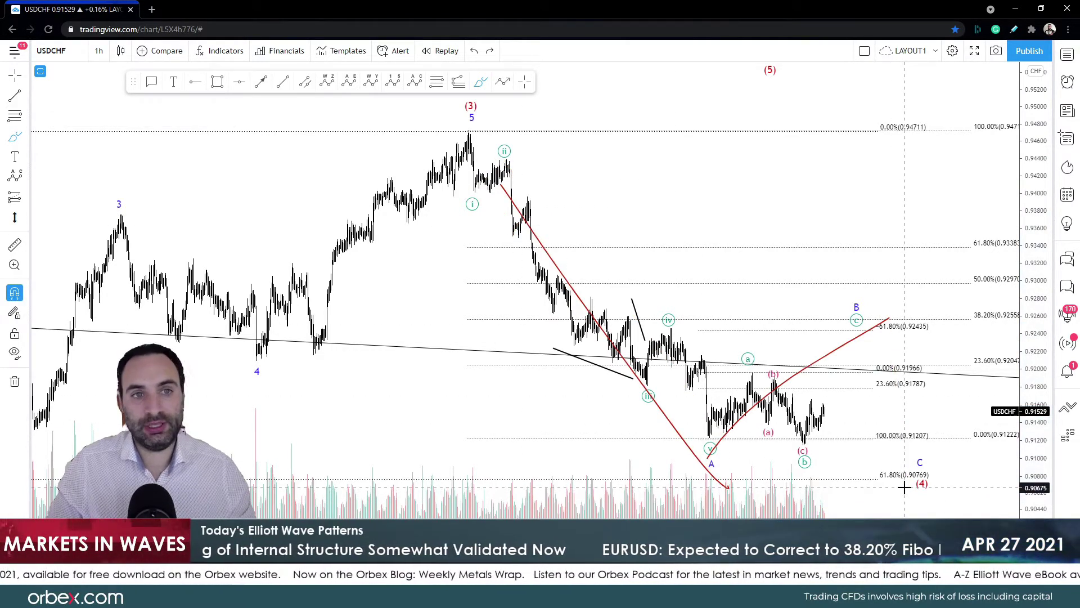
key(ctrl+z)
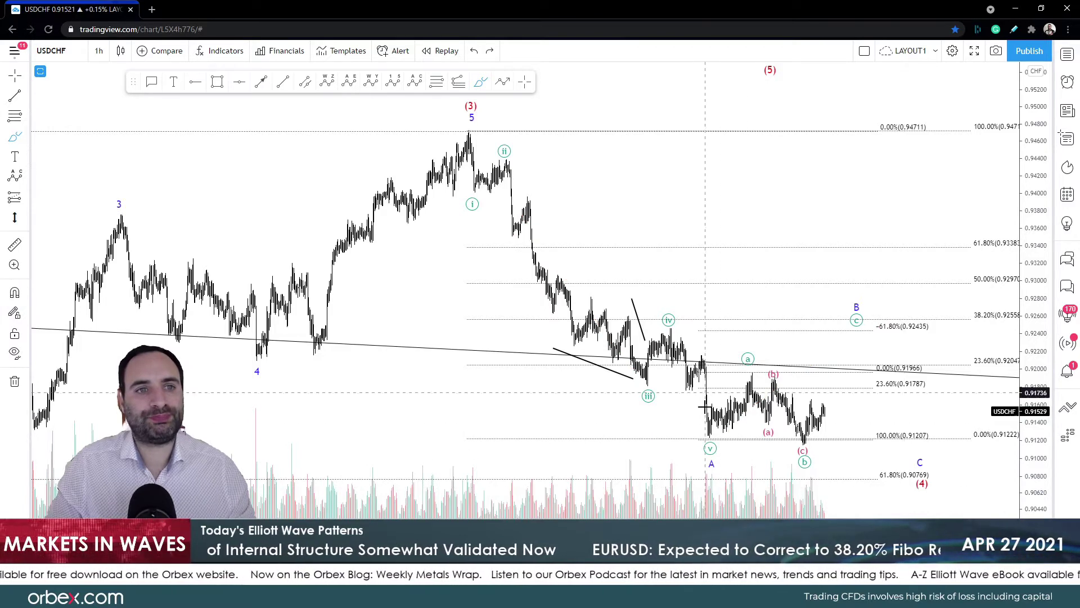
Step: Brush the drop from circled ii and a small zigzag between circled v and circled a, undoing both
drag(497, 152, 676, 432)
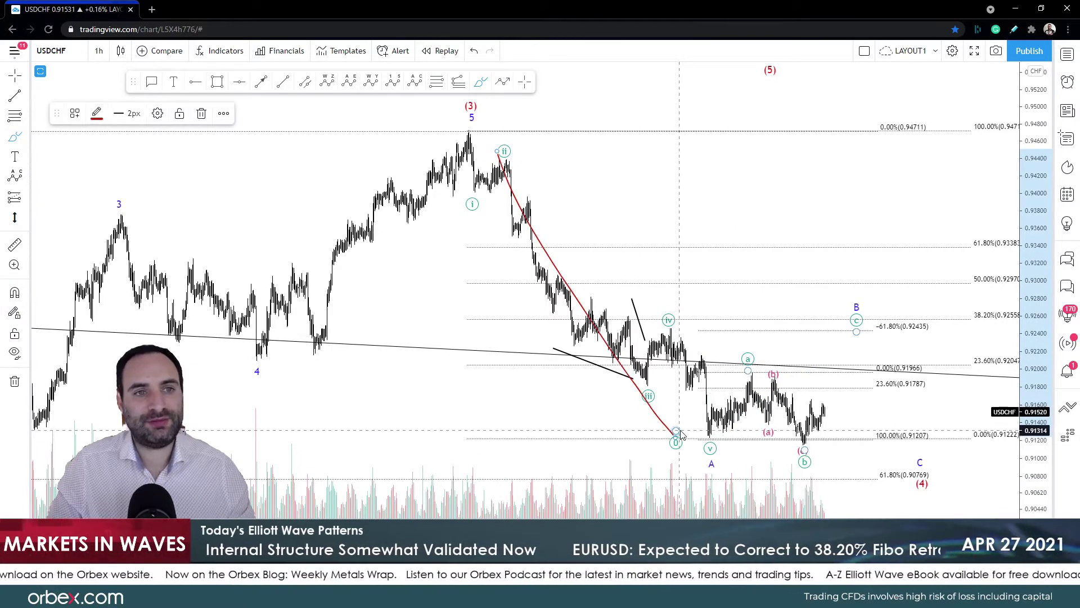
key(ctrl+z)
drag(721, 415, 759, 392)
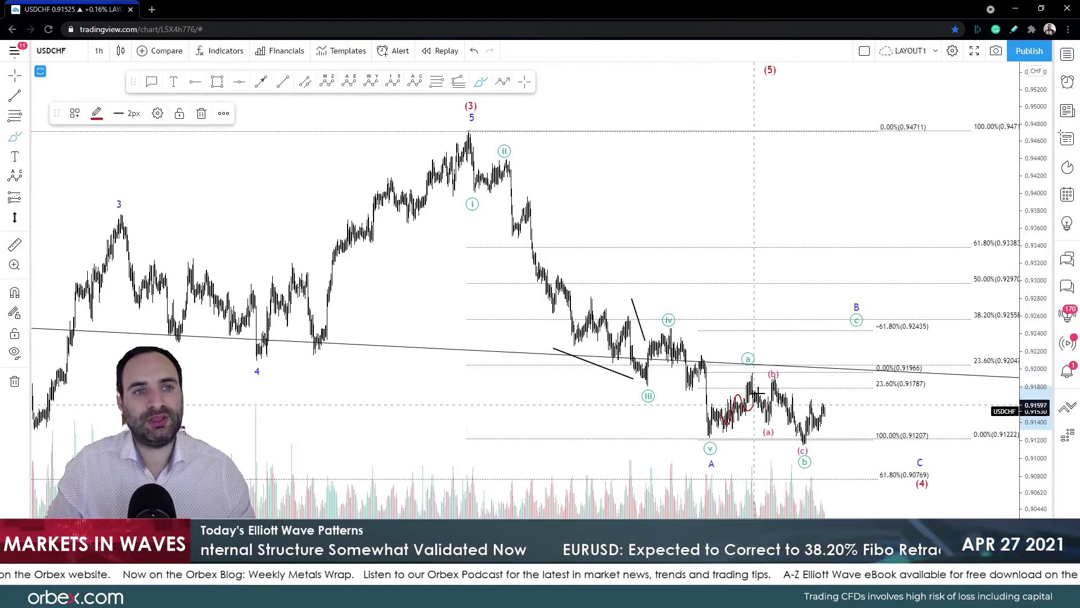
key(ctrl+z)
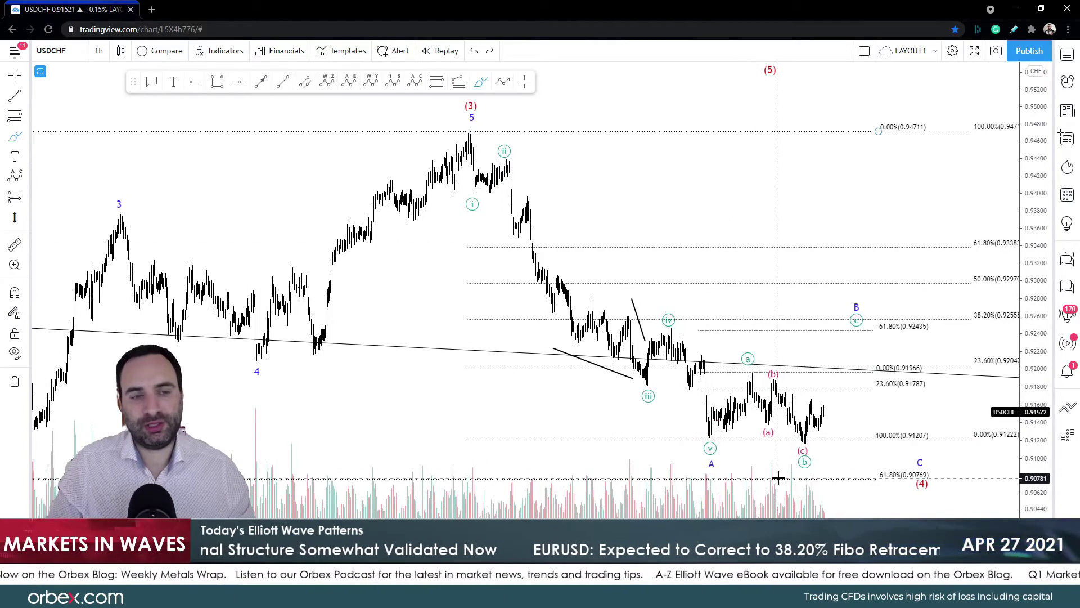
Step: Brush a large loop around the whole decline from the wave 5 high to wave A and undo it
mouse_move(456, 137)
mouse_down()
mouse_move(581, 453)
mouse_move(697, 176)
mouse_move(467, 133)
mouse_up()
key(ctrl)
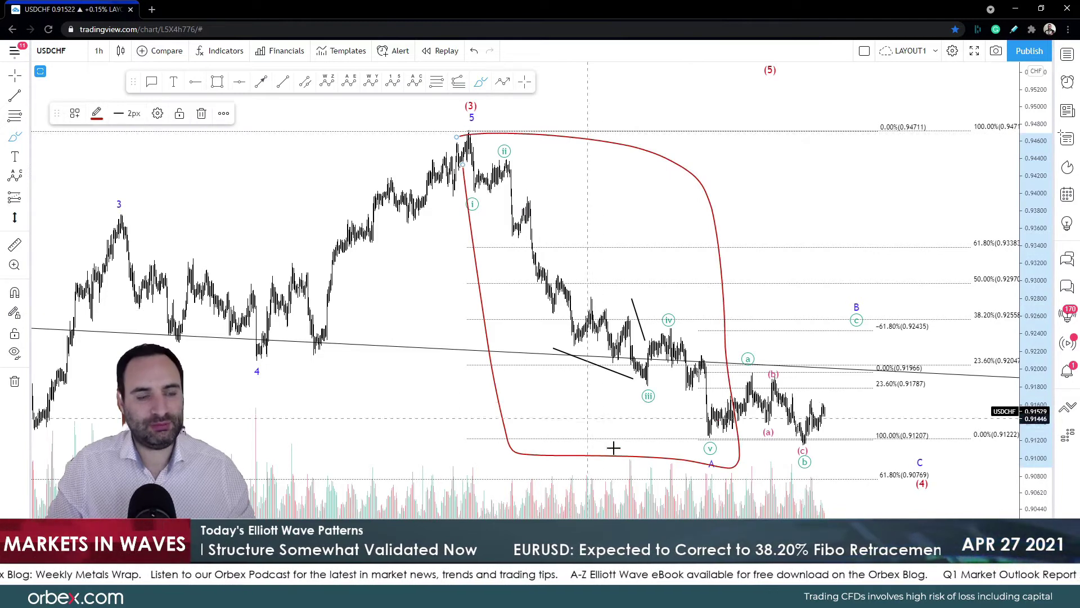
key(ctrl)
key(ctrl+z)
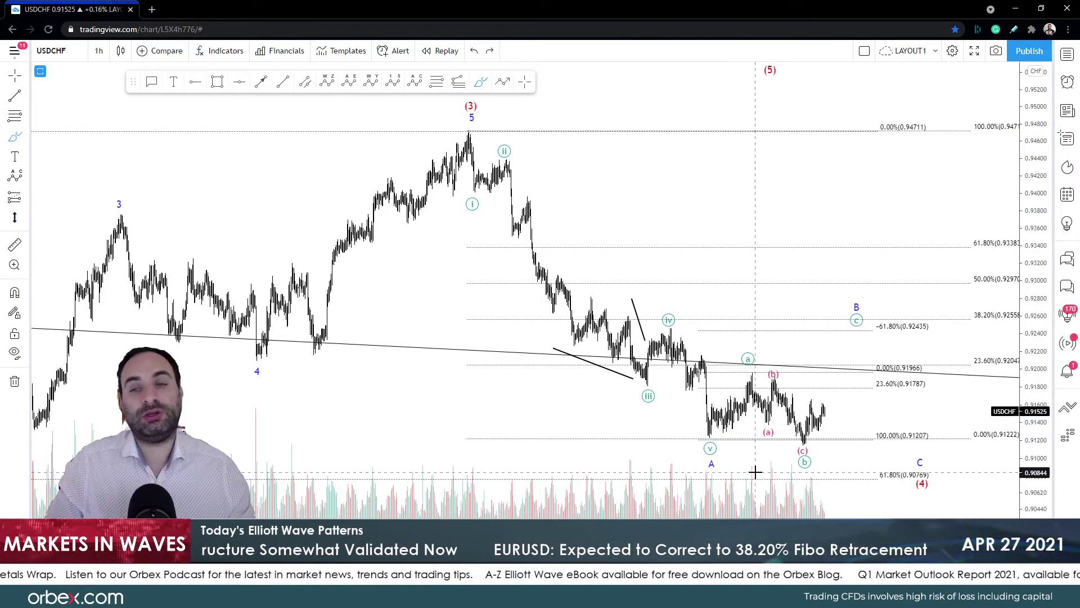
Step: Brush the a-b-c path up to wave B, circle the b low and B target, mark the 23.60% level, and undo the marks
mouse_move(710, 432)
mouse_down()
mouse_move(747, 374)
mouse_move(797, 441)
mouse_move(785, 453)
mouse_move(803, 455)
mouse_move(783, 440)
mouse_move(812, 397)
mouse_move(817, 428)
mouse_move(837, 360)
mouse_move(846, 366)
mouse_move(861, 327)
mouse_move(883, 311)
mouse_move(815, 307)
mouse_up()
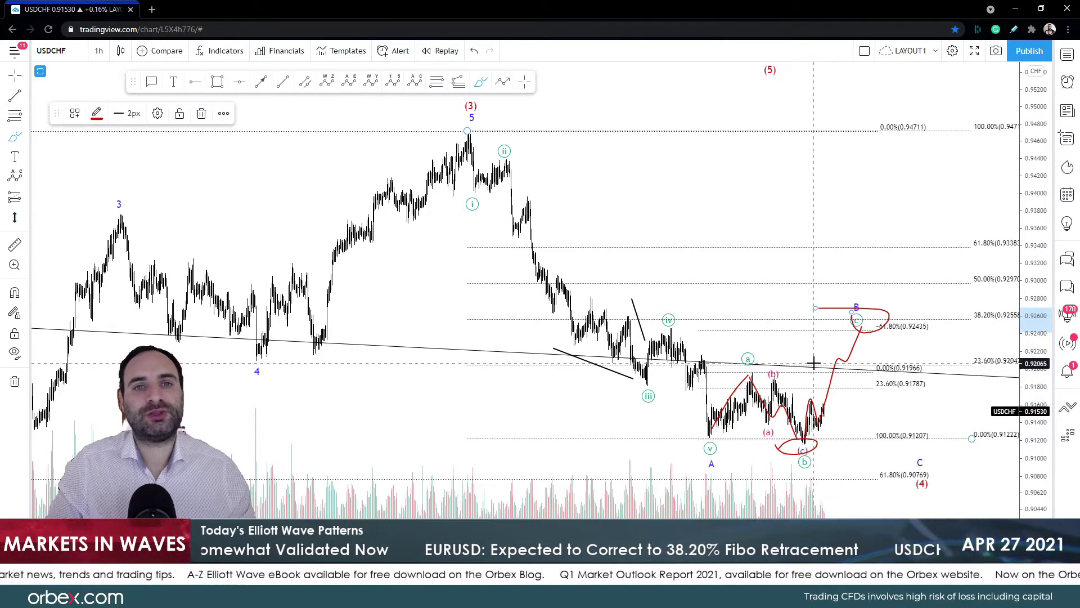
mouse_move(863, 321)
mouse_down()
mouse_move(878, 339)
mouse_move(847, 312)
mouse_up()
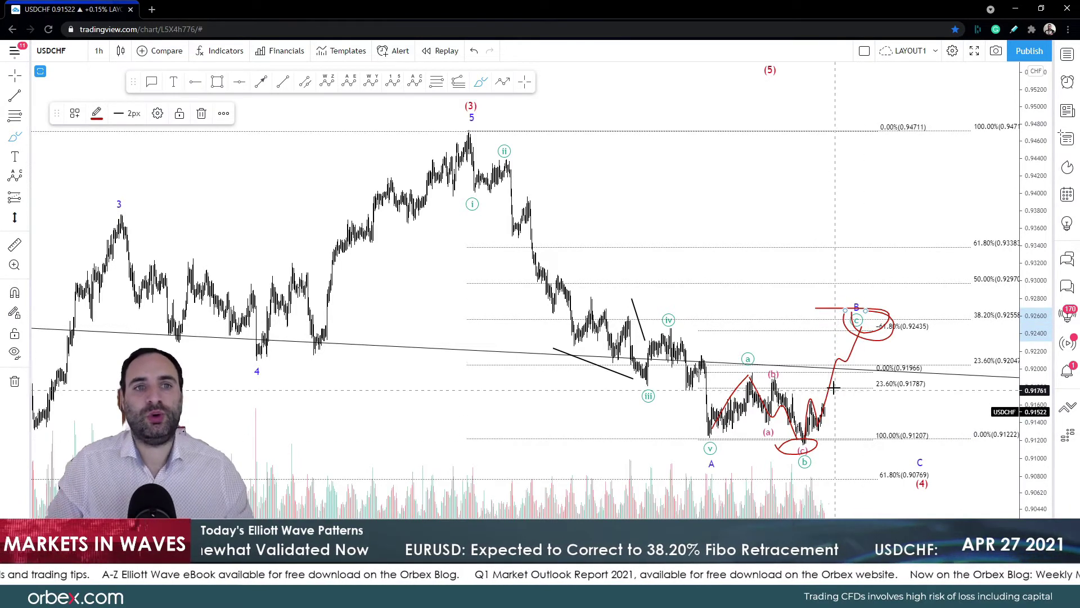
drag(828, 387, 857, 387)
key(ctrl)
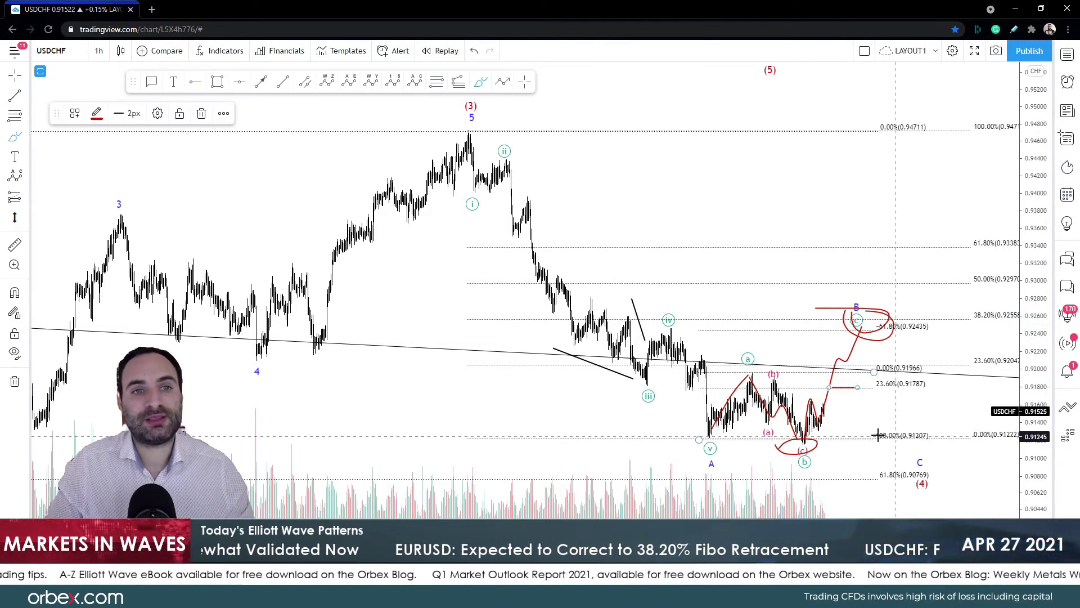
key(ctrl+z)
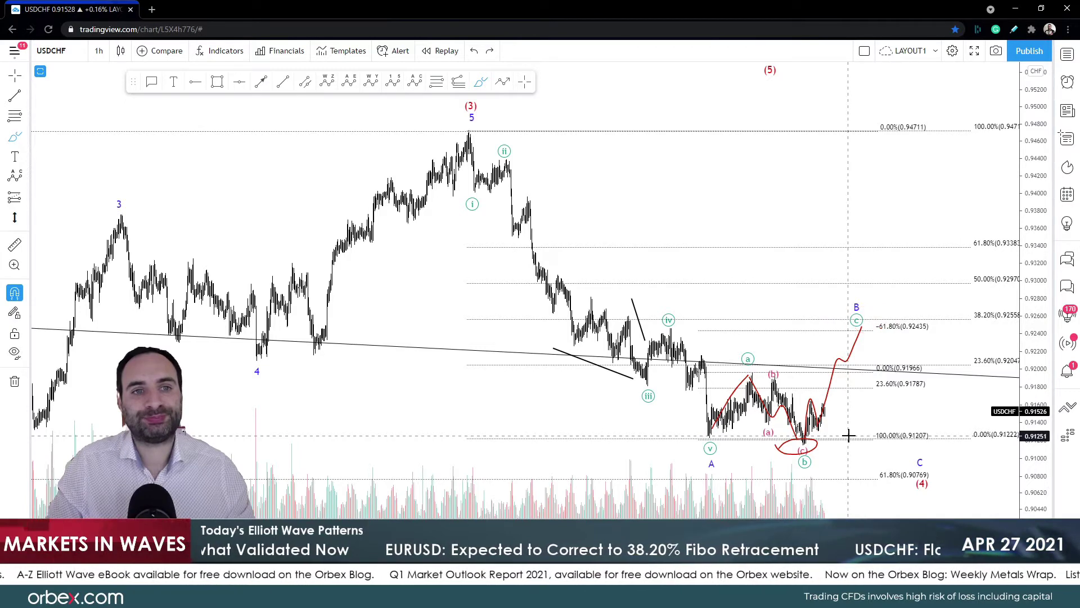
key(ctrl+z)
Step: Brush a rise from the circled b low and a path ending near wave C, undoing all the strokes
key(ctrl+z)
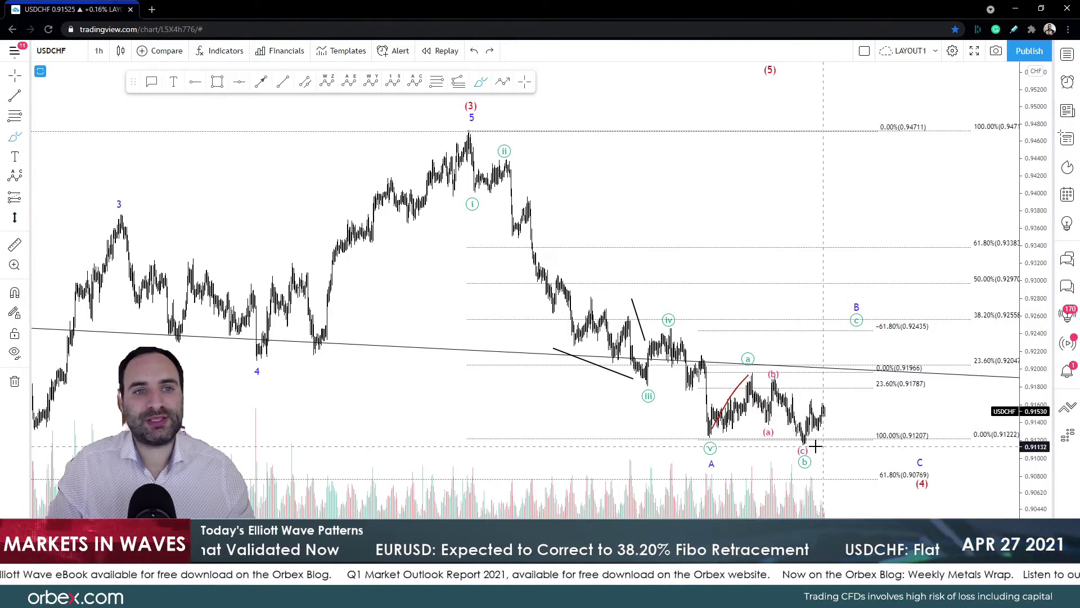
mouse_move(803, 443)
mouse_down()
mouse_move(811, 401)
mouse_move(819, 432)
mouse_move(853, 372)
mouse_up()
key(ctrl+z)
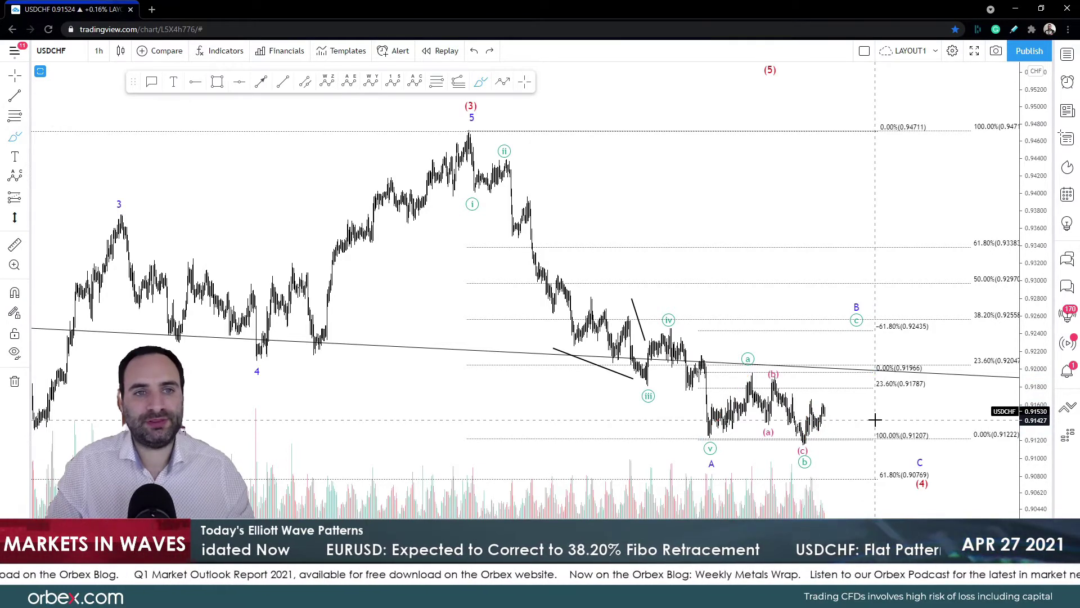
mouse_move(825, 368)
mouse_down()
mouse_move(860, 326)
mouse_move(942, 473)
mouse_move(972, 471)
mouse_up()
key(ctrl+z)
key(ctrl+z)
key(ctrl+z)
key(ctrl+z)
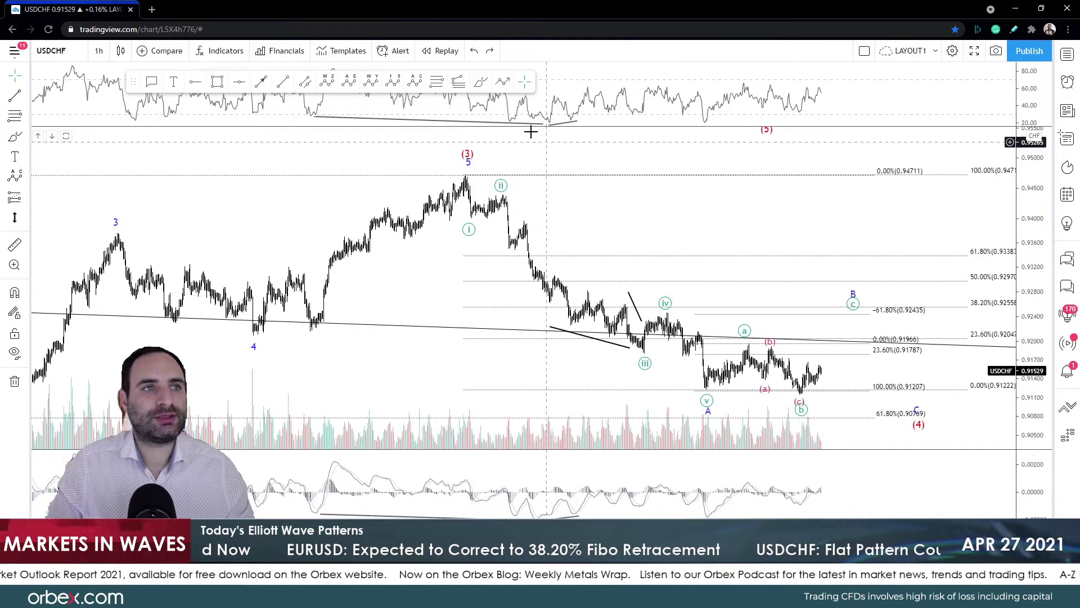
Step: Brush short strokes under the recent lows in the lower and upper indicator panes, undo them, and maximize the price pane
click(482, 84)
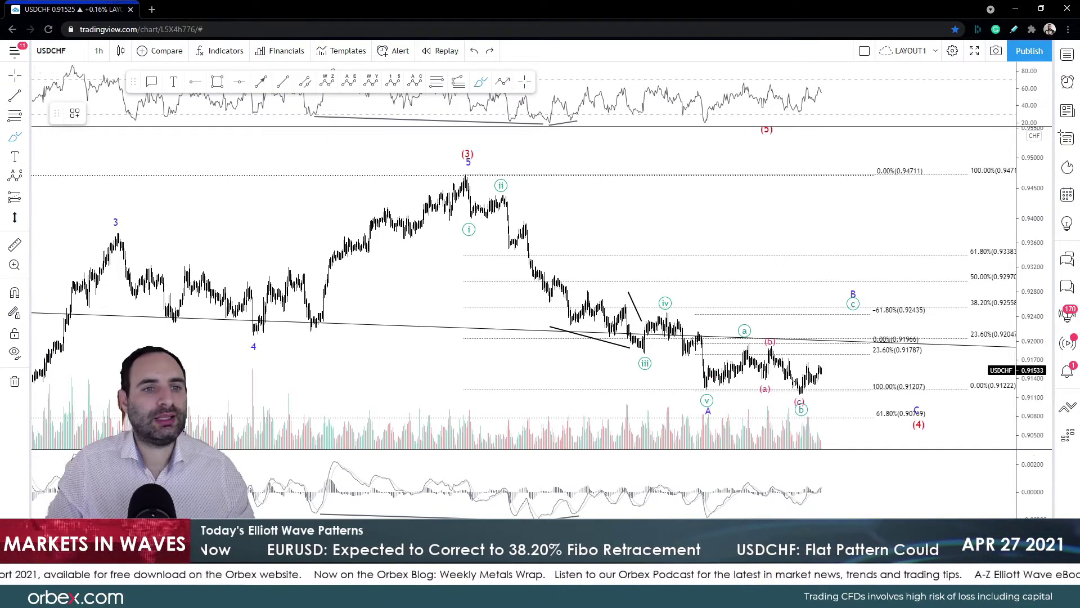
drag(715, 514, 814, 504)
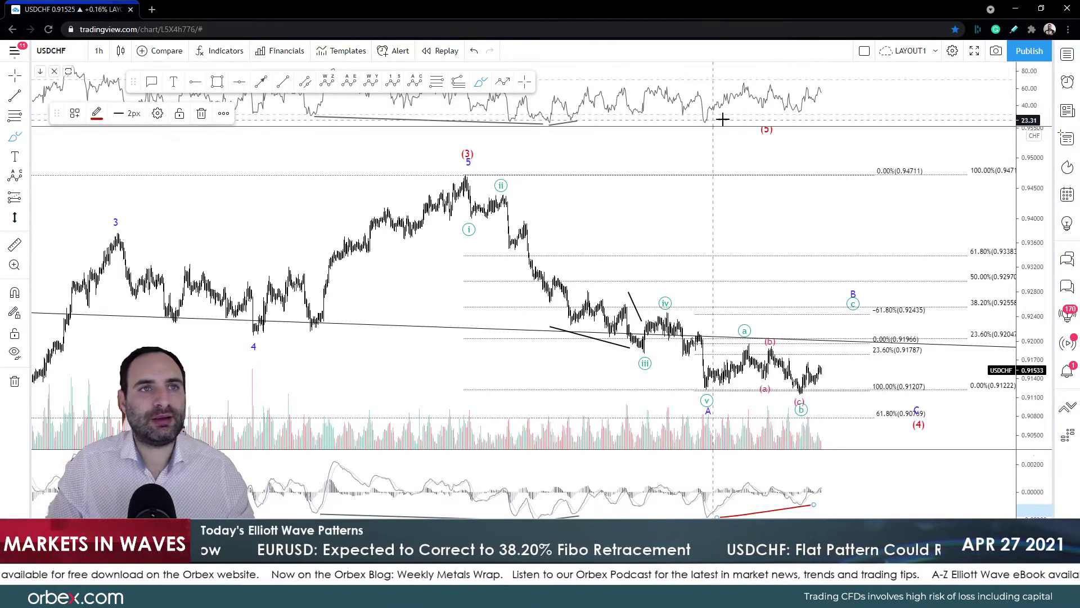
drag(749, 114, 801, 119)
key(ctrl+z)
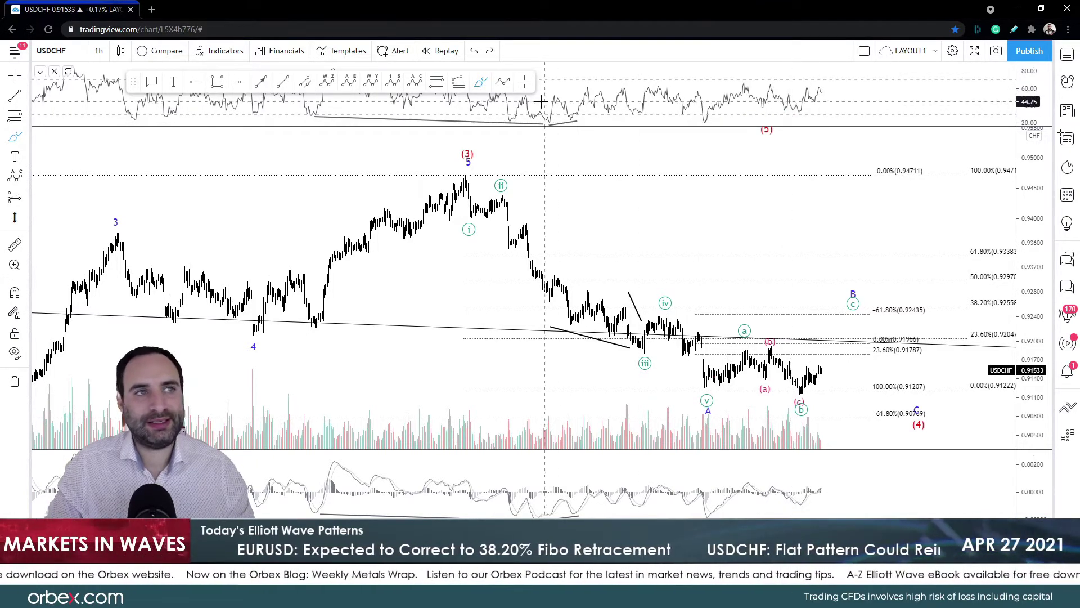
click(526, 84)
double_click(710, 211)
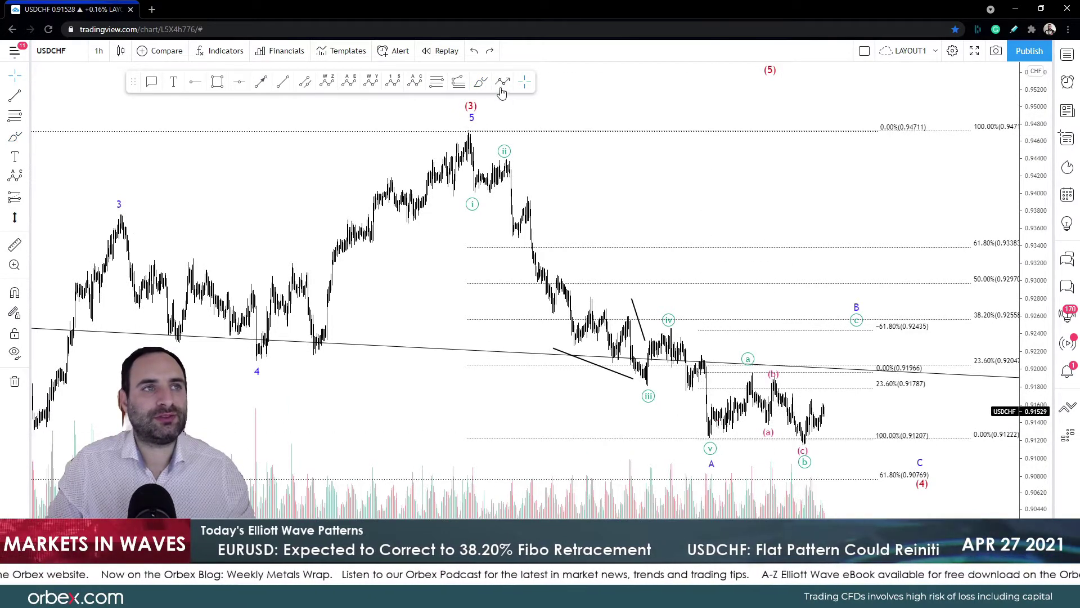
Step: Adjust the (c) endpoint of the (a)-(b)-(c) pattern at the circled b low, near the 100.00% level
click(481, 85)
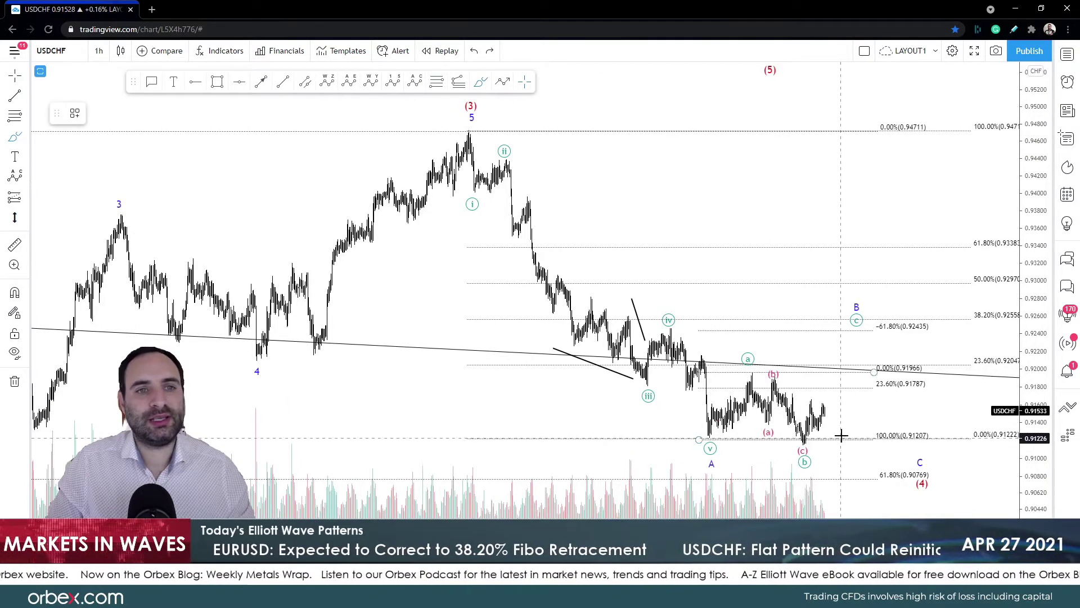
click(524, 84)
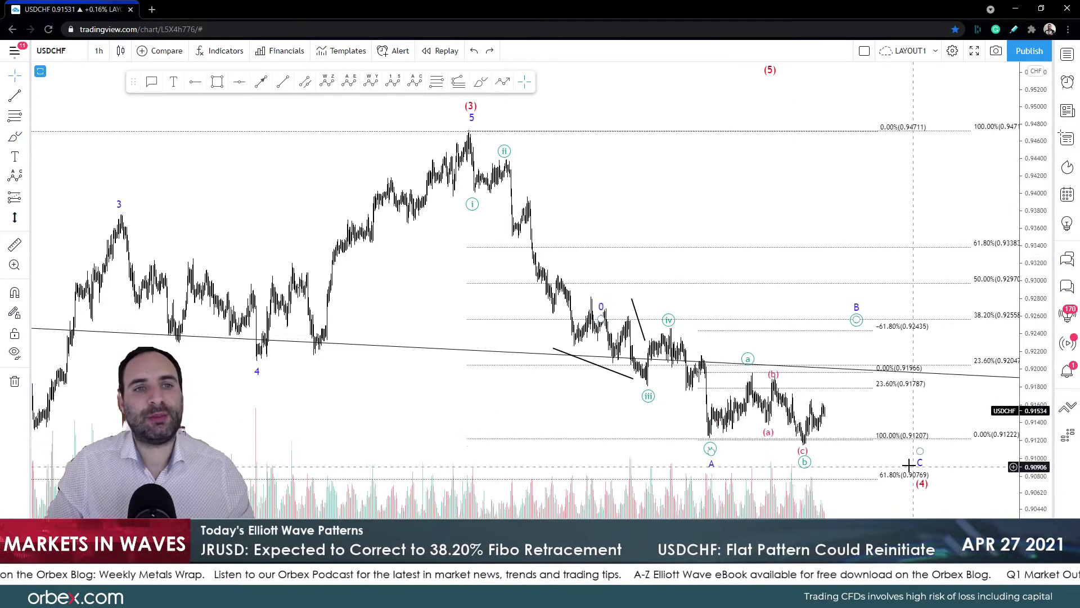
click(807, 443)
drag(808, 442, 804, 438)
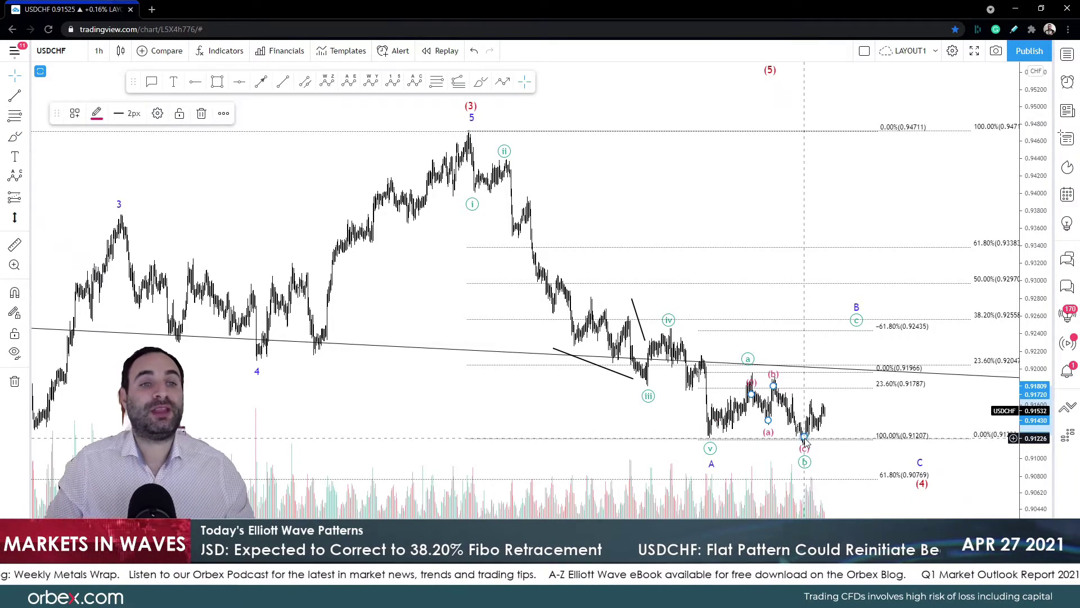
Step: Brush the decline from the wave 5 high through A to the circled b low, curving under circled iii and crossing out circled iv
click(481, 82)
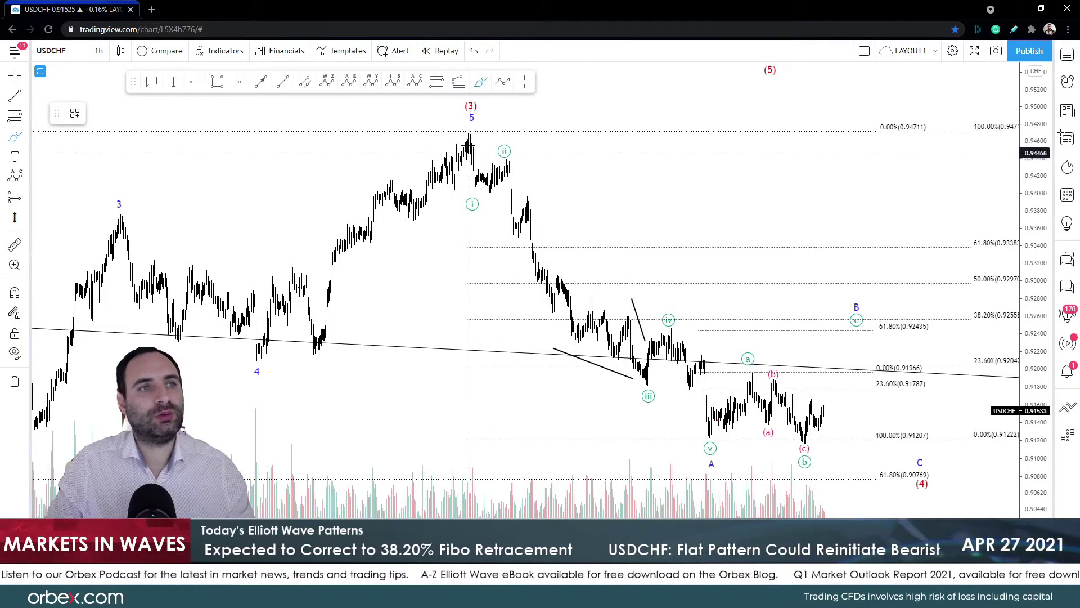
drag(474, 148, 477, 154)
mouse_move(600, 353)
mouse_down()
mouse_move(613, 372)
mouse_move(656, 324)
mouse_move(693, 394)
mouse_move(774, 386)
mouse_move(805, 443)
mouse_up()
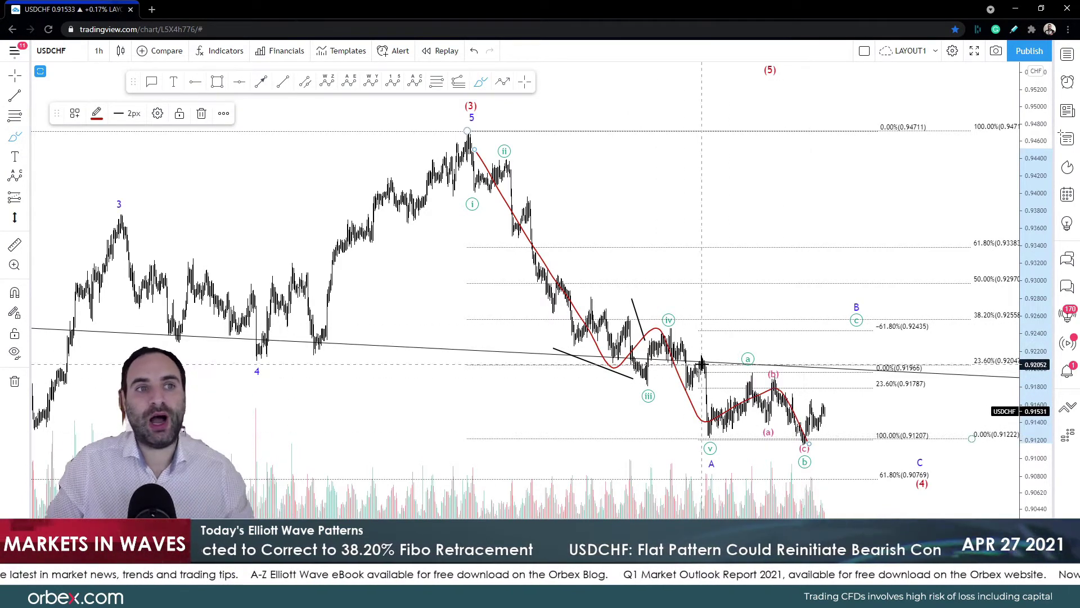
mouse_move(572, 375)
mouse_down()
mouse_move(588, 392)
mouse_move(674, 365)
mouse_up()
drag(656, 263, 688, 325)
drag(692, 271, 656, 315)
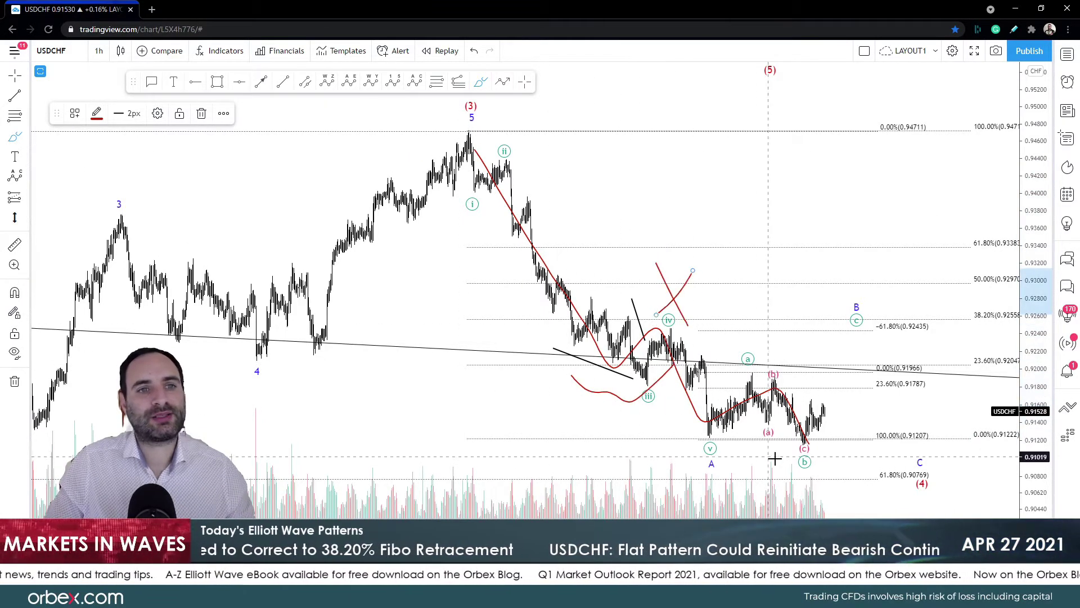
Step: Brush marks at the circled b low and a rise above the B target, and undo all the brush strokes
mouse_move(795, 445)
mouse_down()
mouse_move(812, 464)
mouse_move(800, 497)
mouse_up()
mouse_move(805, 444)
mouse_down()
mouse_move(817, 402)
mouse_move(826, 419)
mouse_move(897, 235)
mouse_up()
key(ctrl+z)
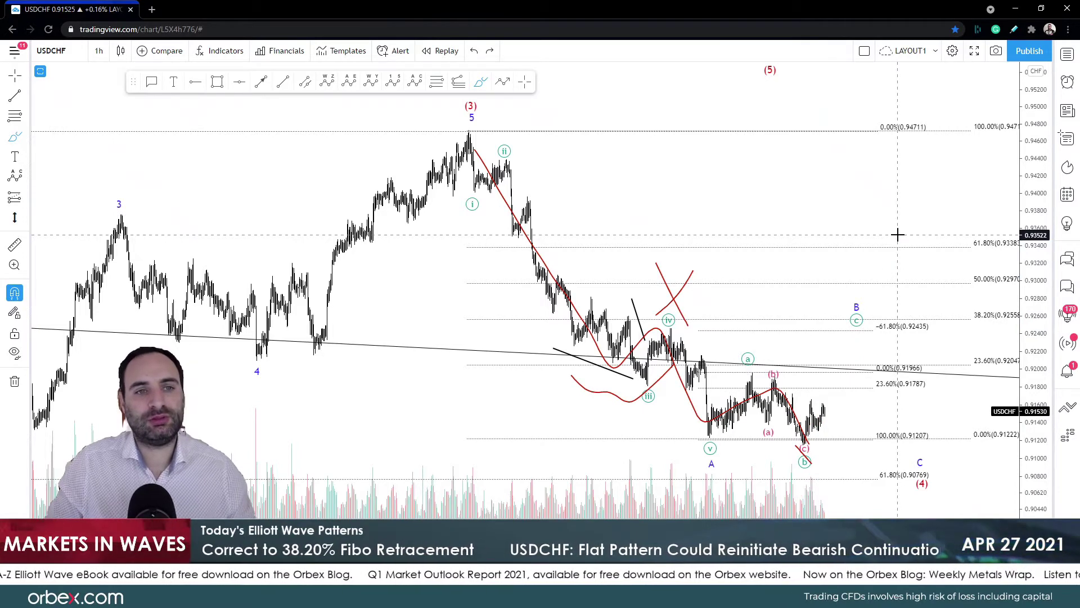
key(ctrl+z)
key(ctrl+z)
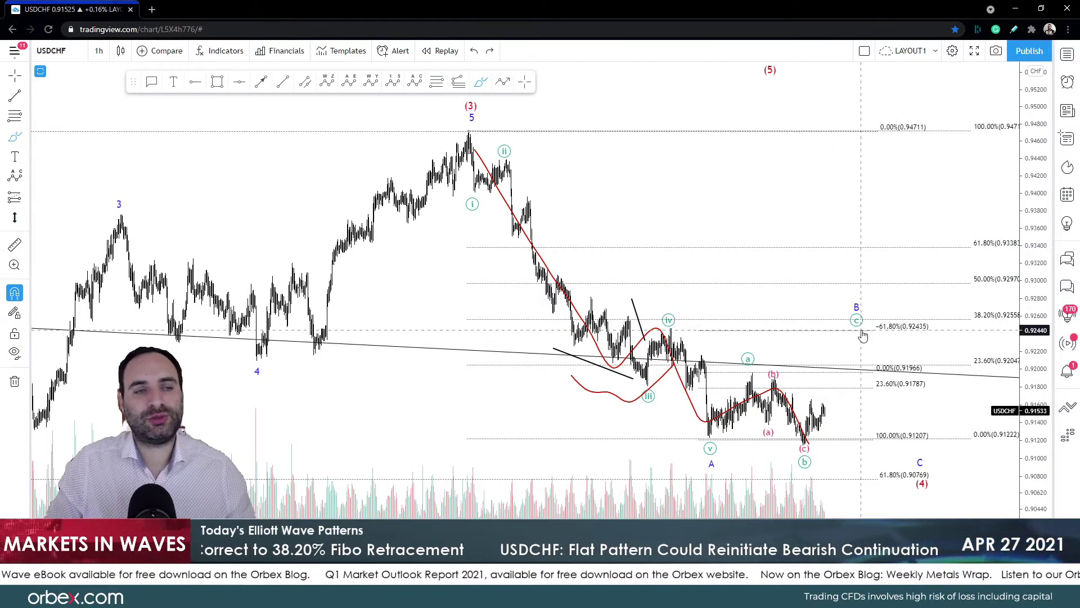
key(ctrl+z)
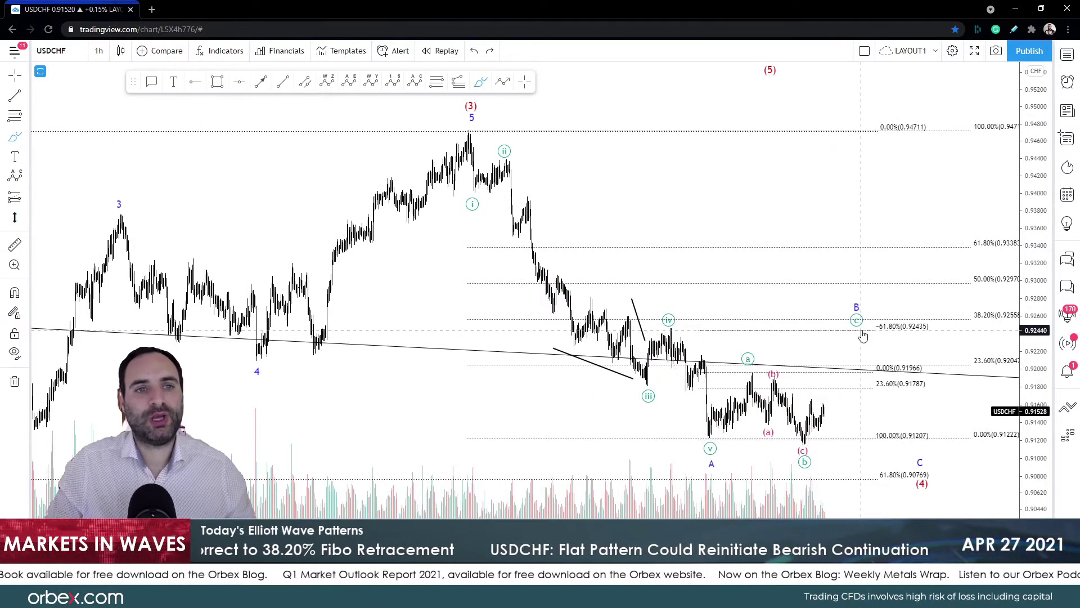
Step: Switch the chart to USDJPY from the watchlist, hide the list, fit the wave count in view, and restore the indicator panes
click(1067, 53)
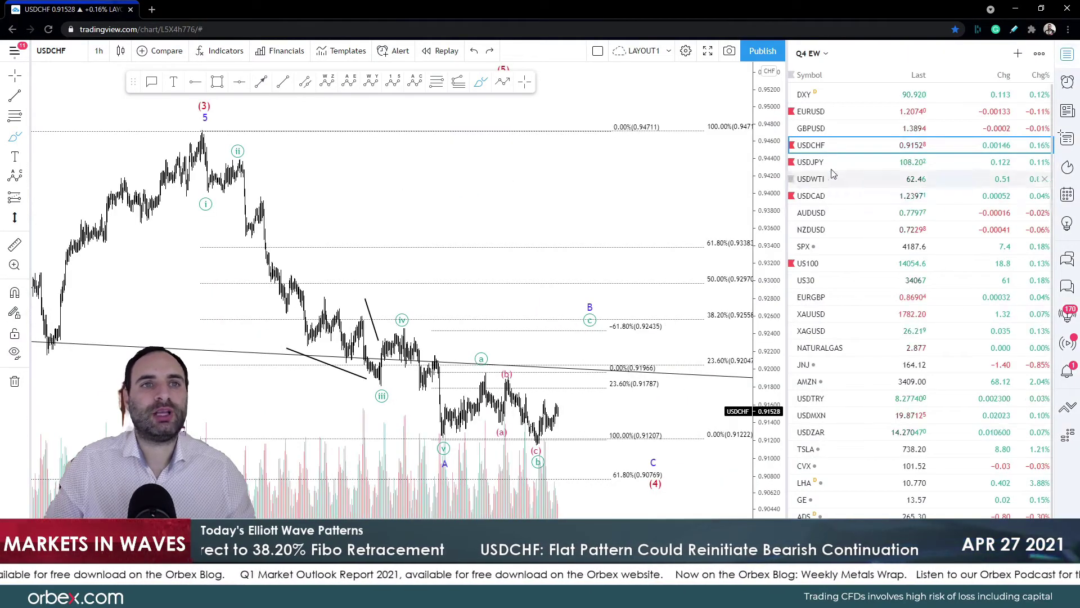
key(Down)
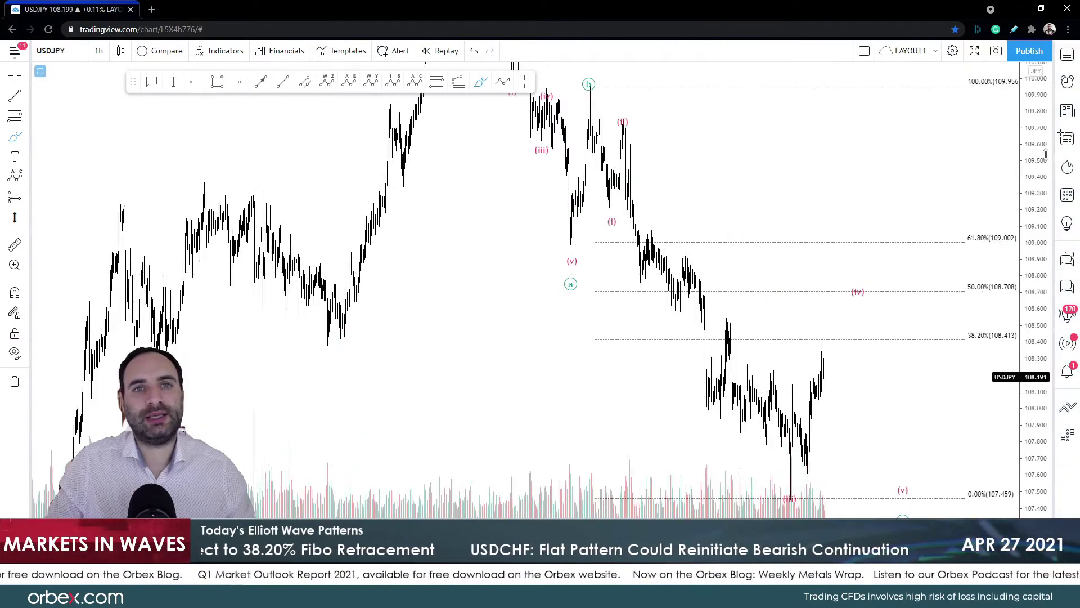
click(1067, 53)
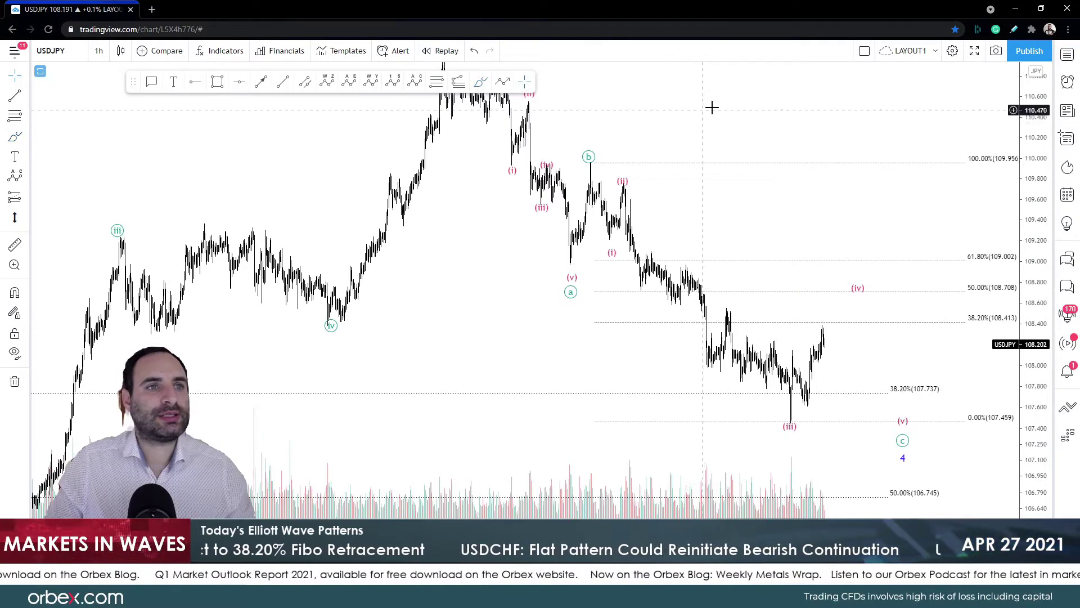
drag(706, 124, 690, 151)
drag(1044, 253, 1041, 272)
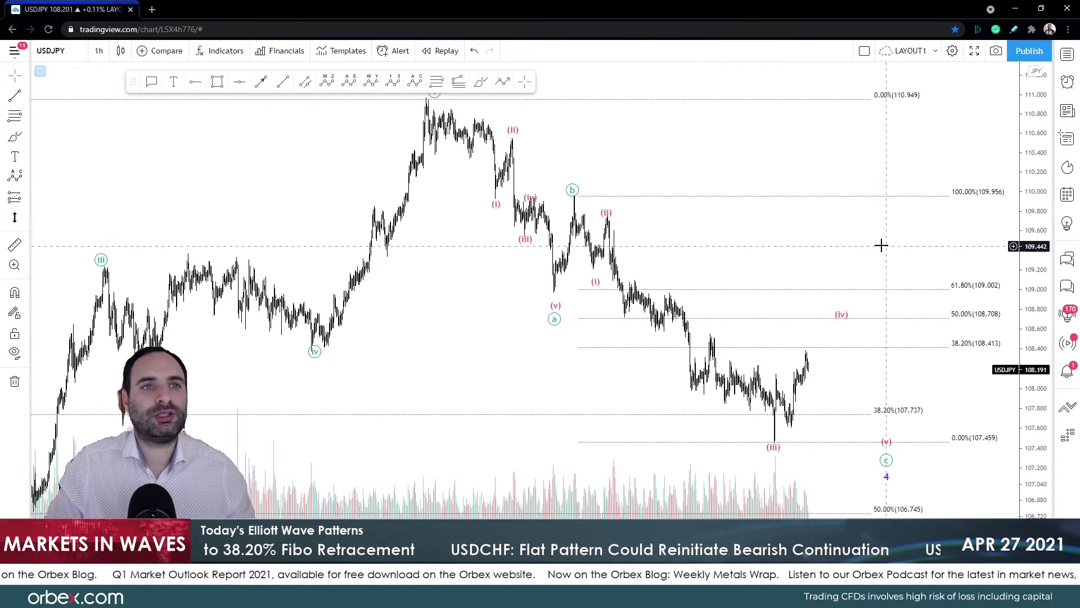
mouse_move(862, 240)
mouse_down()
mouse_move(856, 285)
mouse_move(855, 249)
mouse_up()
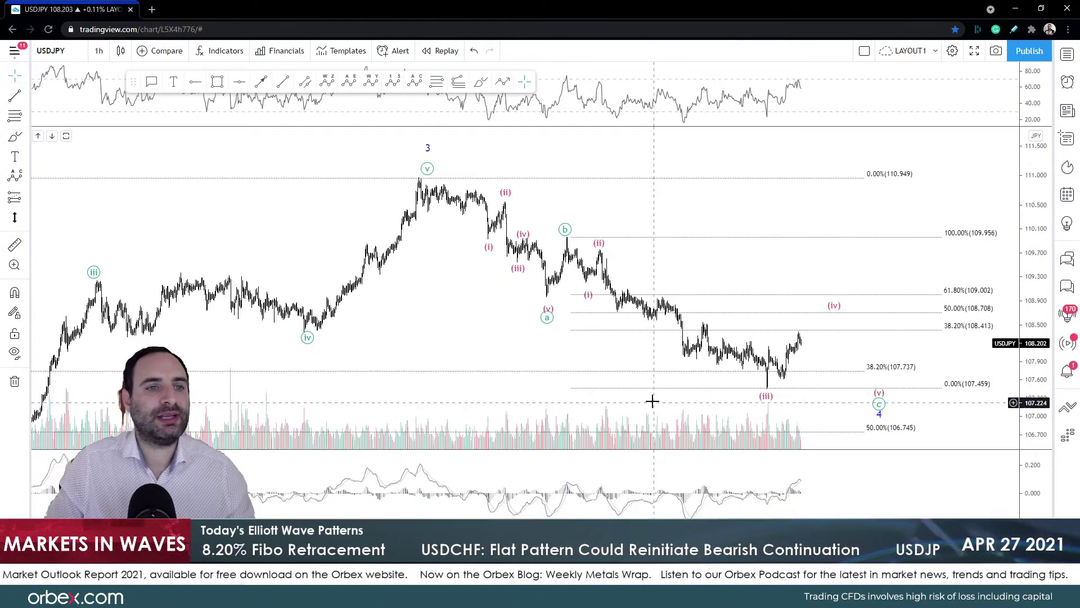
Step: Brush a rising line under the recent lows in the lower indicator pane and undo it
click(481, 82)
drag(698, 511, 776, 505)
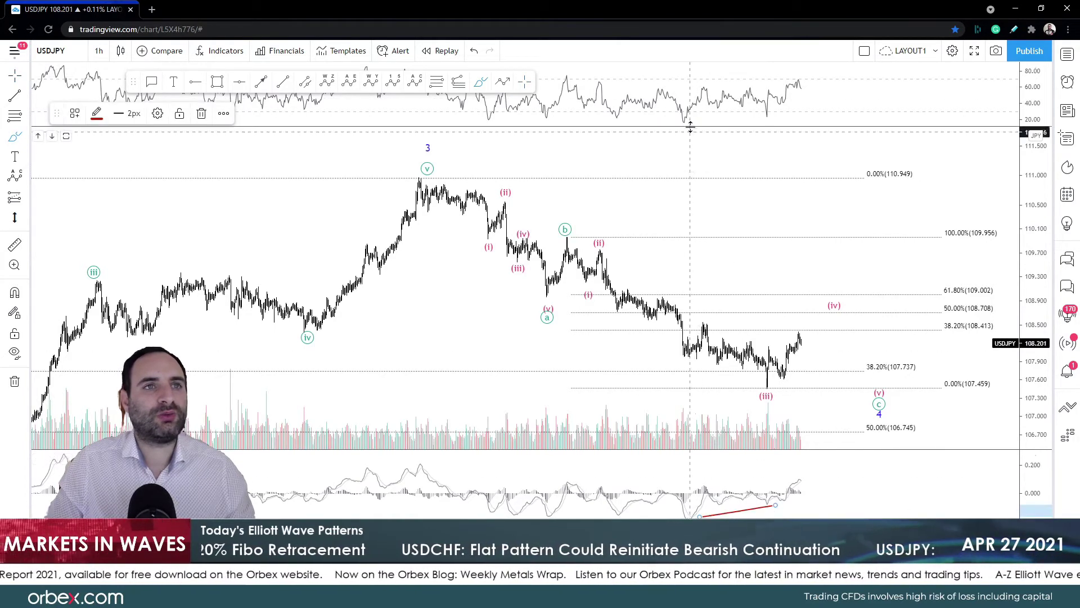
key(ctrl+z)
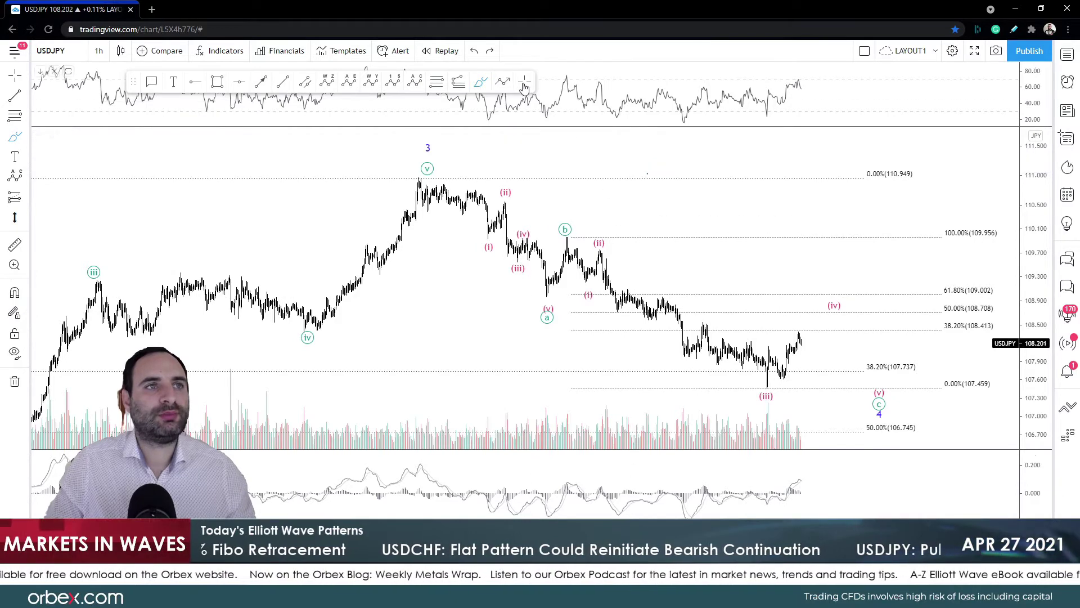
Step: Maximize the price pane and circle the wave (iii) low, undoing the extra strokes around the neighbouring price swings
double_click(582, 142)
click(480, 83)
drag(750, 414, 757, 414)
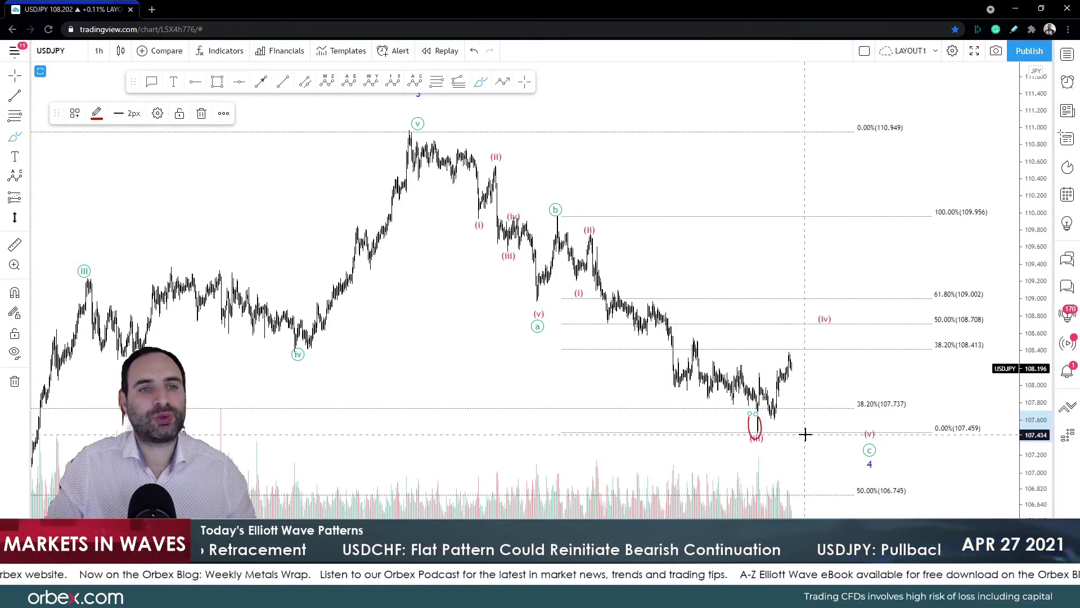
mouse_move(752, 364)
mouse_down()
mouse_move(781, 424)
mouse_move(718, 382)
mouse_up()
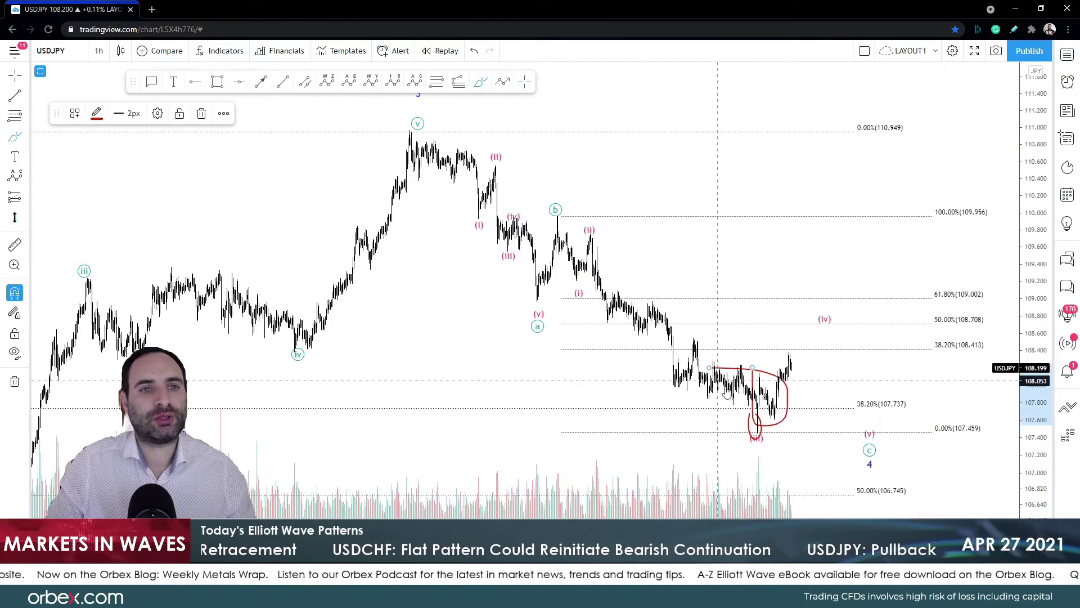
key(ctrl+z)
Step: Brush a three-part rise from the (iii) low to (iv) near the 50.00% level, lettering its swings a, b and c
drag(755, 431, 757, 377)
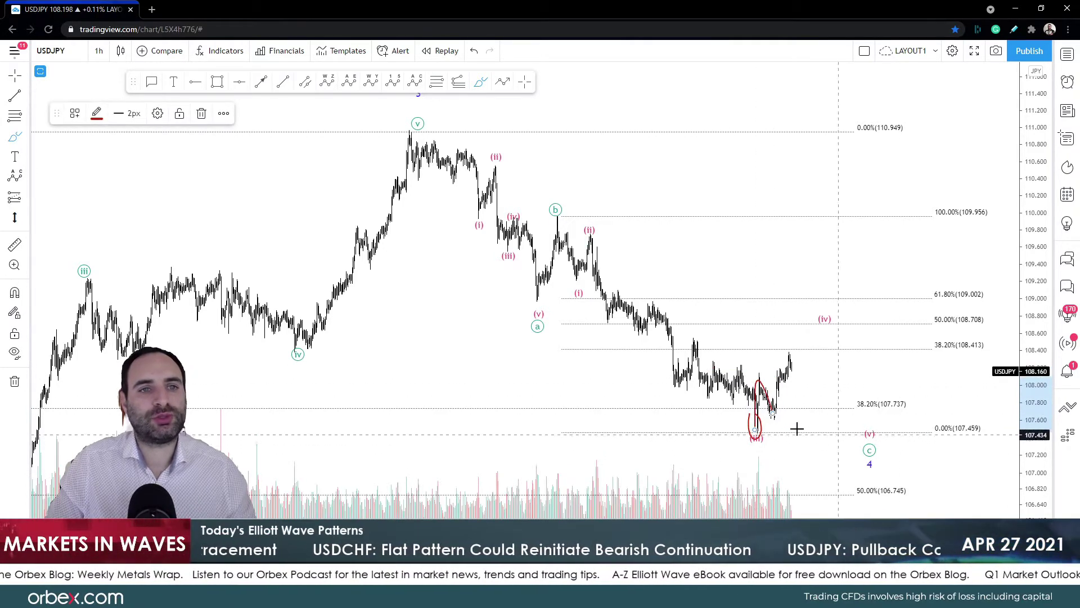
mouse_move(772, 412)
mouse_down()
mouse_move(773, 369)
mouse_move(789, 360)
mouse_move(794, 333)
mouse_up()
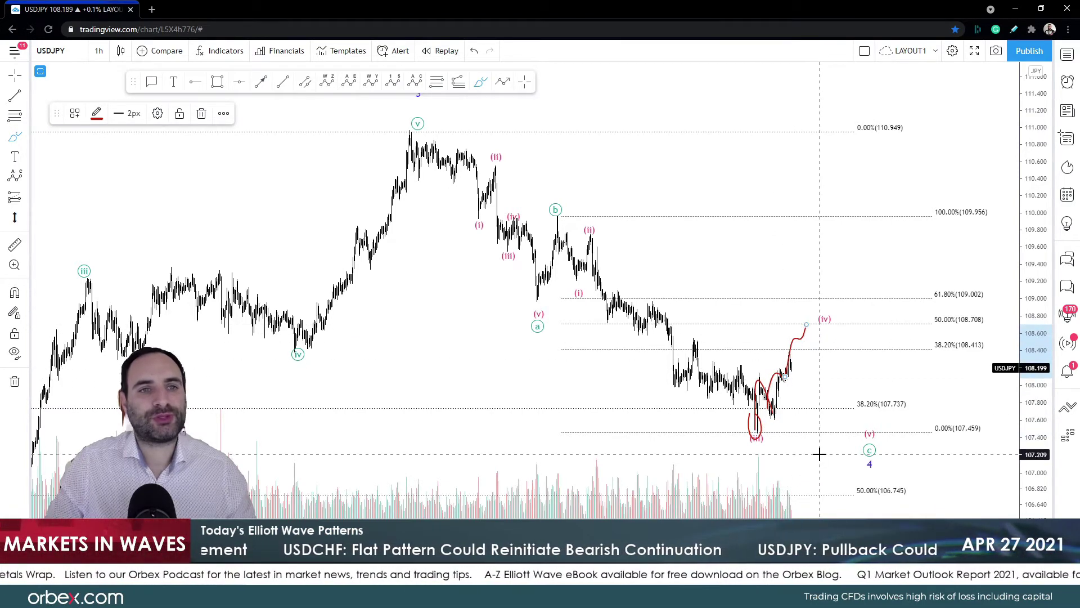
drag(766, 353, 764, 364)
drag(775, 423, 783, 432)
mouse_move(810, 312)
mouse_down()
mouse_move(788, 318)
mouse_move(812, 325)
mouse_up()
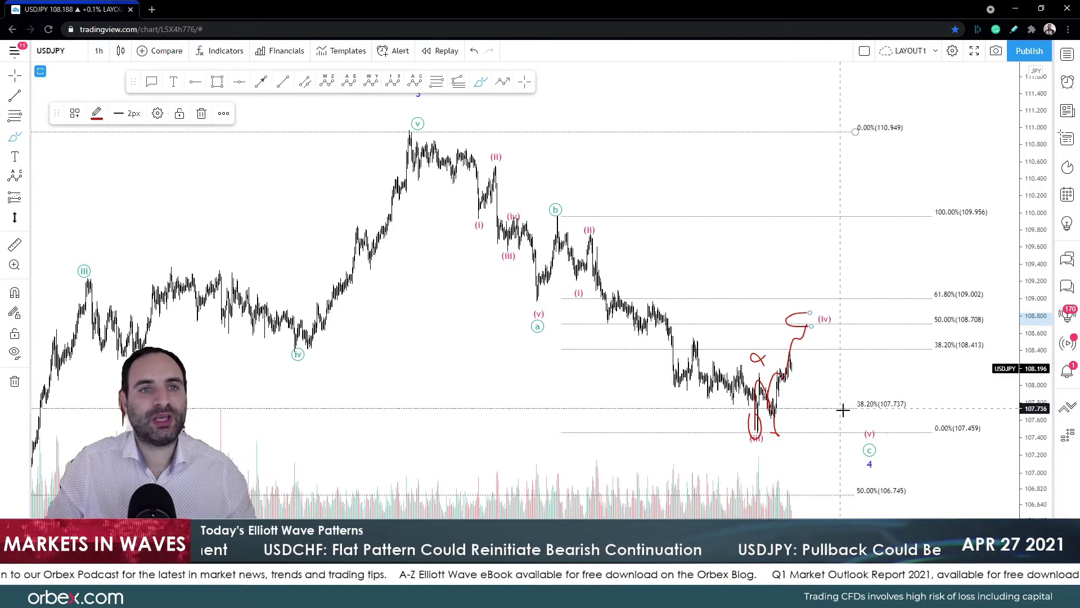
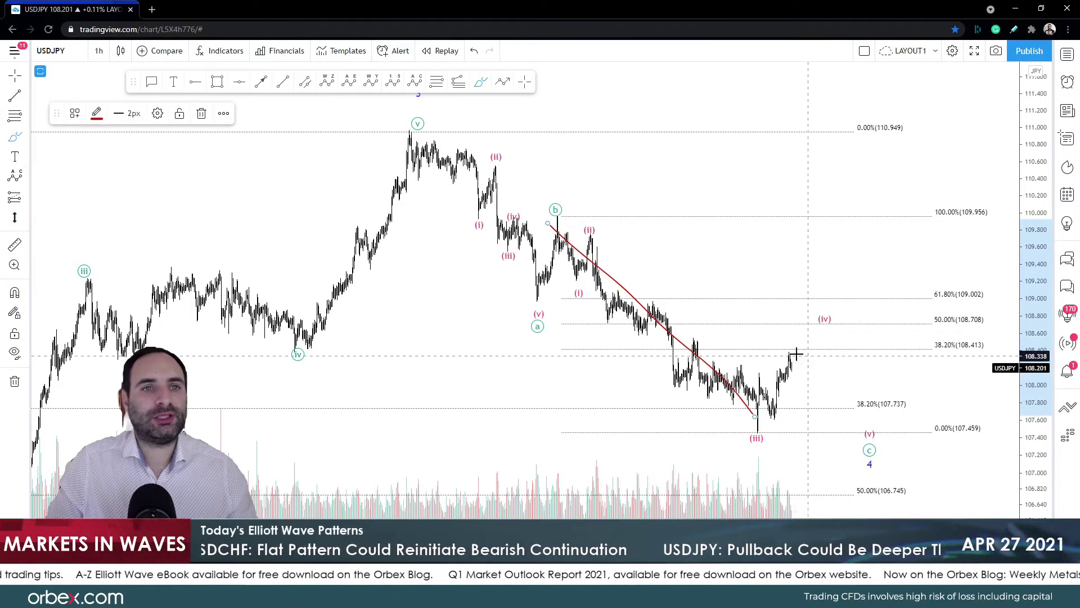
Step: Brush a decline from the 38.20% level to (v), circle it, add a rising arrow to about 111.000, and undo the arrow
mouse_move(778, 349)
mouse_down()
mouse_move(816, 349)
mouse_move(863, 434)
mouse_move(884, 438)
mouse_move(865, 434)
mouse_move(876, 432)
mouse_move(937, 122)
mouse_move(954, 190)
mouse_up()
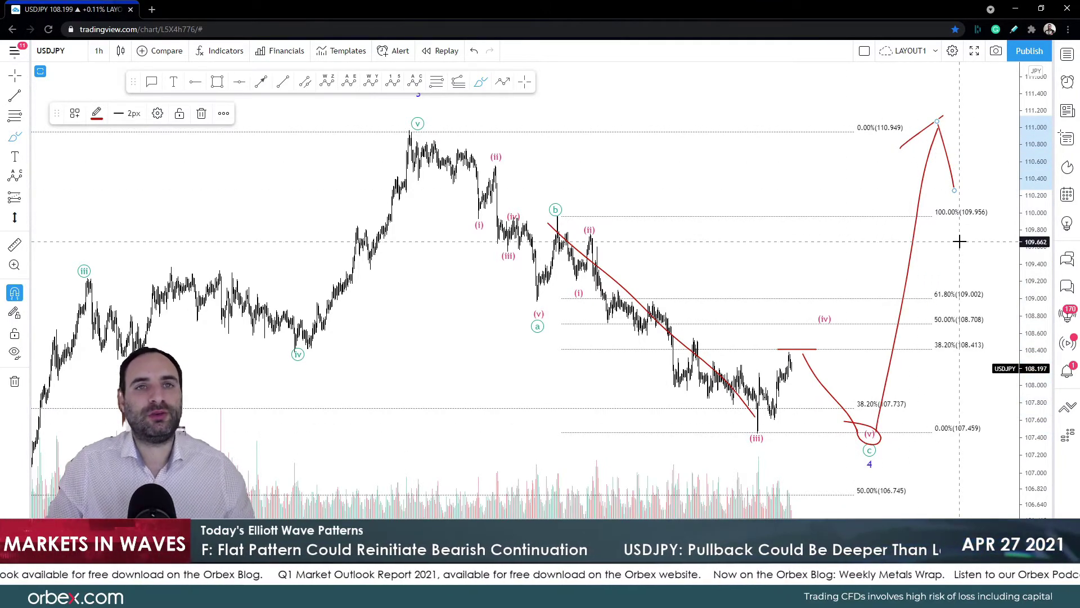
key(Escape)
key(ctrl+z)
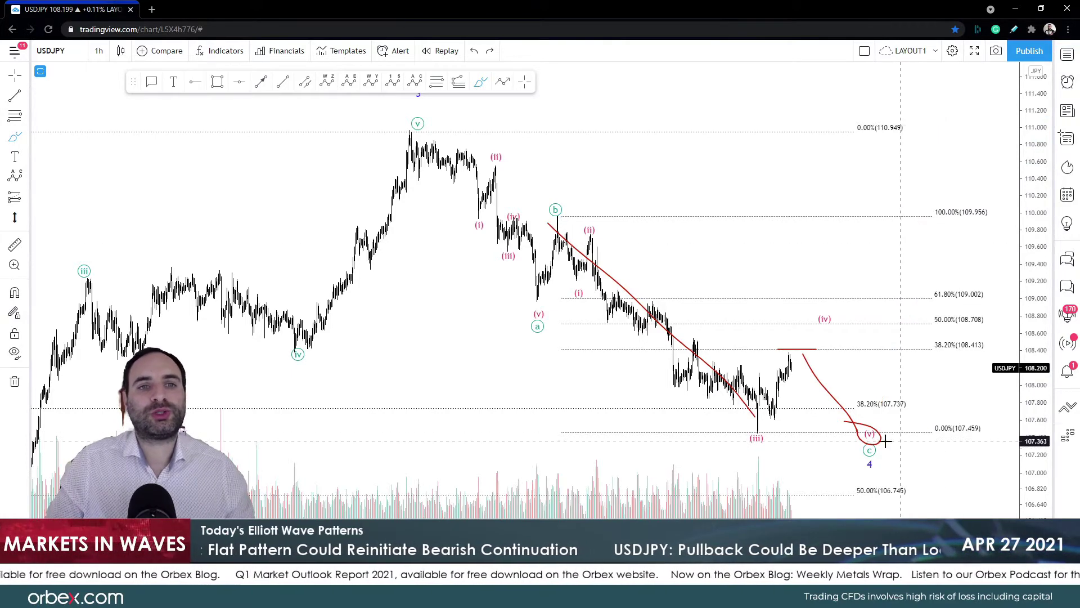
Step: Brush a bracket under wave 4 with a three-part rise and a renewed drop, and undo all strokes on the price chart
mouse_move(835, 446)
mouse_down()
mouse_move(871, 461)
mouse_move(899, 432)
mouse_move(936, 260)
mouse_move(940, 369)
mouse_move(977, 432)
mouse_move(983, 500)
mouse_up()
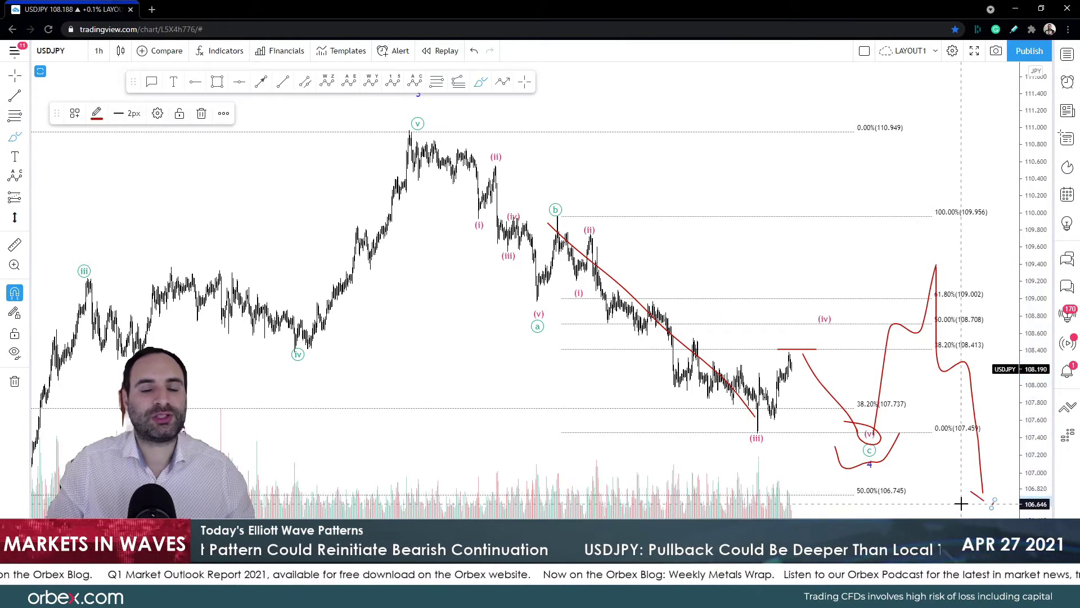
key(ctrl+z)
key(ctrl+z)
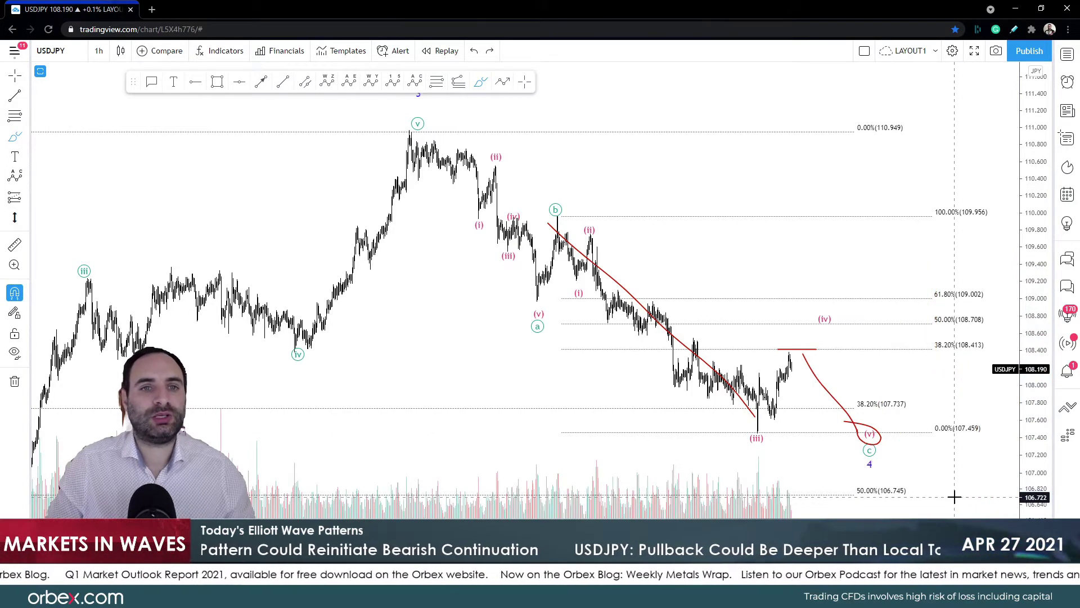
key(ctrl+z)
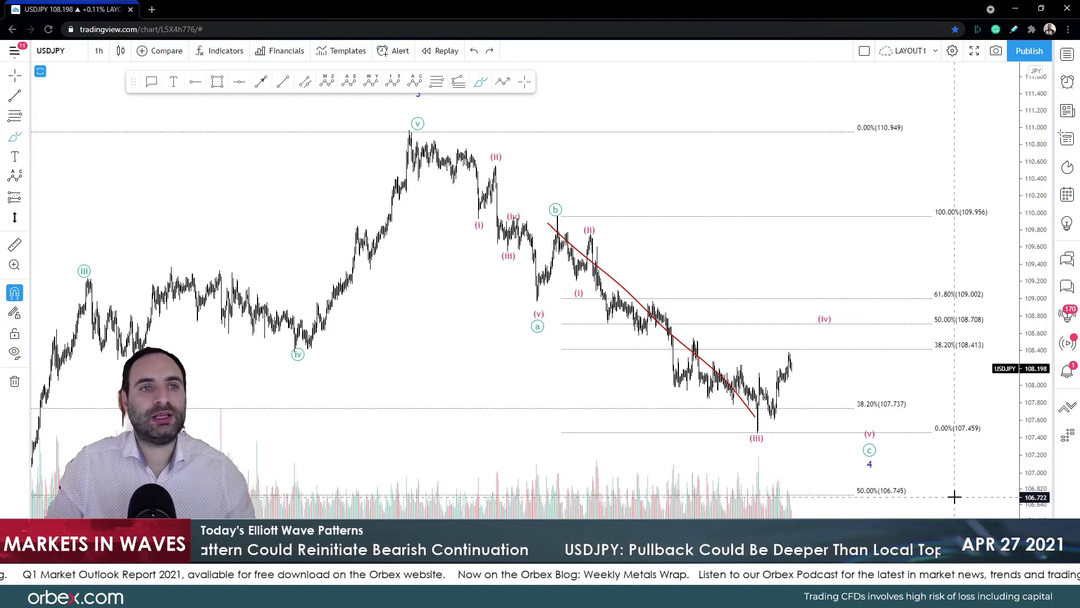
key(ctrl+z)
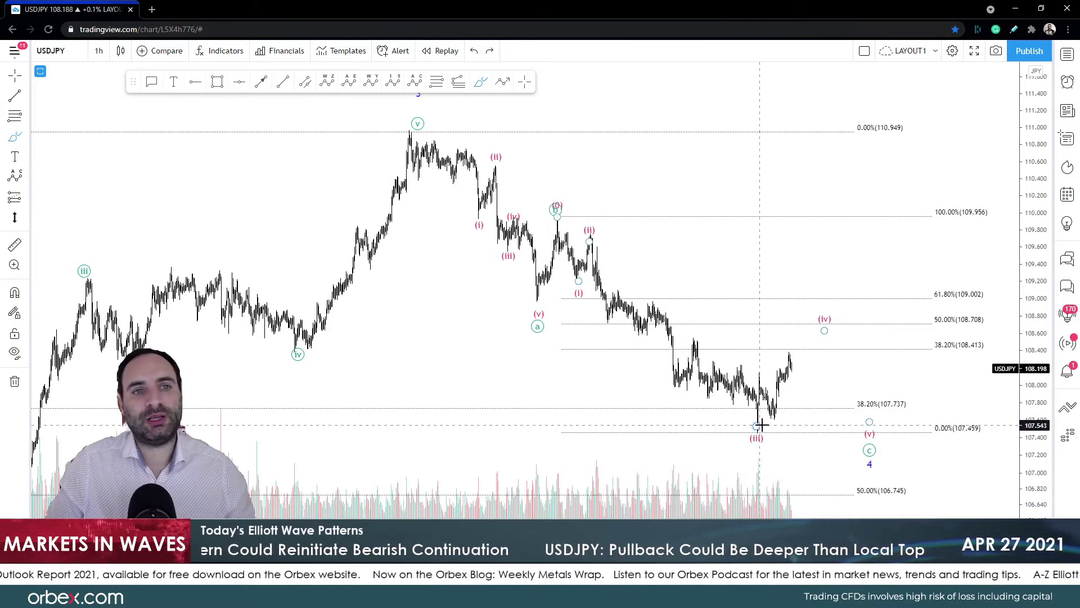
Step: Brush a zigzag from the (iii) low to (iv), circle (iv), outline its swings, and undo all these strokes
mouse_move(754, 427)
mouse_down()
mouse_move(772, 413)
mouse_move(810, 319)
mouse_move(815, 337)
mouse_move(802, 318)
mouse_move(797, 327)
mouse_up()
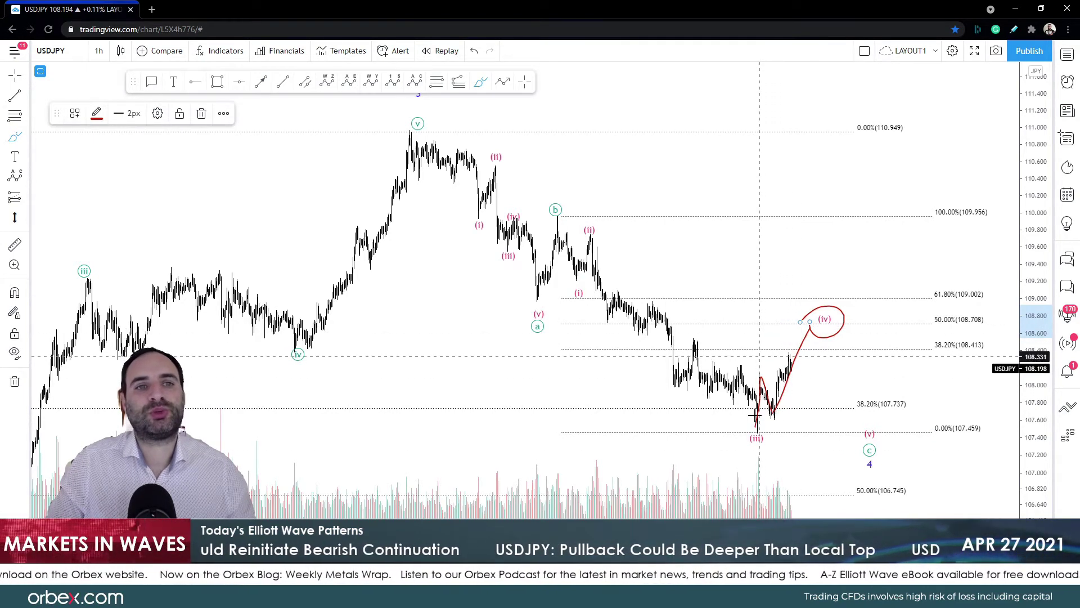
drag(758, 364, 735, 347)
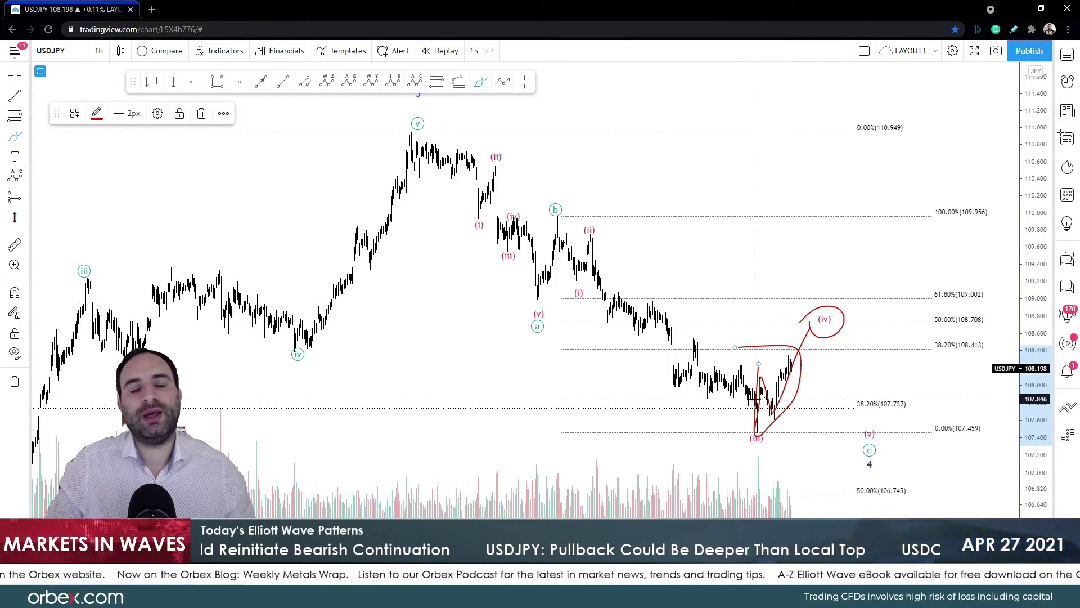
mouse_move(757, 373)
mouse_down()
mouse_move(758, 453)
mouse_move(777, 335)
mouse_up()
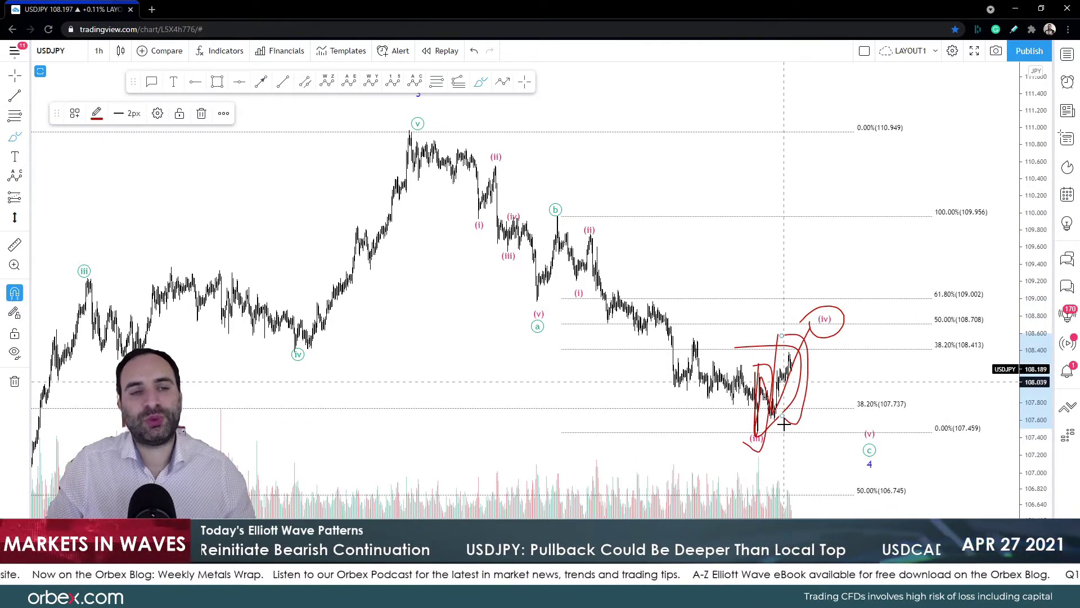
key(ctrl+z)
key(ctrl+z)
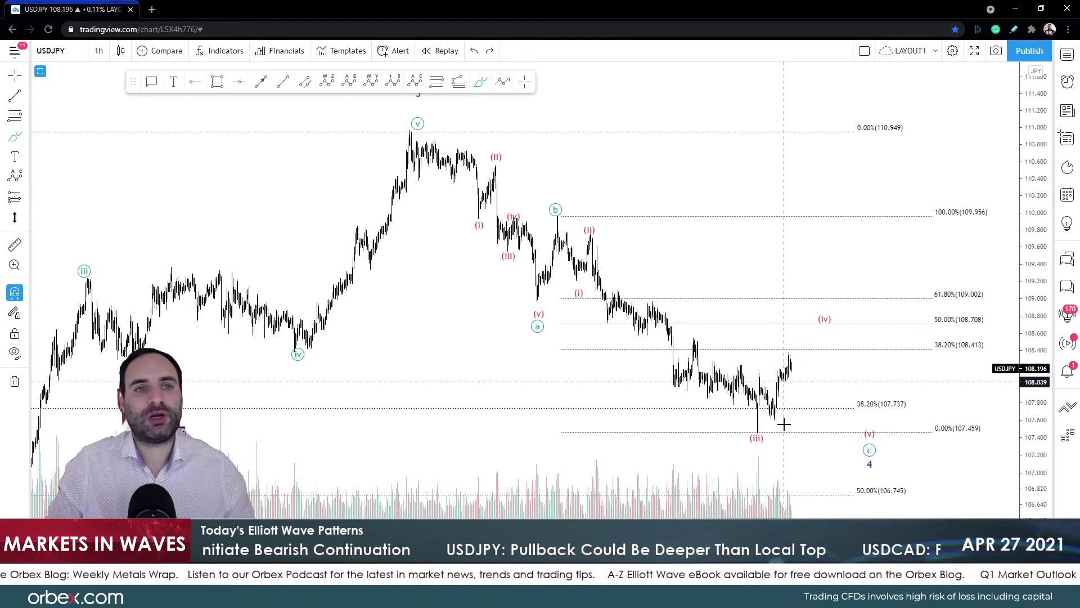
Step: Restore the indicator panes and brush rising lines over the recent highs in the upper and lower indicators
click(526, 84)
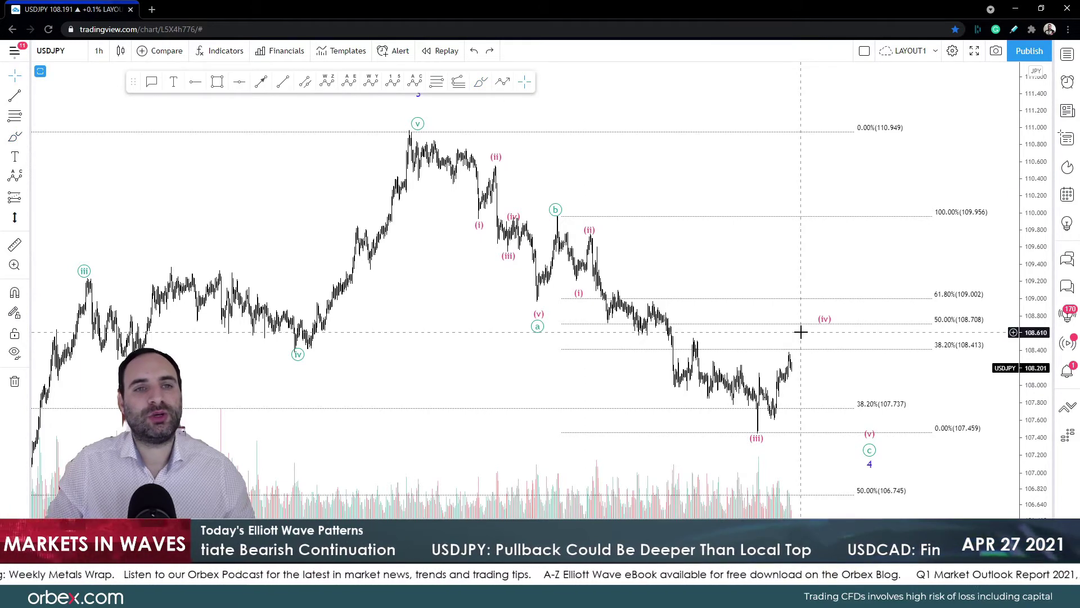
double_click(619, 136)
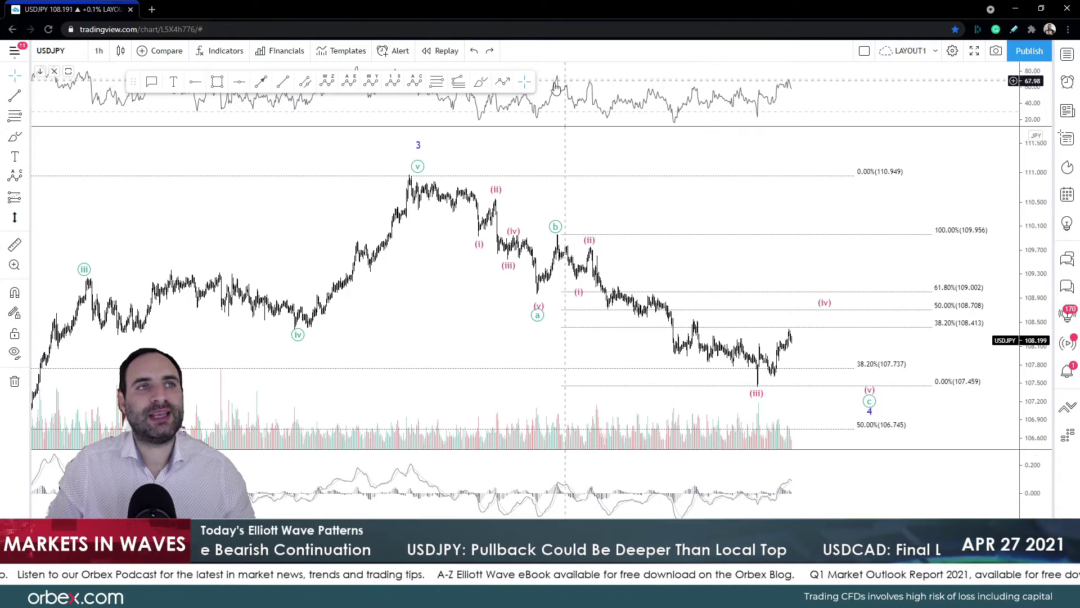
click(481, 83)
drag(693, 89, 802, 79)
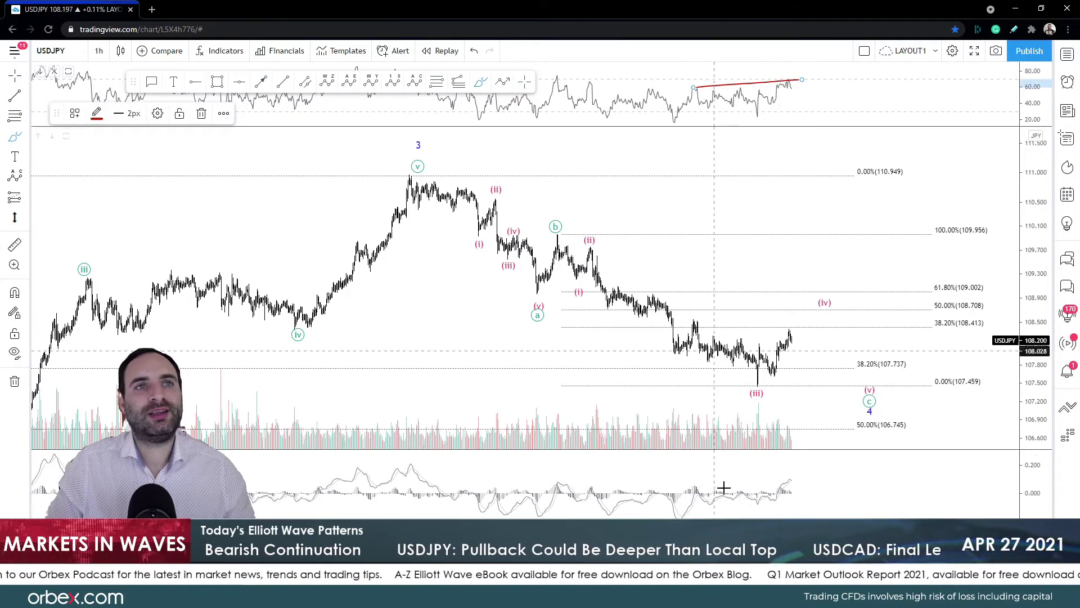
drag(696, 490, 792, 481)
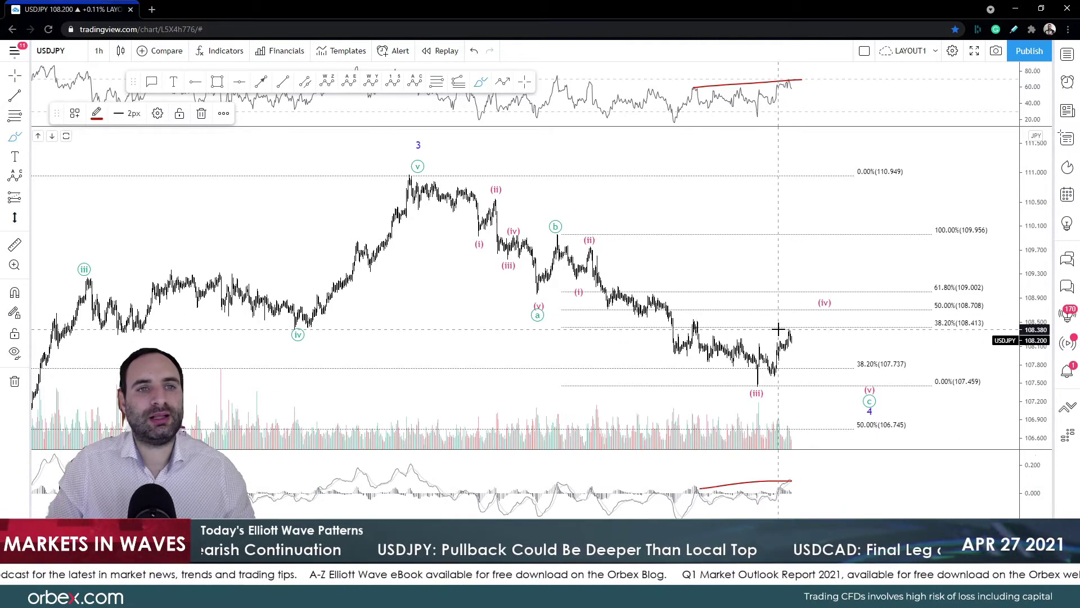
Step: Brush a rise from the current high through (iv) and a rebound curve in the lower indicator, and undo all the sketches
drag(799, 326, 833, 288)
drag(782, 475, 811, 460)
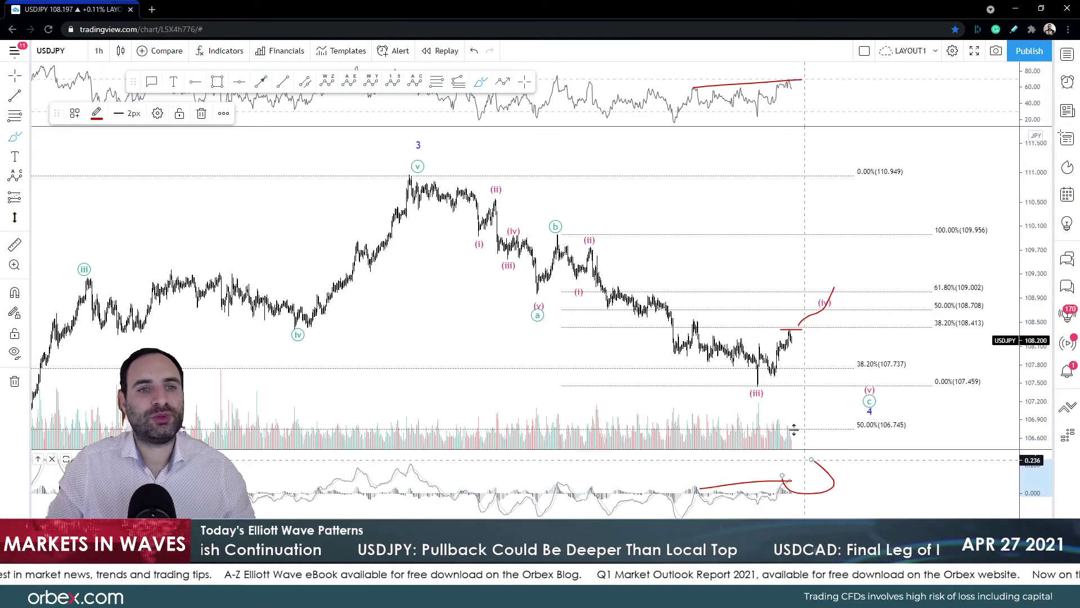
key(ctrl+z)
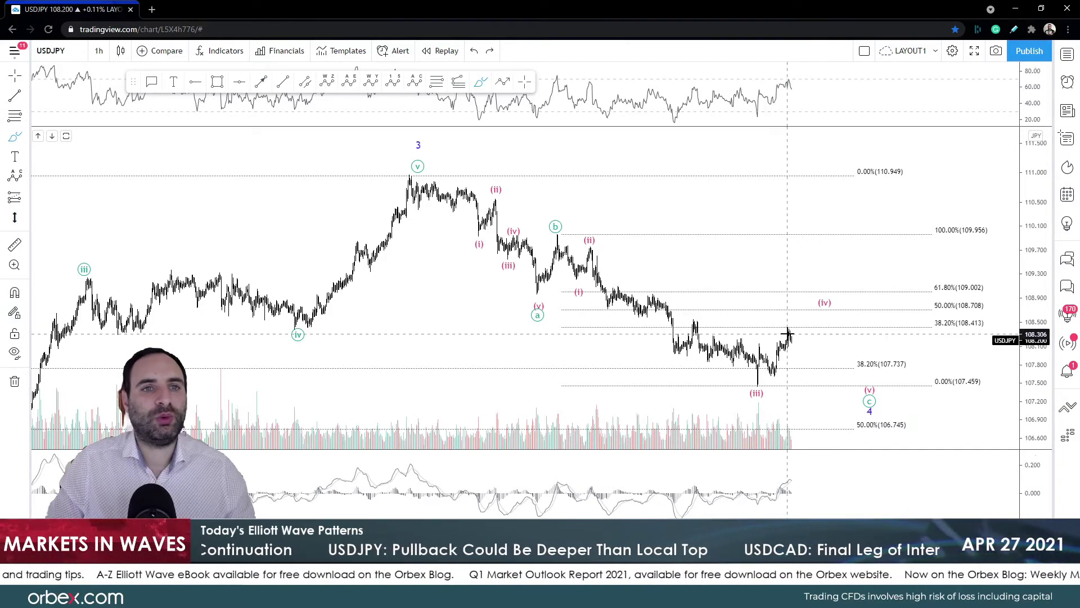
Step: Brush a decline from the current high to (v), circle the wave 4 target, mark the 50.00% level, and undo the strokes
mouse_move(787, 333)
mouse_down()
mouse_move(845, 400)
mouse_move(858, 410)
mouse_move(874, 401)
mouse_move(828, 393)
mouse_move(865, 425)
mouse_up()
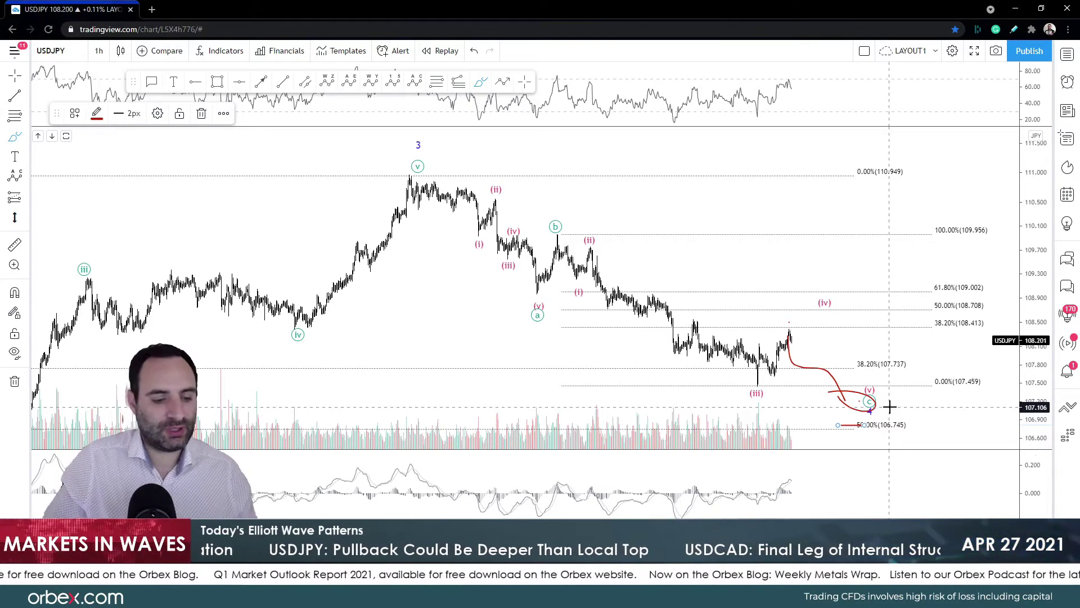
key(ctrl+z)
key(ctrl+z)
key(ctrl+z)
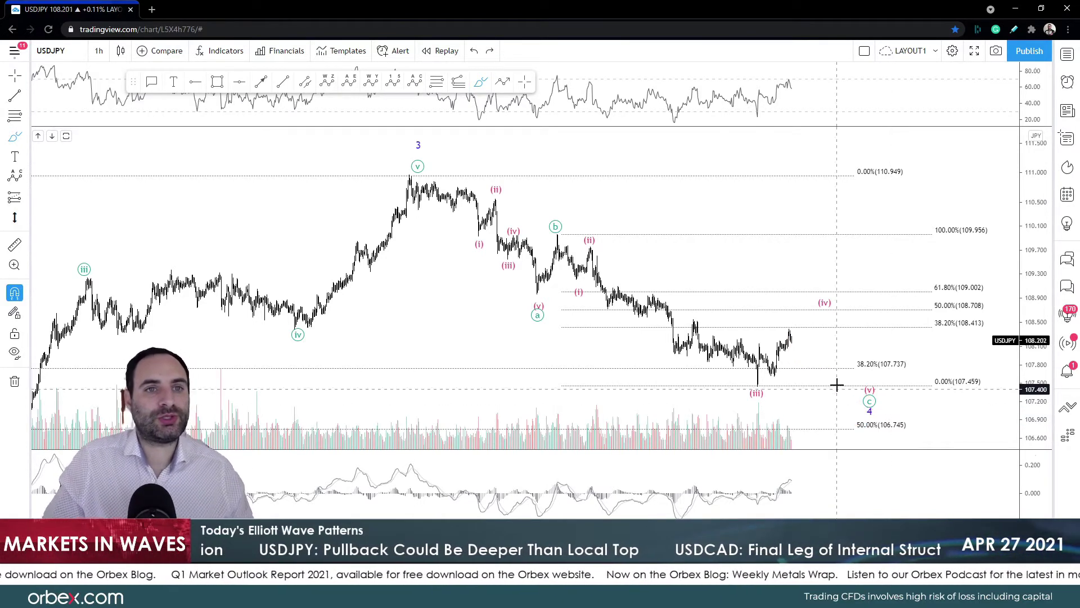
Step: Place a trend-based Fib extension with points at about 110.955, 108.985 and 109.970, and open its settings
key(alt+f)
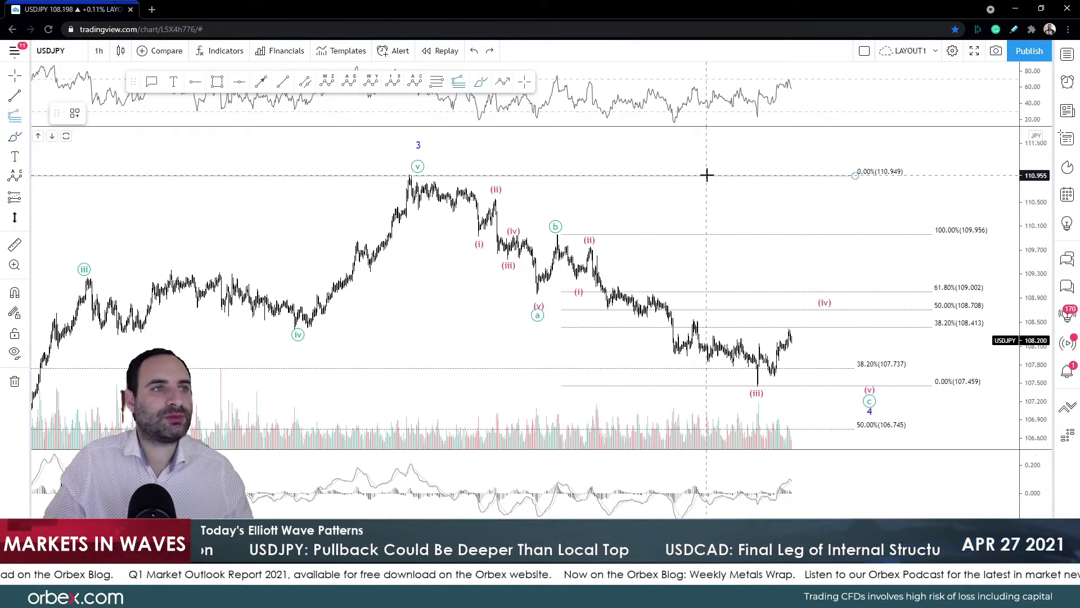
click(706, 175)
click(758, 292)
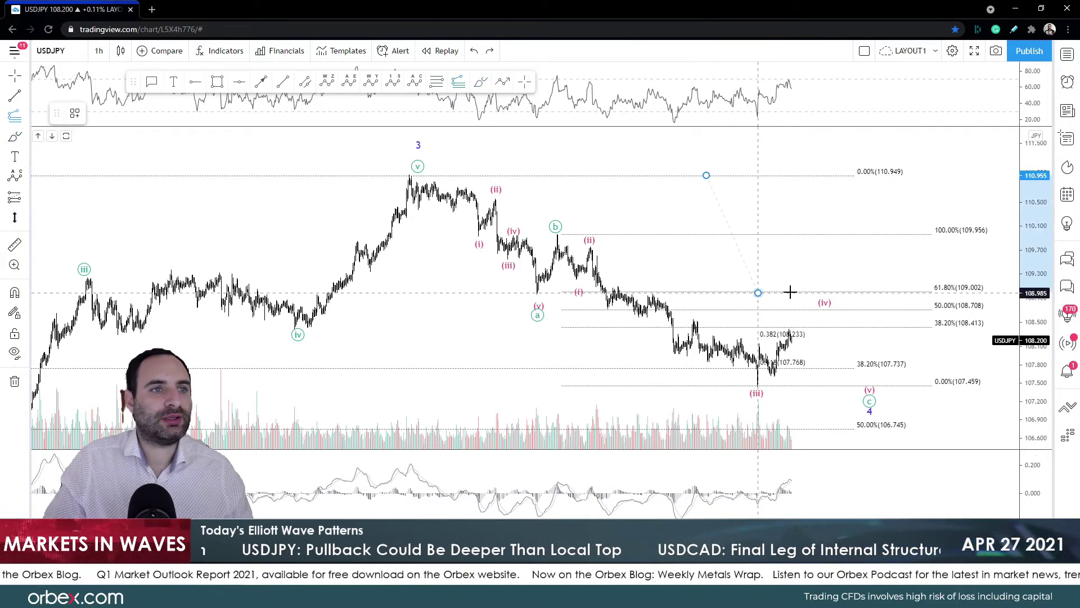
double_click(824, 234)
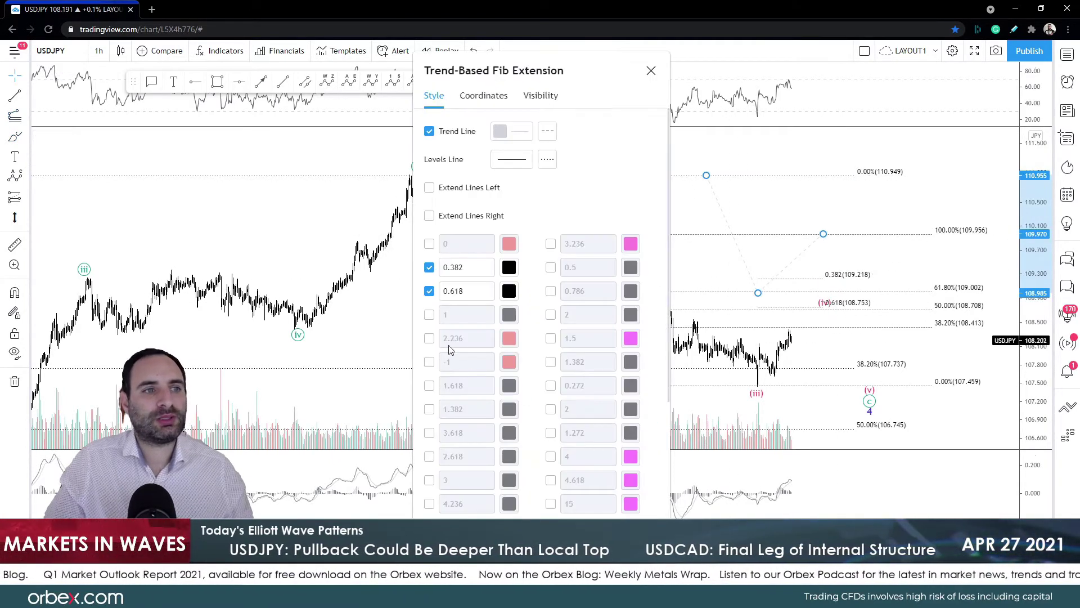
Step: Enable the extension's 1, 1.382 and 1.618 levels and disable its 0.382 and 0.618 levels
click(430, 387)
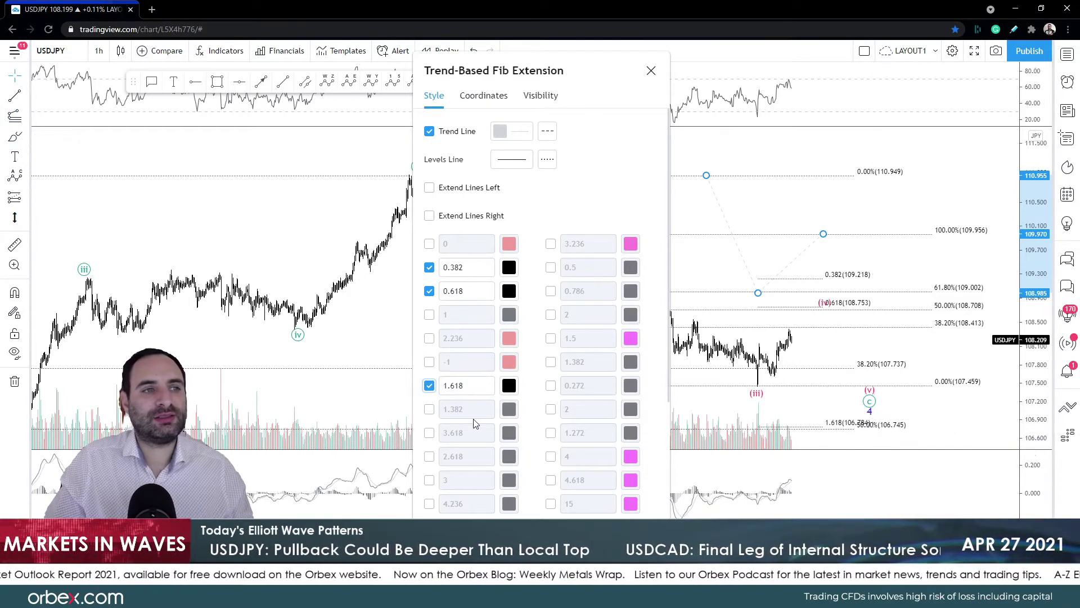
click(429, 315)
click(429, 291)
click(429, 267)
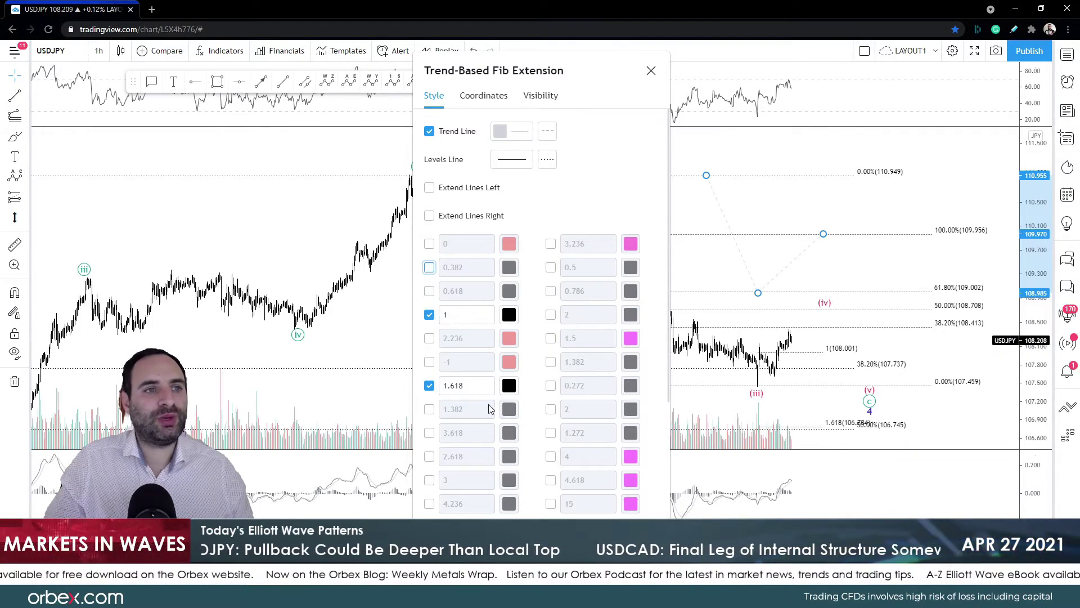
click(551, 362)
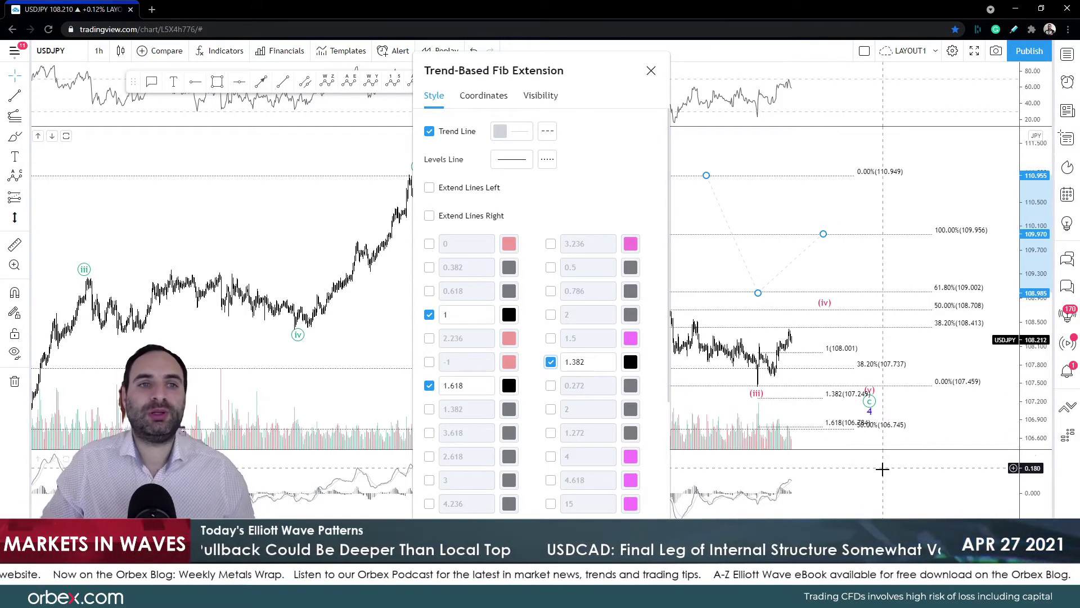
Step: Turn off the extension's 1.382 and 1.618 levels and close its settings
click(551, 362)
click(429, 386)
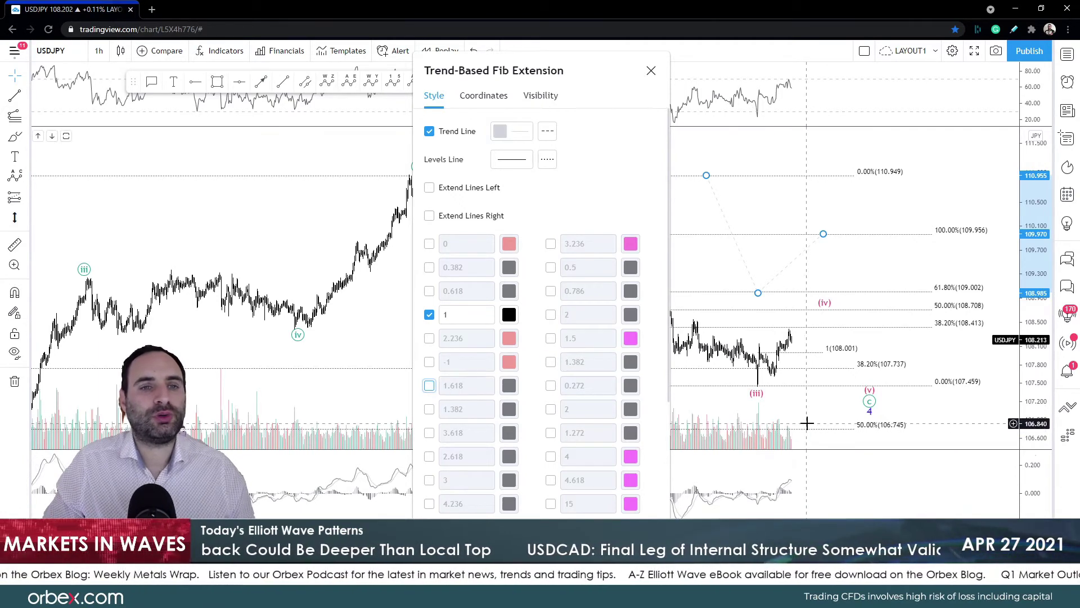
key(Escape)
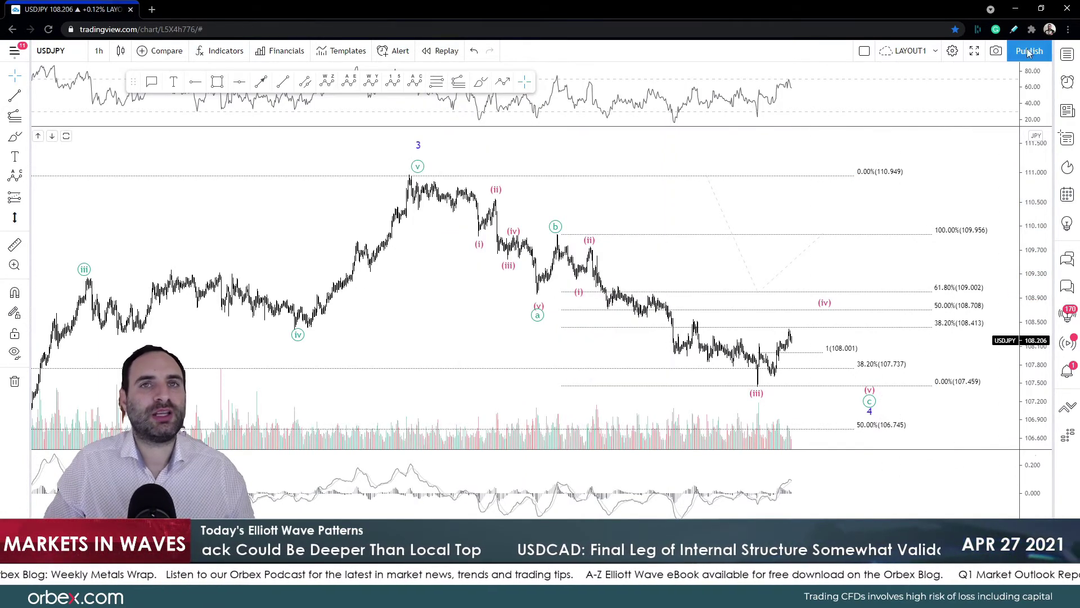
Step: Switch the chart to USDCAD from the watchlist, hide the list, and show more of the price history
click(1067, 54)
key(Down)
key(Down)
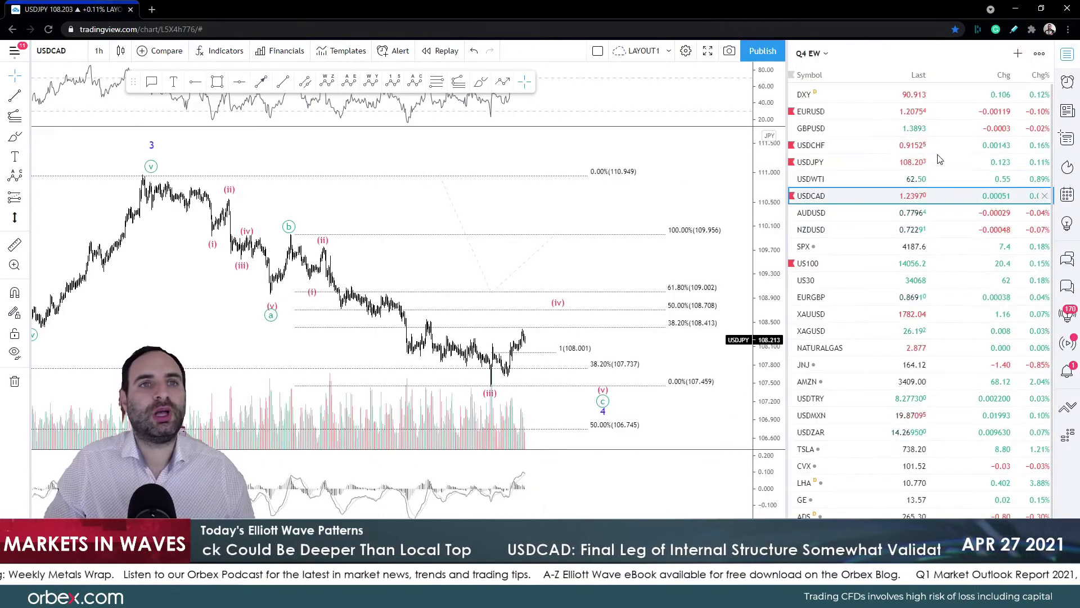
click(1068, 55)
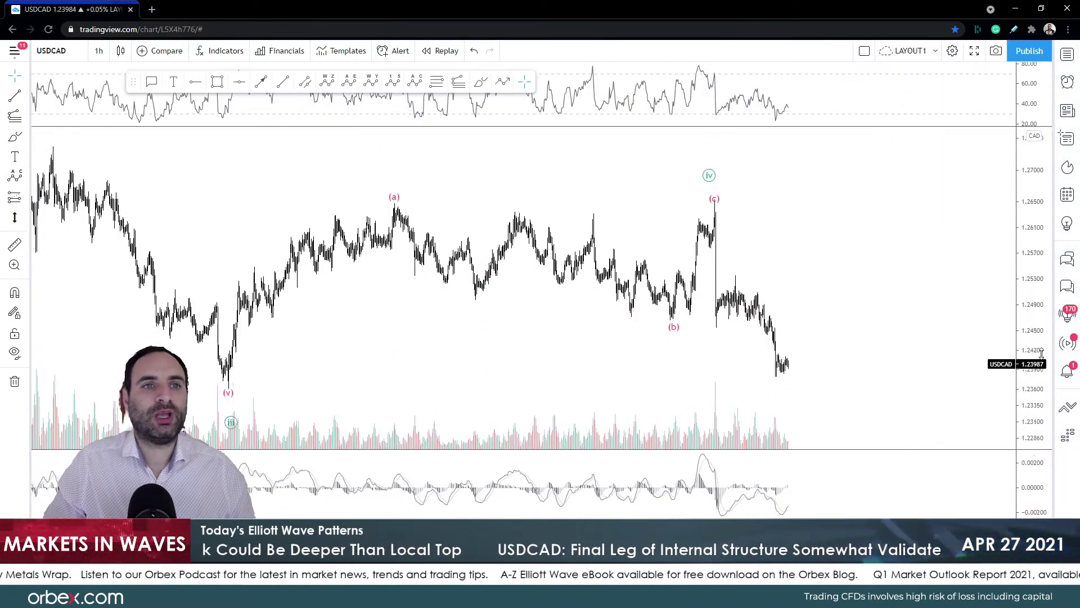
scroll(789, 288, down, 4)
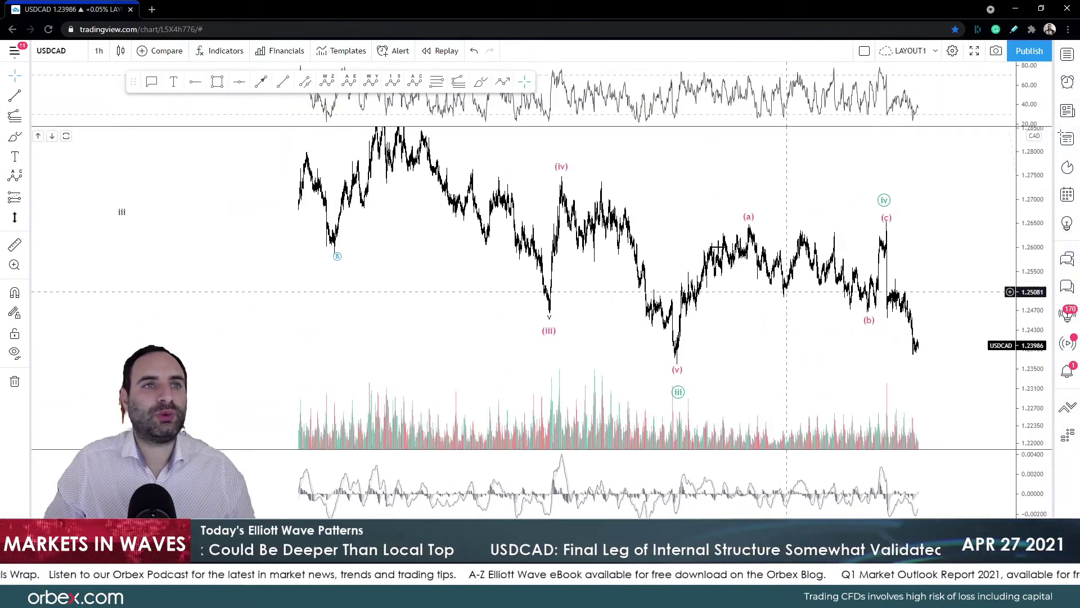
Step: Brush the (a)-(b)-(c) correction from the (v) low, circle (c), and sketch a stepped decline from it below the current price
click(480, 83)
mouse_move(659, 332)
mouse_down()
mouse_move(844, 293)
mouse_move(866, 228)
mouse_move(908, 214)
mouse_up()
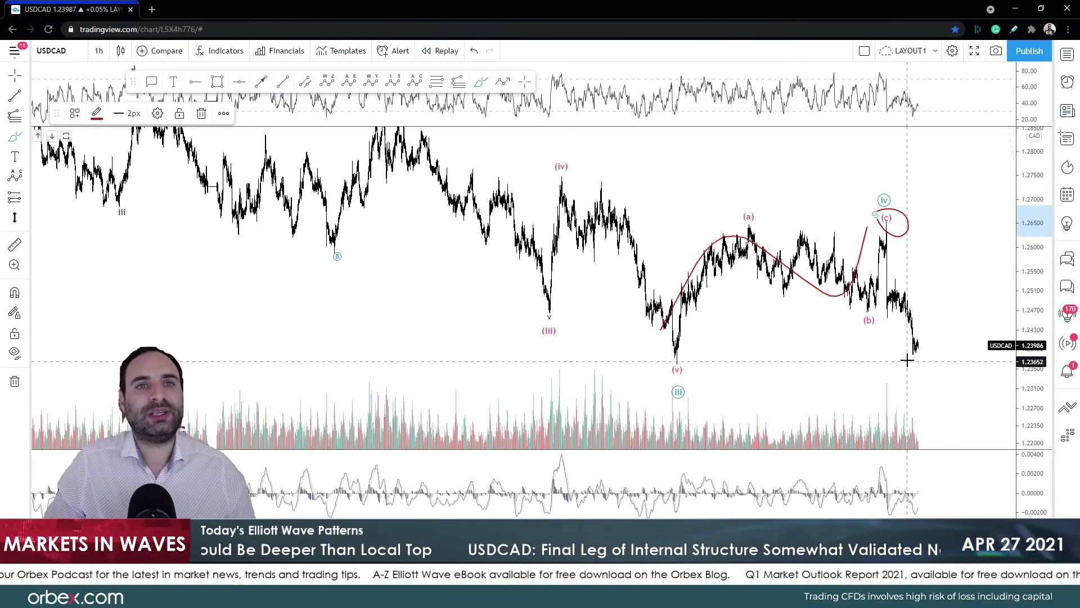
mouse_move(887, 225)
mouse_down()
mouse_move(890, 309)
mouse_move(911, 366)
mouse_move(944, 379)
mouse_move(980, 456)
mouse_up()
Step: Circle the recent swings in the lower and upper indicators, and undo these marks and the projected decline below the current price
click(524, 82)
drag(788, 191, 617, 193)
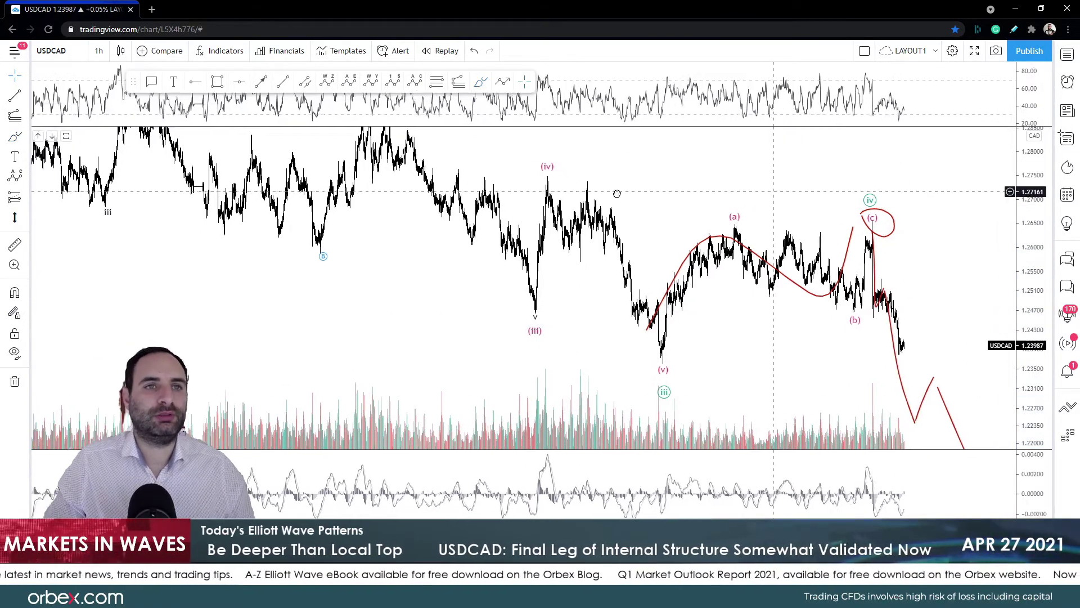
click(481, 81)
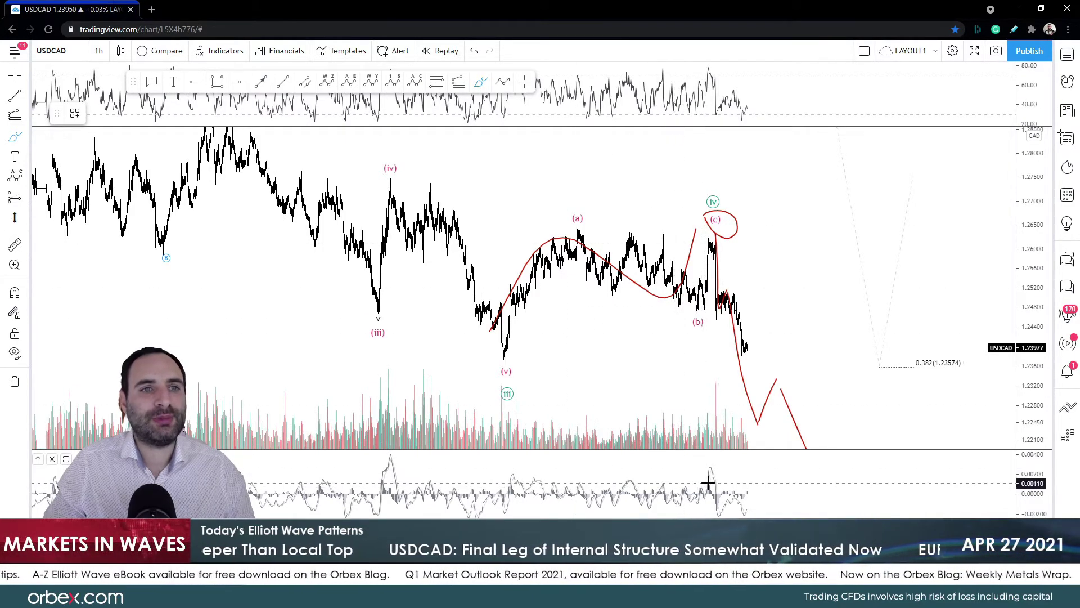
drag(715, 509, 703, 503)
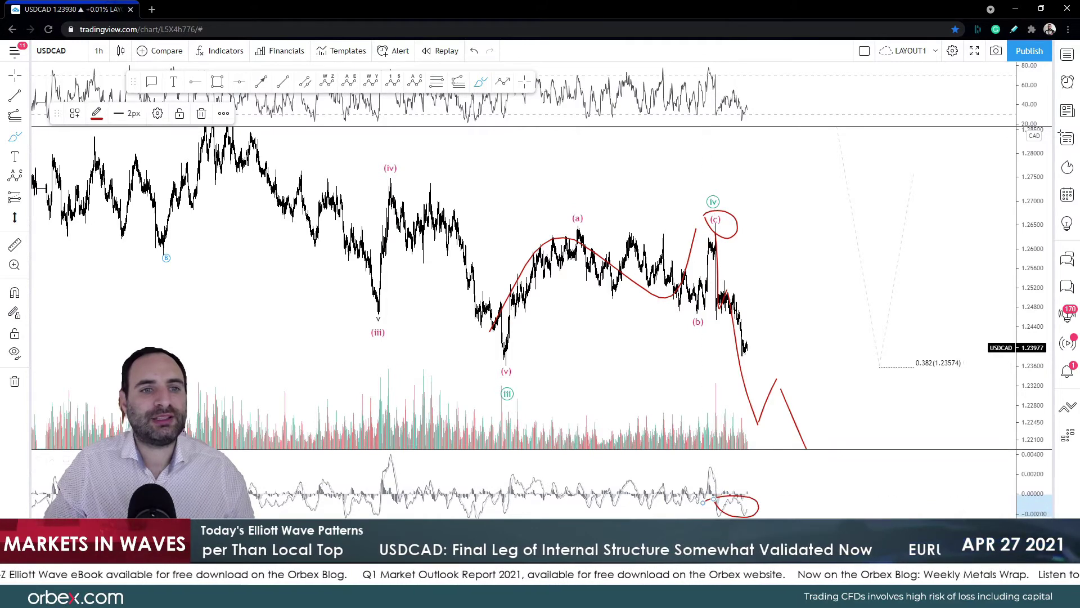
mouse_move(702, 104)
mouse_down()
mouse_move(755, 96)
mouse_move(706, 101)
mouse_up()
key(ctrl+z)
key(ctrl+z)
key(ctrl+z)
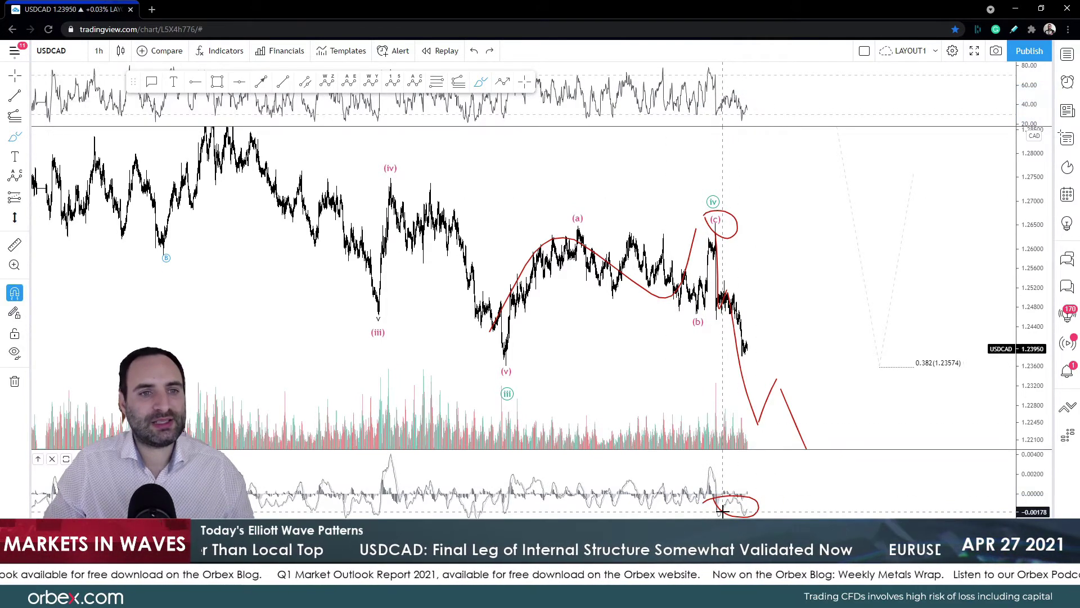
key(ctrl+z)
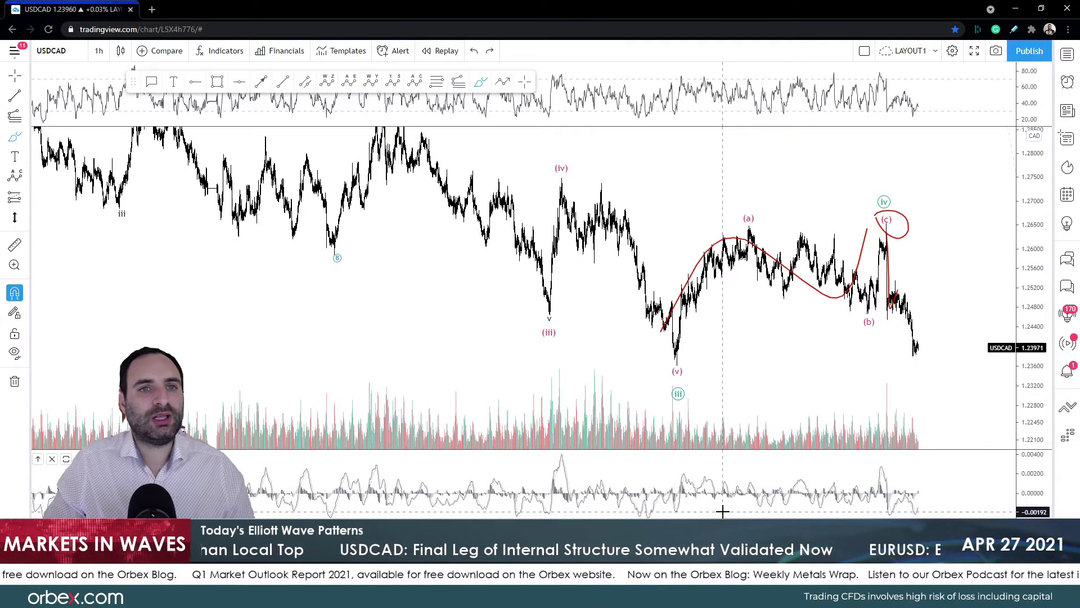
Step: Undo the remaining brush marks on the USDCAD (a)-(b)-(c) correction, and maximize the price pane with the projected levels in view
key(ctrl+z)
key(Escape)
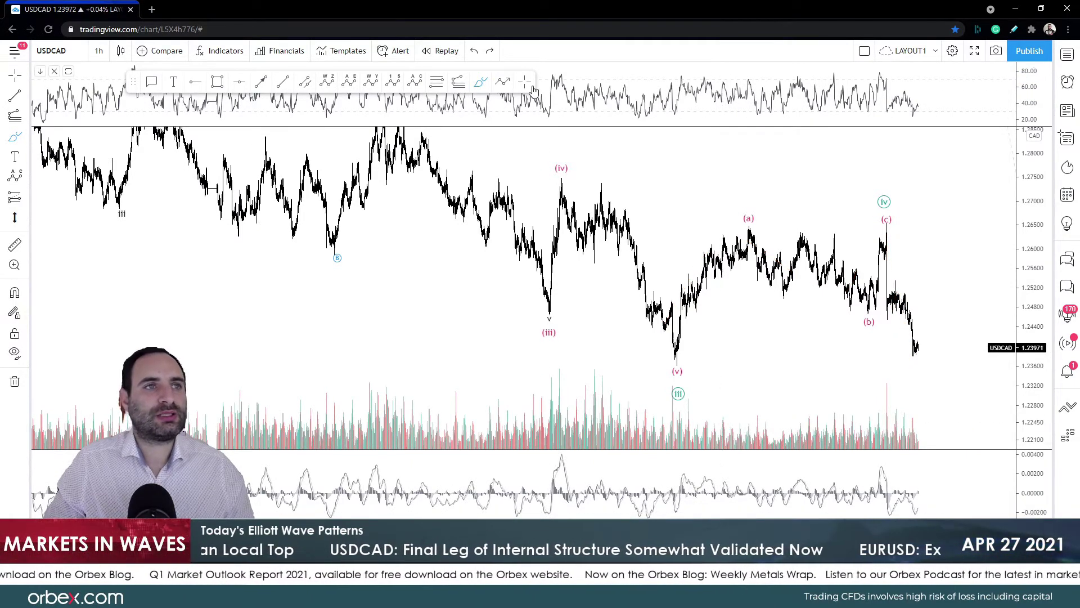
double_click(665, 195)
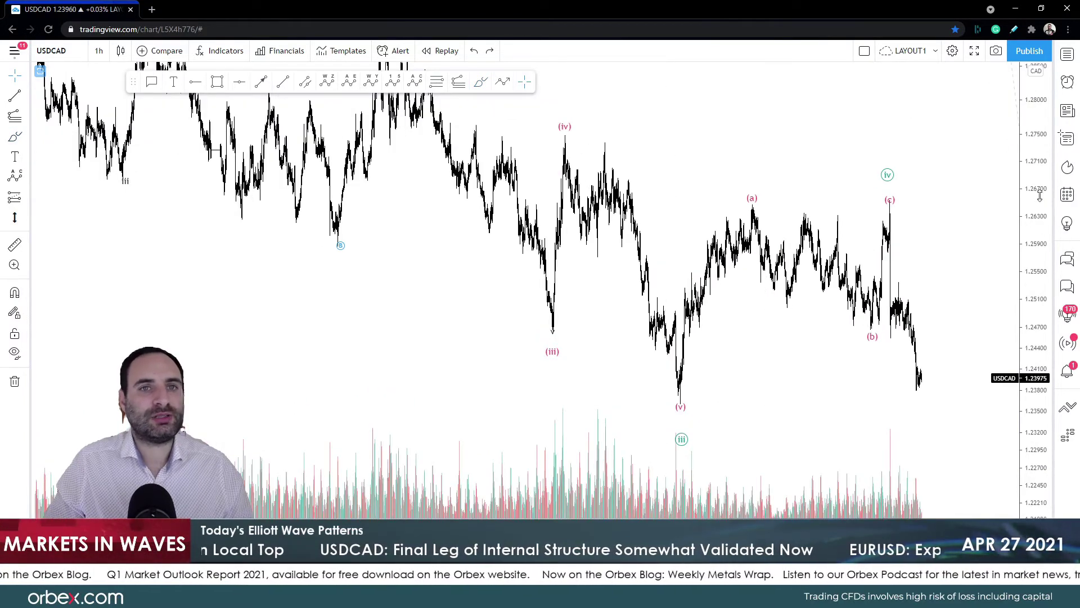
drag(902, 260, 700, 238)
Step: Brush underlines at the 0.382 and 0.618 levels, trace the dashed projection legs, circle the 3 label, and undo all these strokes
click(481, 82)
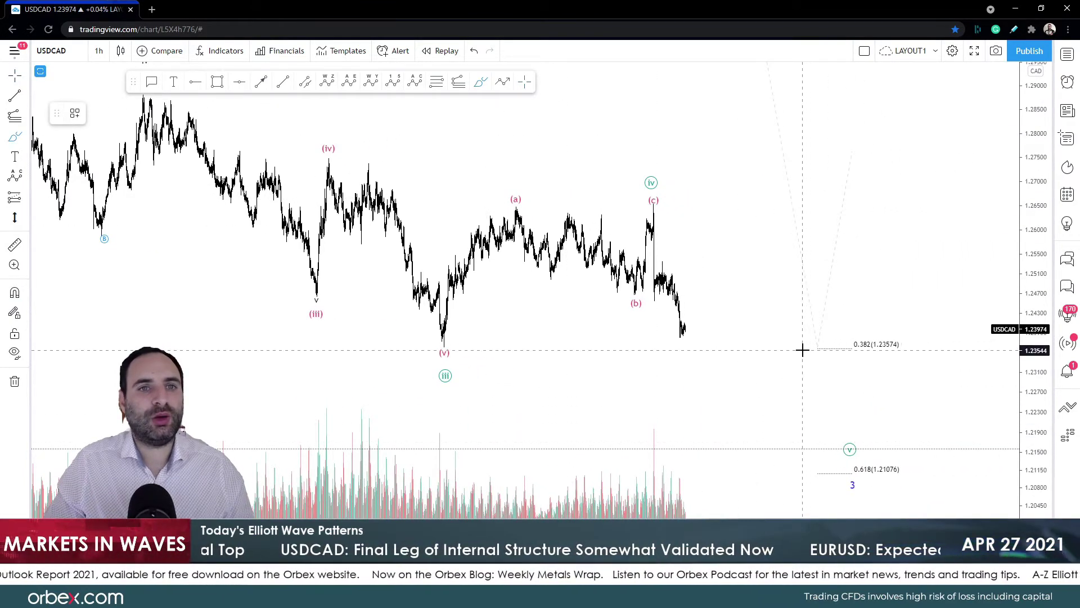
drag(802, 350, 829, 349)
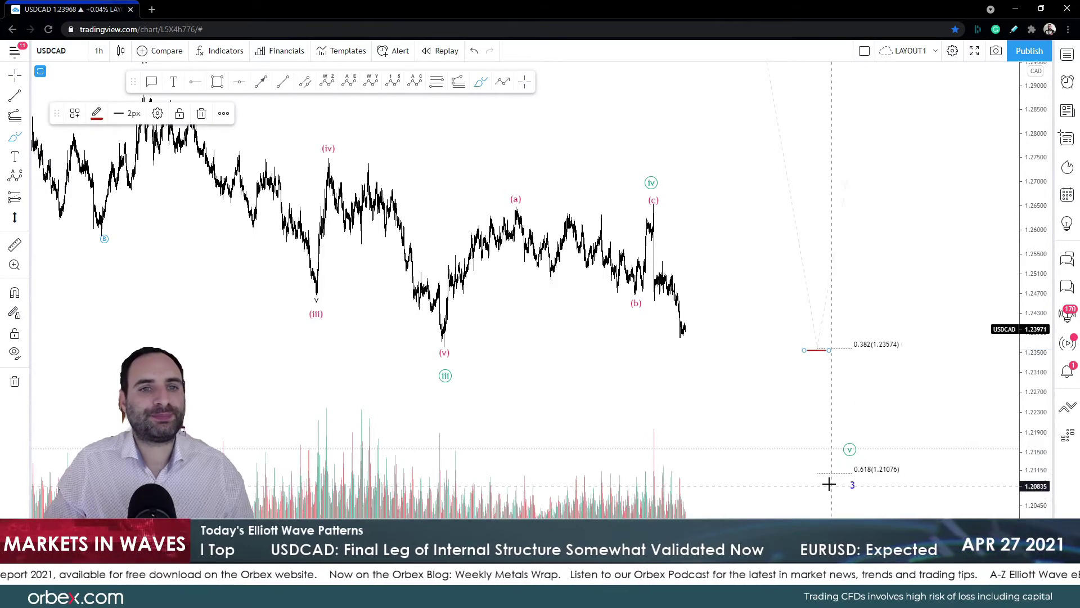
drag(845, 473, 846, 473)
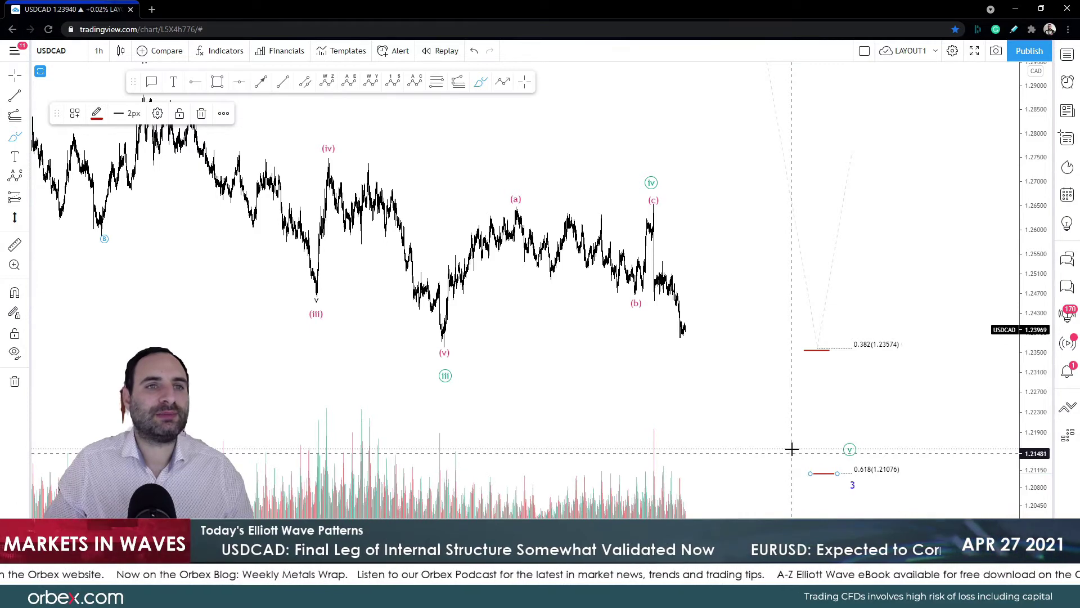
drag(774, 100, 796, 195)
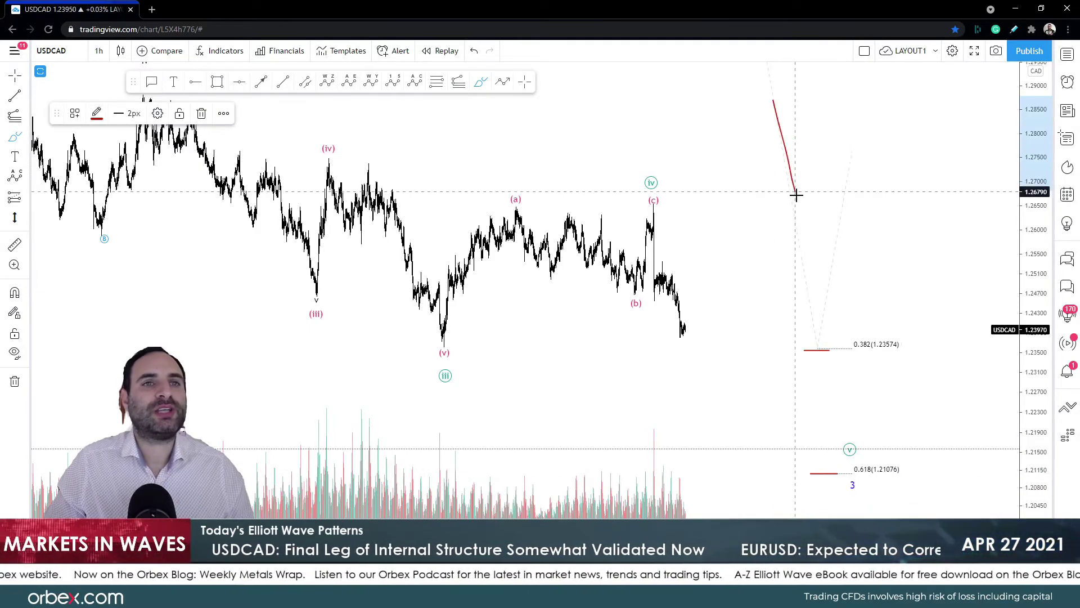
drag(821, 350, 861, 180)
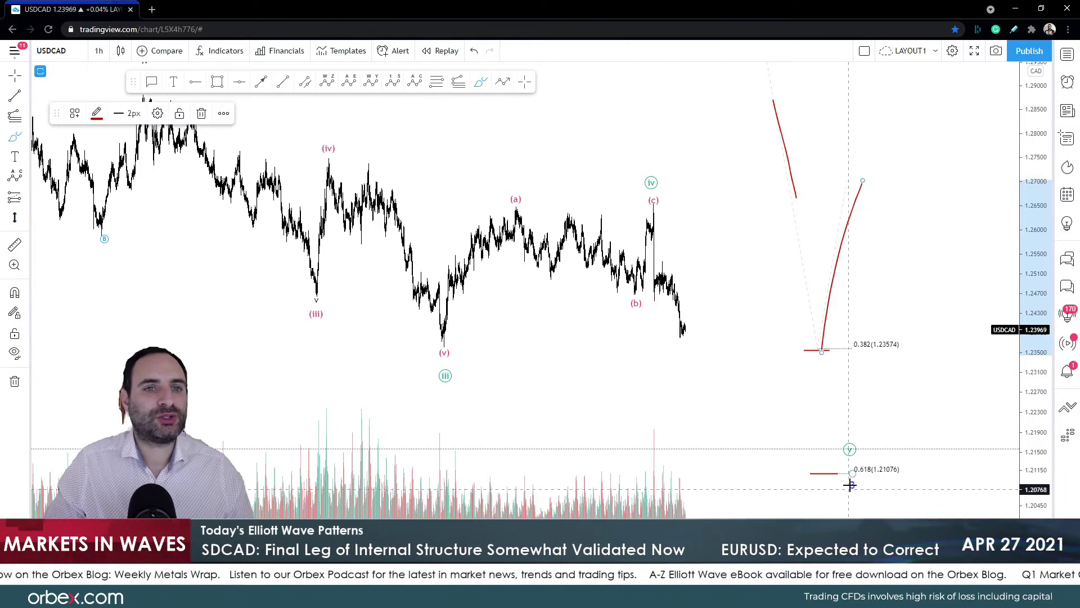
mouse_move(850, 485)
mouse_down()
mouse_move(871, 485)
mouse_move(833, 490)
mouse_up()
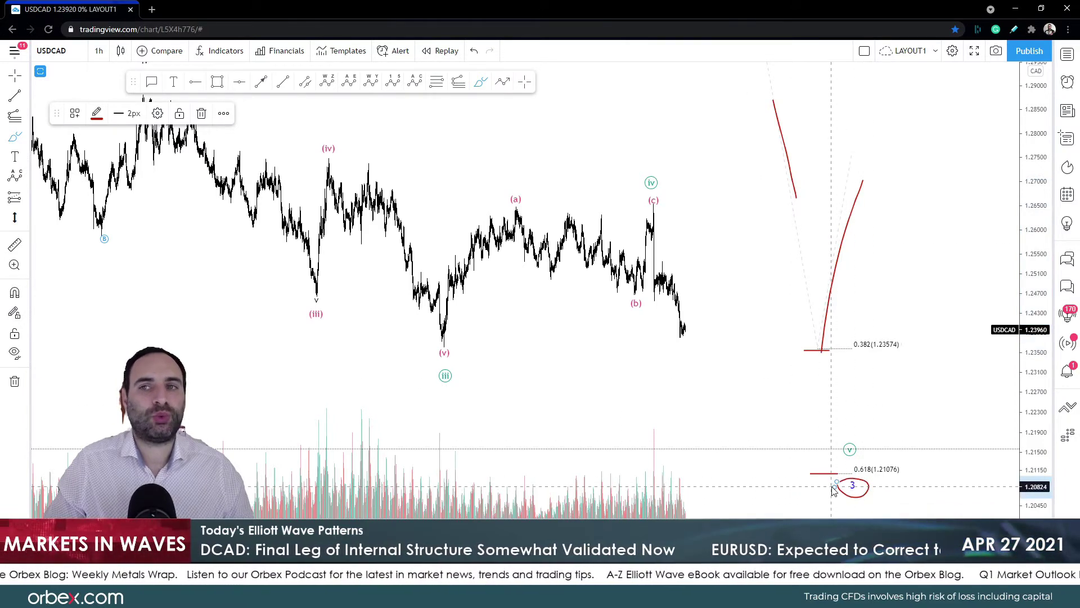
click(795, 349)
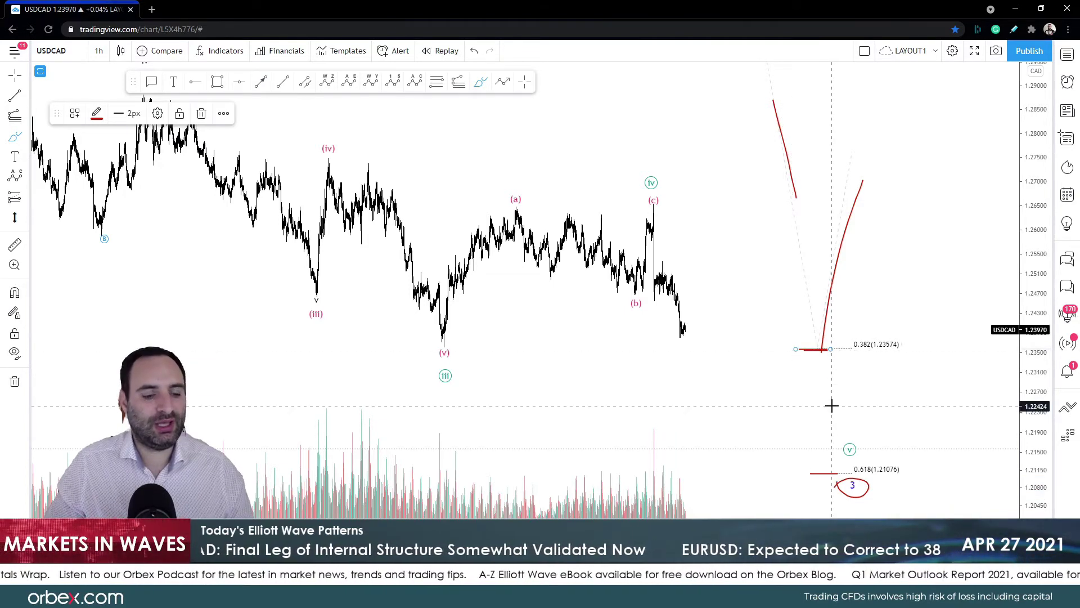
key(ctrl+z)
key(ctrl+z)
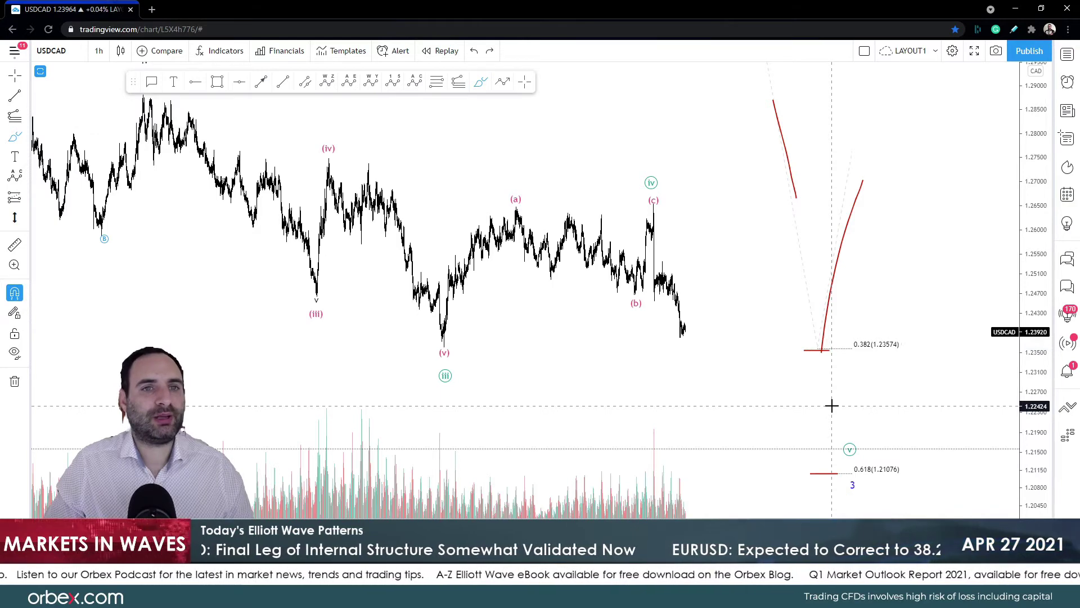
key(ctrl+z)
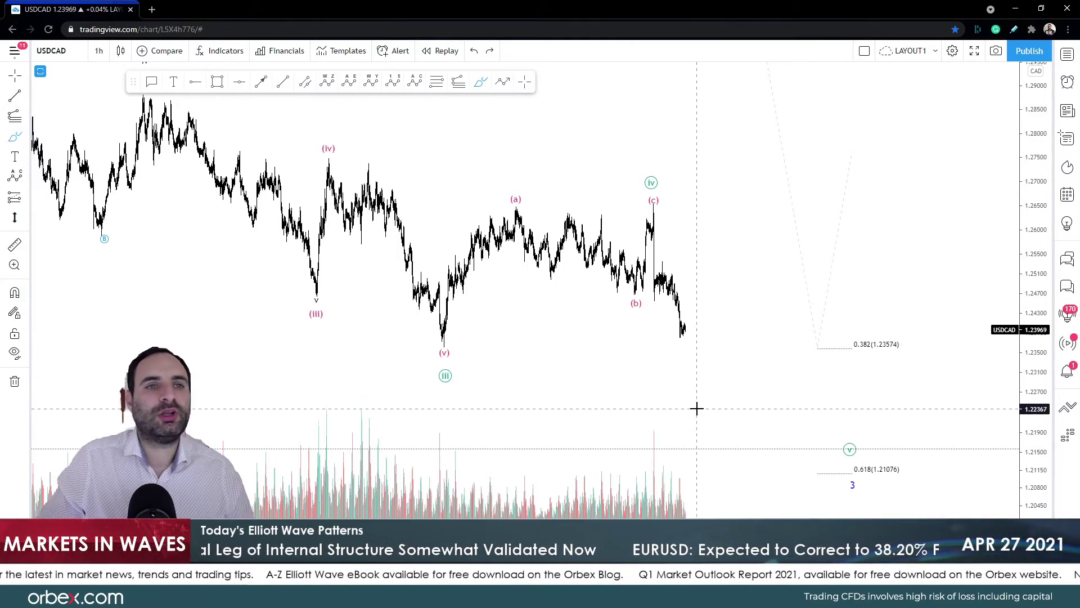
Step: Sketch a stepped rise with its middle leg circled, then a base line with a rebound beside the current price, undoing both sketches
mouse_move(698, 405)
mouse_down()
mouse_move(748, 349)
mouse_move(791, 234)
mouse_move(832, 197)
mouse_move(856, 139)
mouse_up()
mouse_move(741, 182)
mouse_down()
mouse_move(820, 185)
mouse_move(742, 168)
mouse_up()
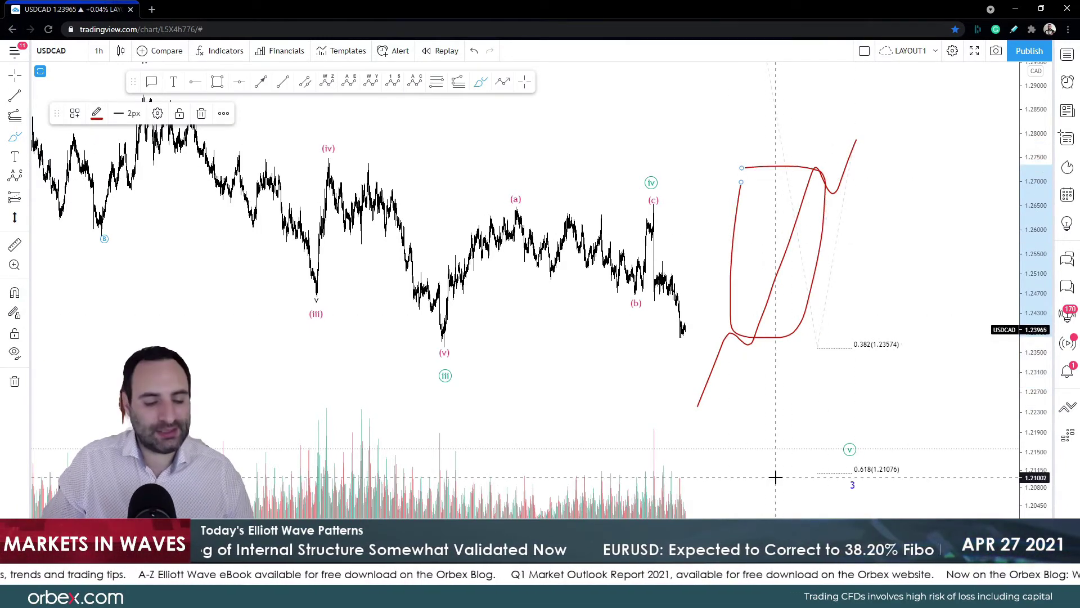
key(ctrl+z)
key(ctrl+z)
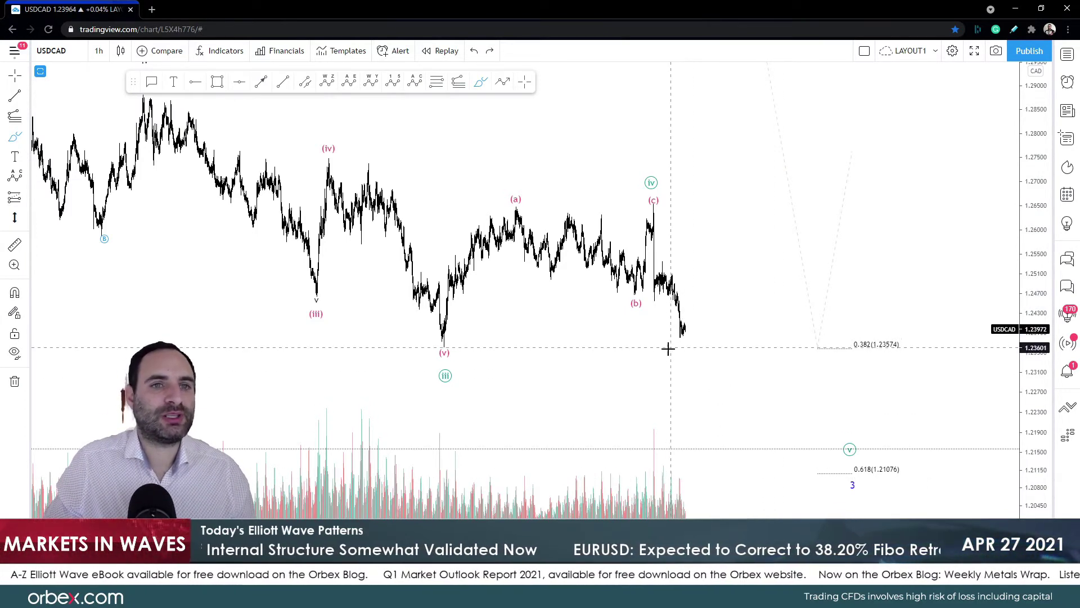
mouse_move(670, 349)
mouse_down()
mouse_move(726, 349)
mouse_move(739, 211)
mouse_move(717, 233)
mouse_up()
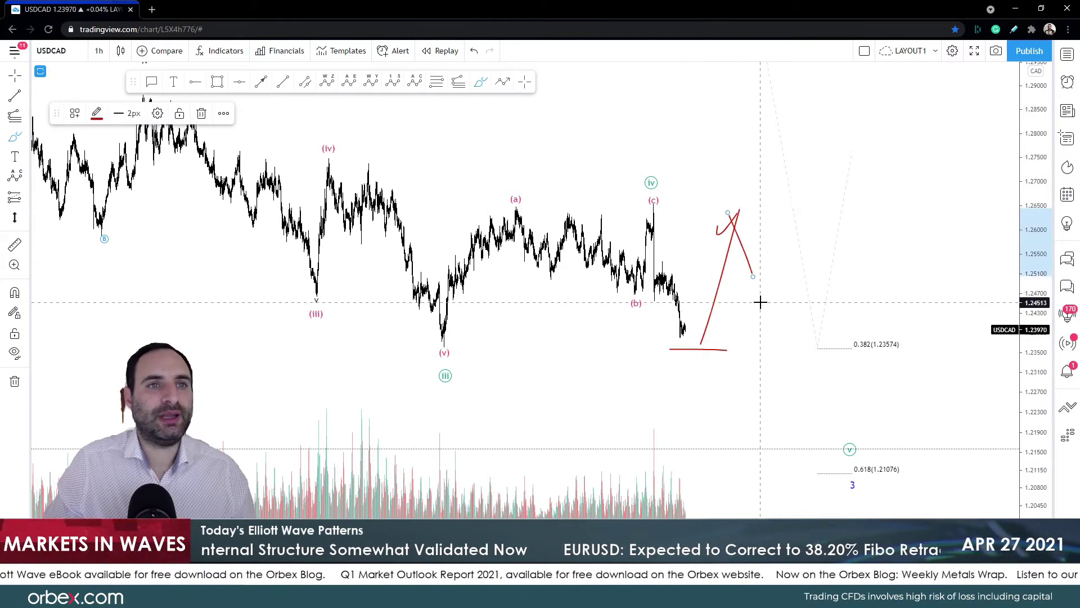
key(ctrl+z)
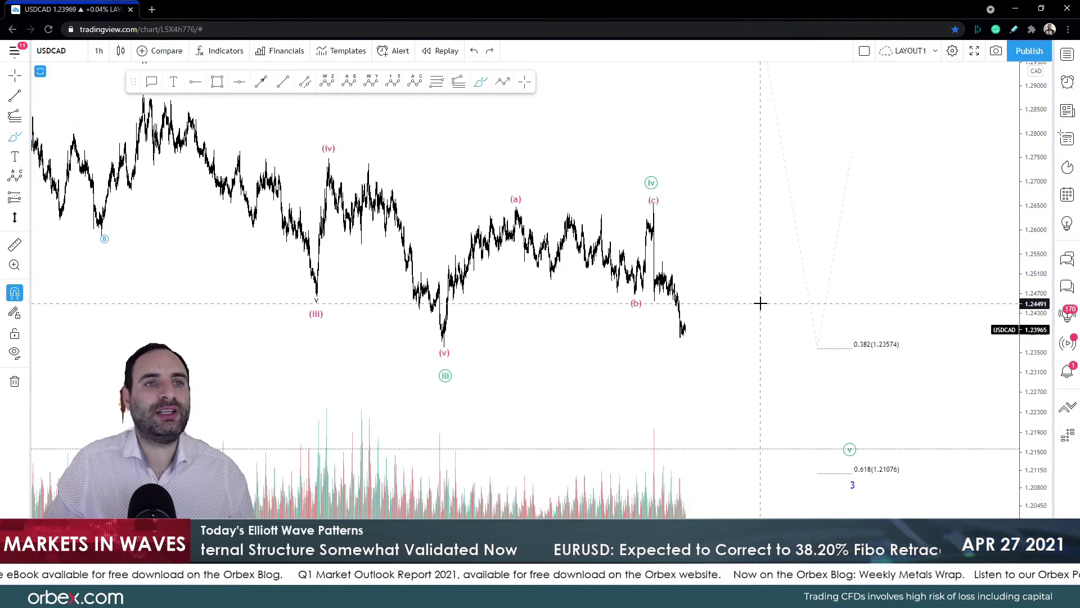
Step: Leave the brush, switch the chart to US100 from the watchlist, and hide the list
click(525, 82)
double_click(686, 135)
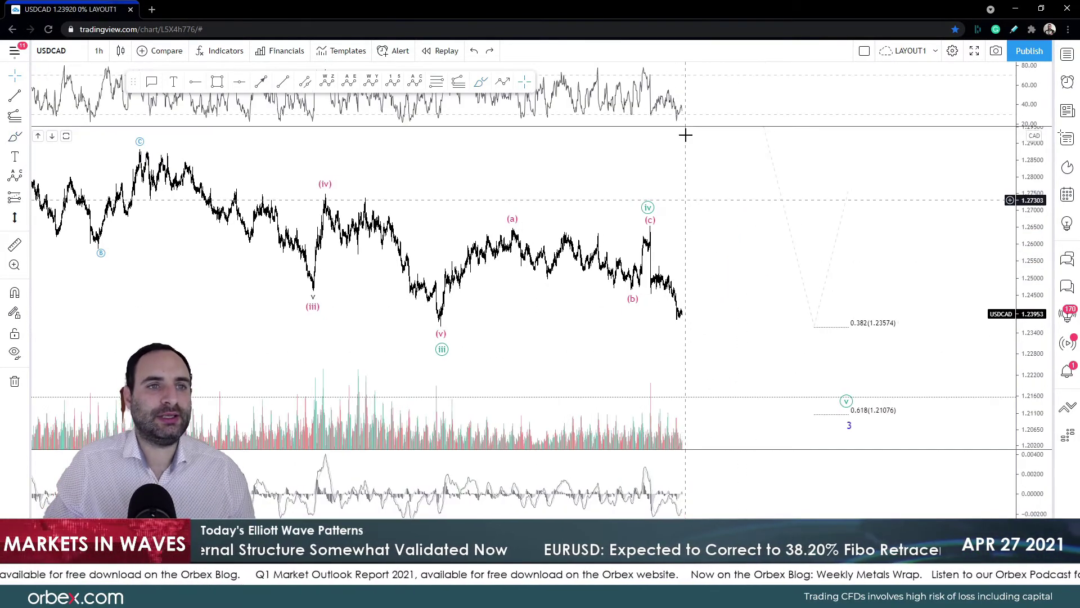
double_click(702, 204)
click(1066, 56)
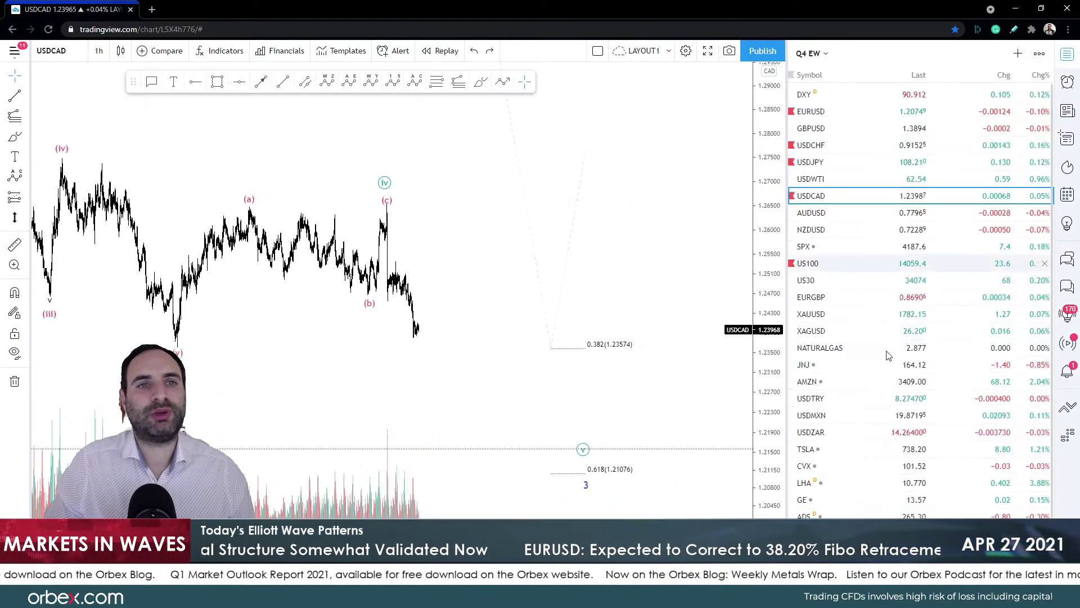
click(842, 265)
click(1068, 56)
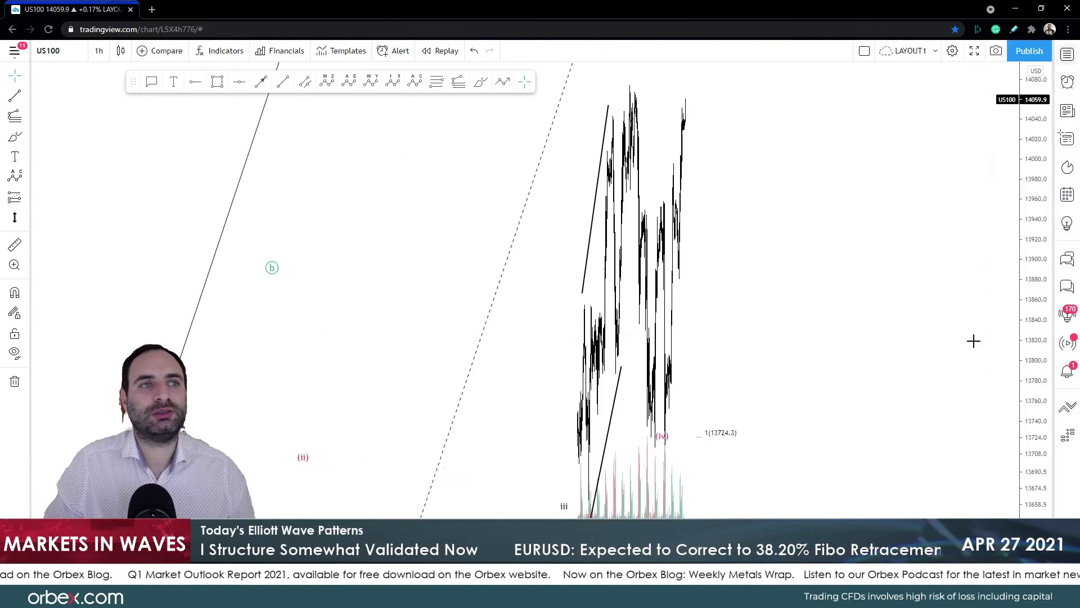
Step: Rescale and reposition the US100 chart to examine the waves from the 3 label to the projected (5) targets
drag(1039, 273, 1039, 386)
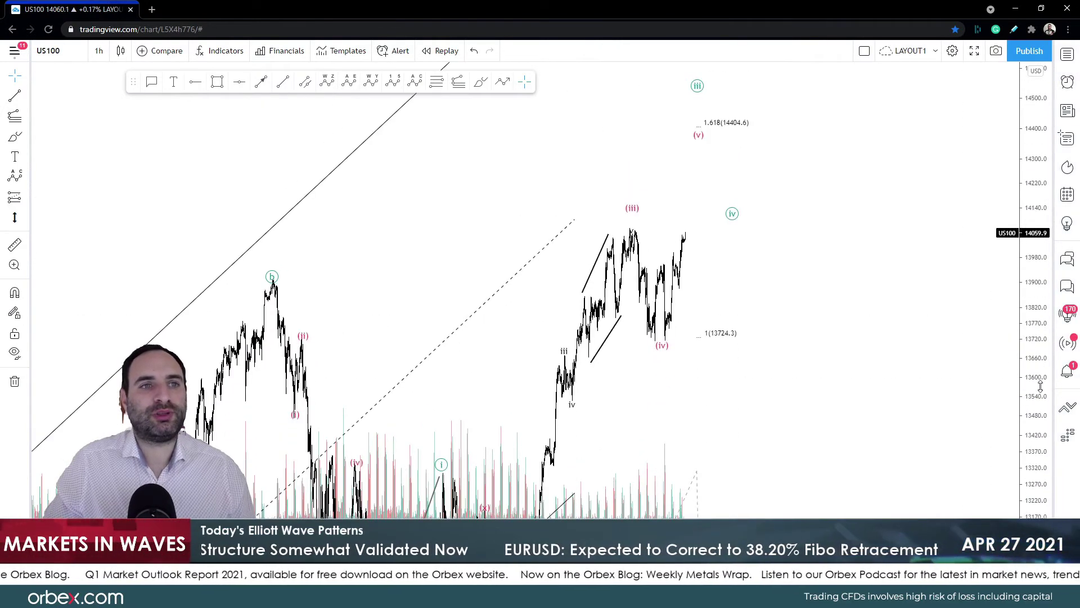
drag(1039, 319, 1036, 411)
drag(861, 407, 862, 396)
drag(1025, 229, 1014, 383)
drag(851, 373, 888, 384)
drag(1026, 385, 1021, 337)
drag(871, 415, 923, 393)
scroll(921, 395, up, 1)
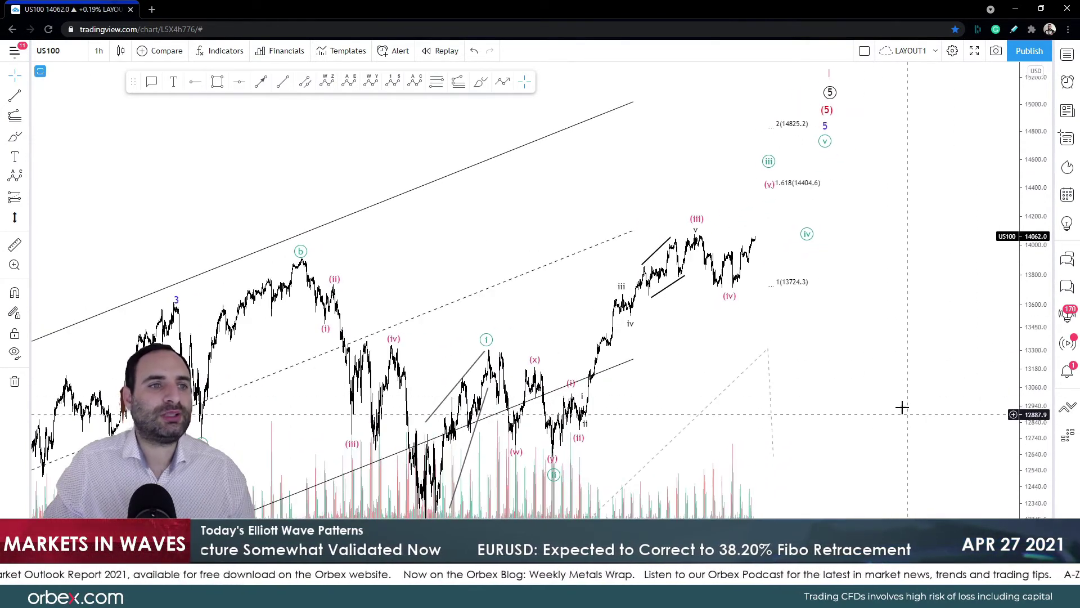
mouse_move(535, 437)
mouse_down()
mouse_move(568, 436)
mouse_move(553, 431)
mouse_up()
Step: Brush marks around the two short trendlines before wave (iii), sketch a rise to the 2(14825.2) level, and undo the rise
click(482, 85)
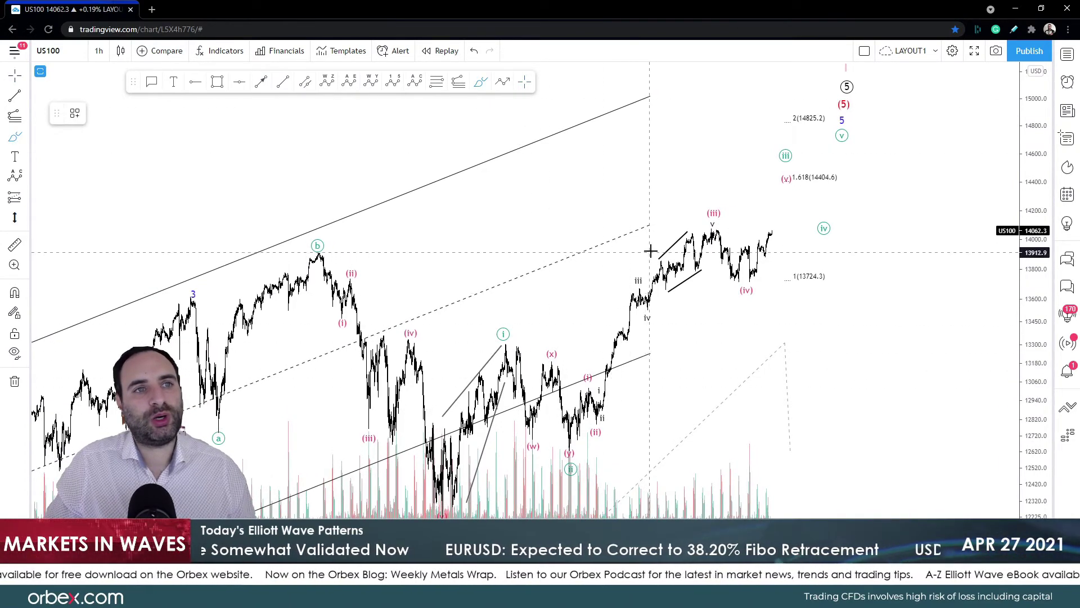
drag(689, 222, 666, 238)
mouse_move(657, 231)
mouse_down()
mouse_move(655, 243)
mouse_move(682, 245)
mouse_up()
mouse_move(670, 293)
mouse_down()
mouse_move(735, 299)
mouse_move(735, 289)
mouse_move(678, 300)
mouse_up()
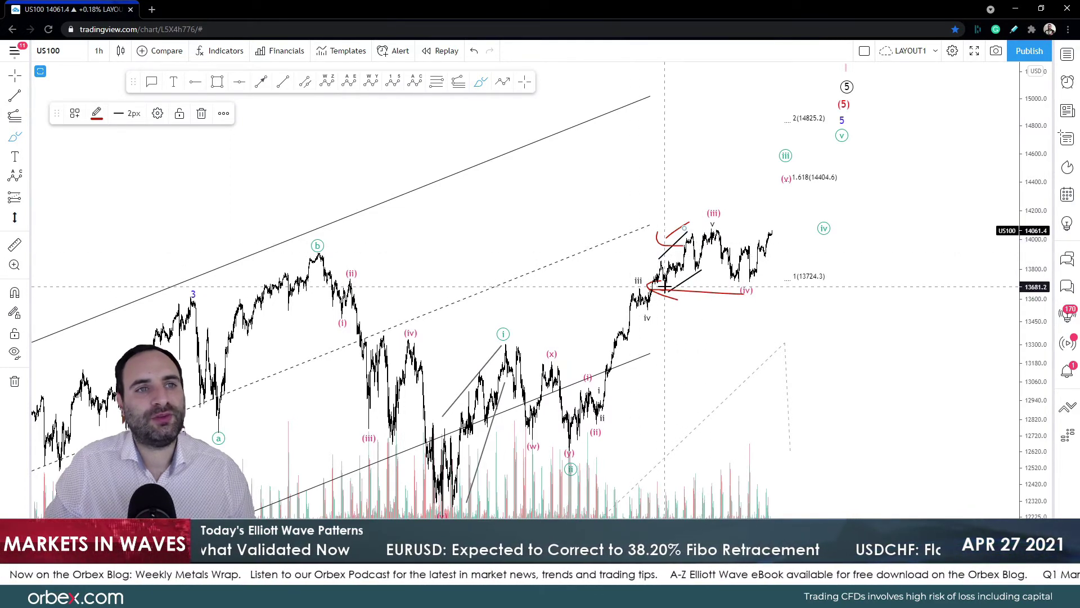
drag(665, 287, 798, 123)
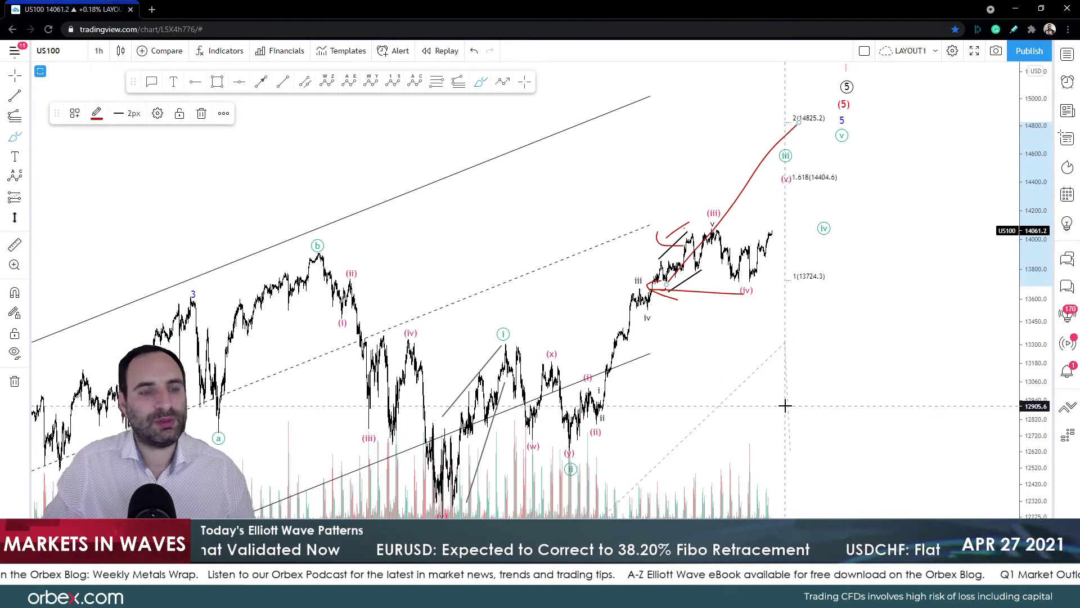
key(ctrl+z)
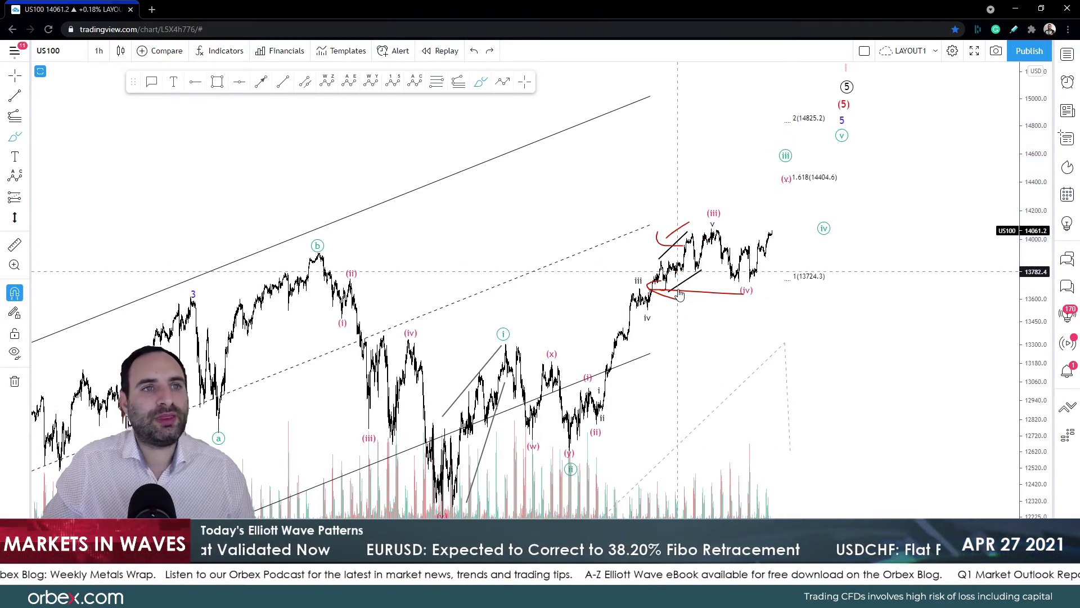
Step: Undo the marks around the trendlines, trace the rise from (ii) through iii and iv with both trendlines, and undo that sketch
mouse_move(679, 247)
mouse_down()
mouse_move(726, 236)
mouse_move(653, 281)
mouse_move(645, 244)
mouse_up()
key(ctrl+z)
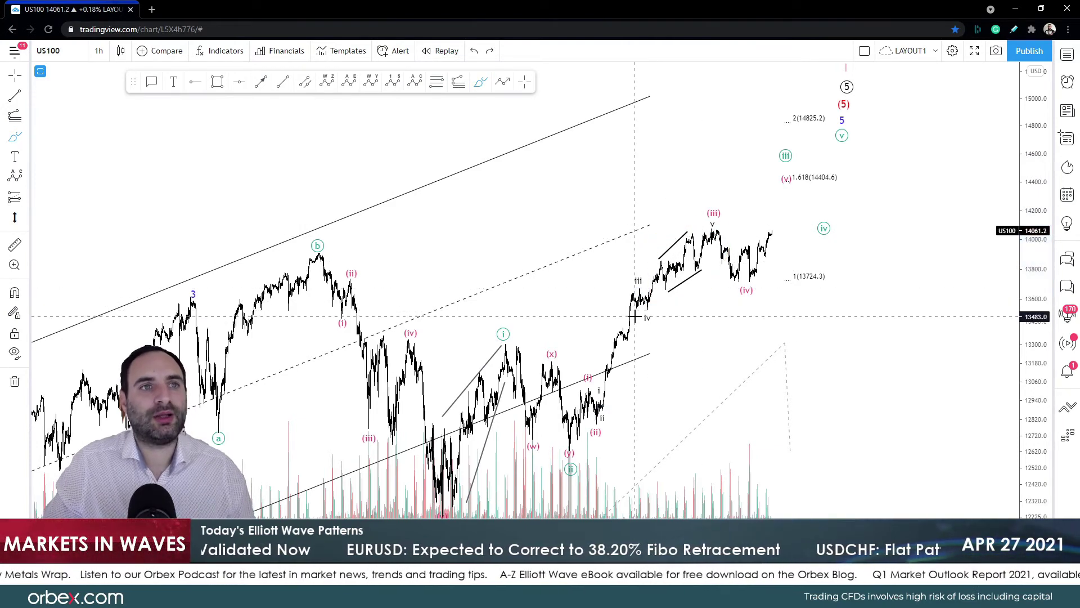
mouse_move(590, 401)
mouse_down()
mouse_move(615, 385)
mouse_move(687, 230)
mouse_up()
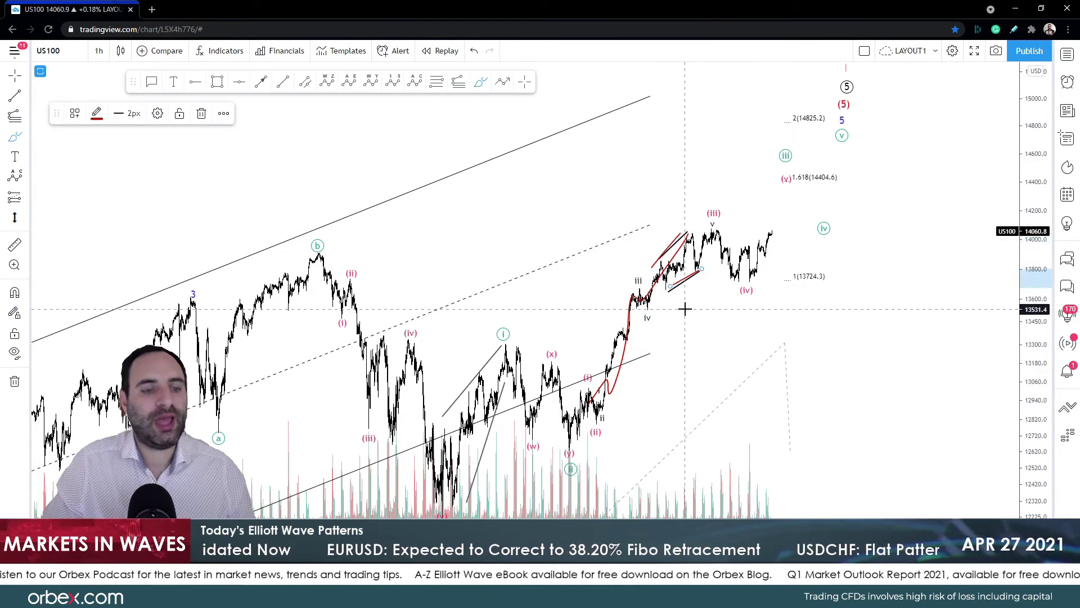
key(ctrl+z)
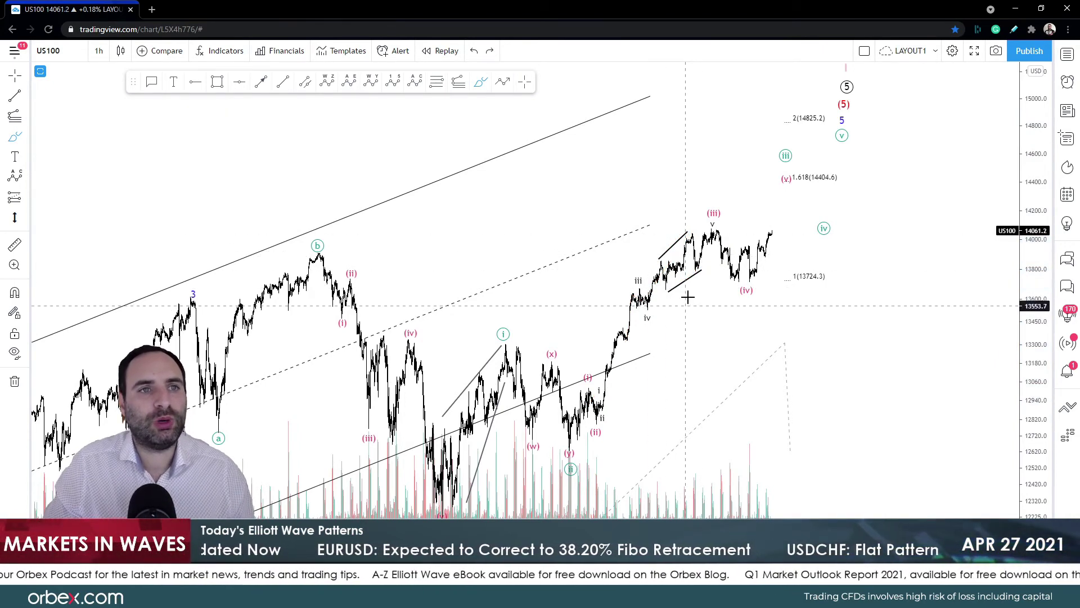
Step: Trace the decline to a circled (iv), sketch a stepped advance past 1.618(14404.6) to the circled wave 5 labels, and undo the sketch
mouse_move(711, 229)
mouse_down()
mouse_move(736, 284)
mouse_move(759, 288)
mouse_move(751, 282)
mouse_move(767, 233)
mouse_move(774, 223)
mouse_move(780, 245)
mouse_move(798, 191)
mouse_move(839, 183)
mouse_move(825, 203)
mouse_move(844, 123)
mouse_move(851, 142)
mouse_up()
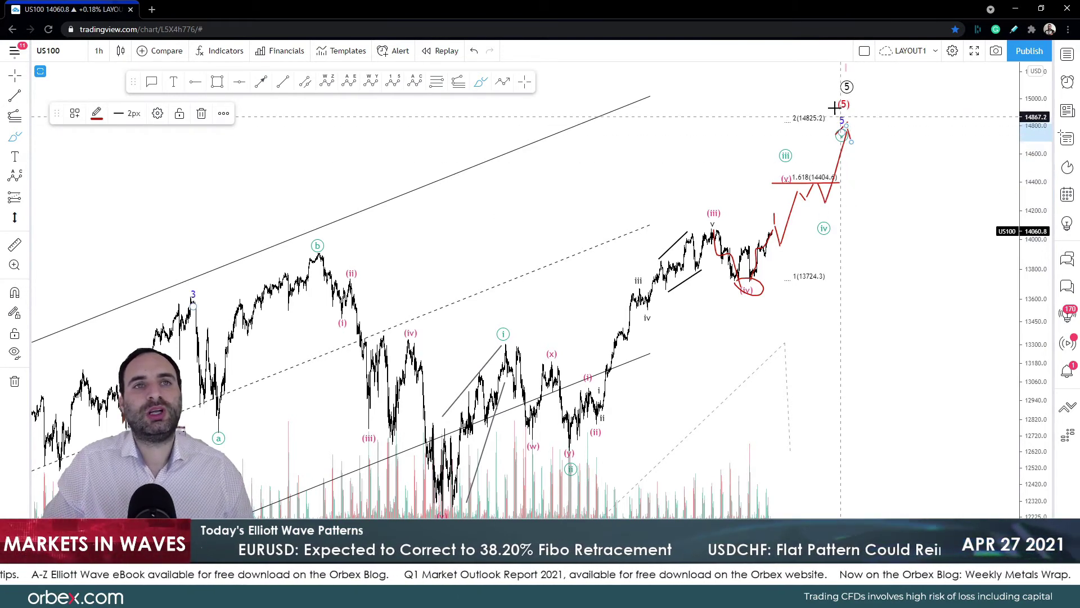
drag(843, 116, 832, 119)
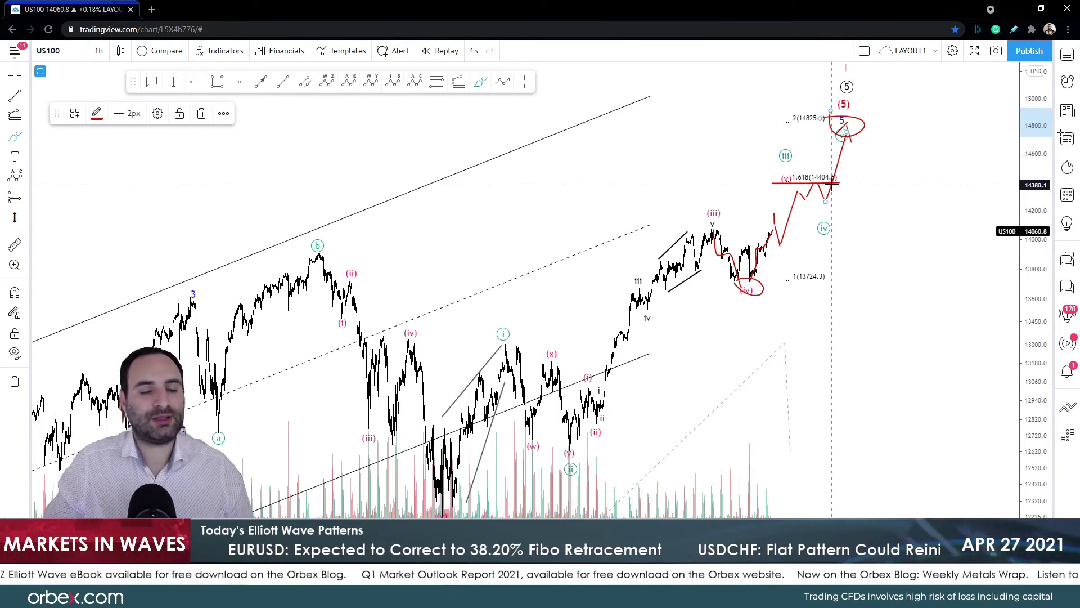
mouse_move(831, 77)
mouse_down()
mouse_move(866, 96)
mouse_move(832, 77)
mouse_up()
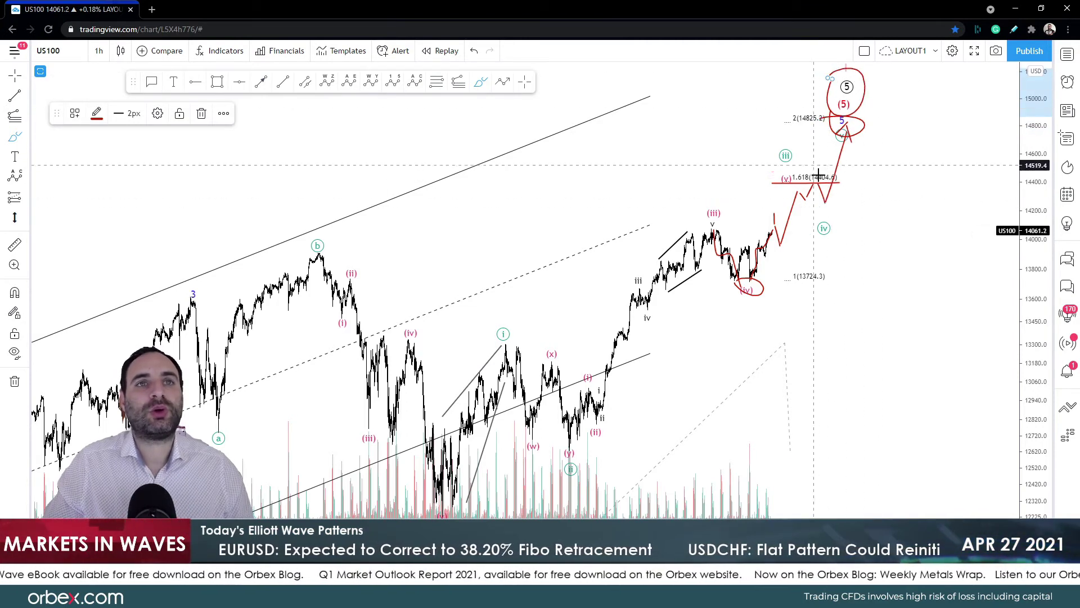
key(ctrl)
key(ctrl+z)
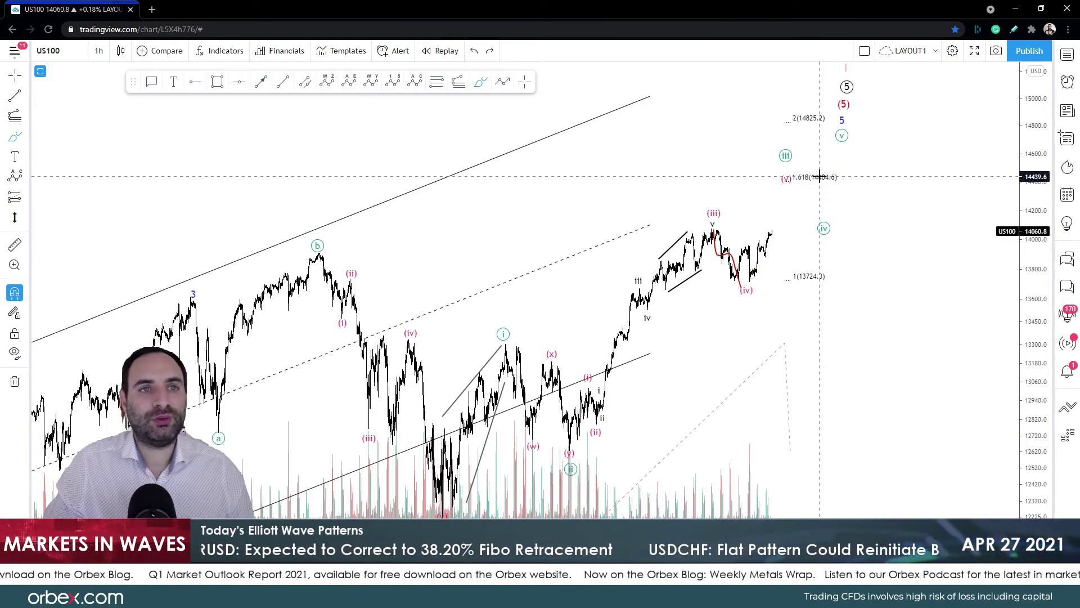
Step: Brush a horizontal line from the wave (iii) high towards the circled iv label, and undo it
scroll(819, 175, down, 2)
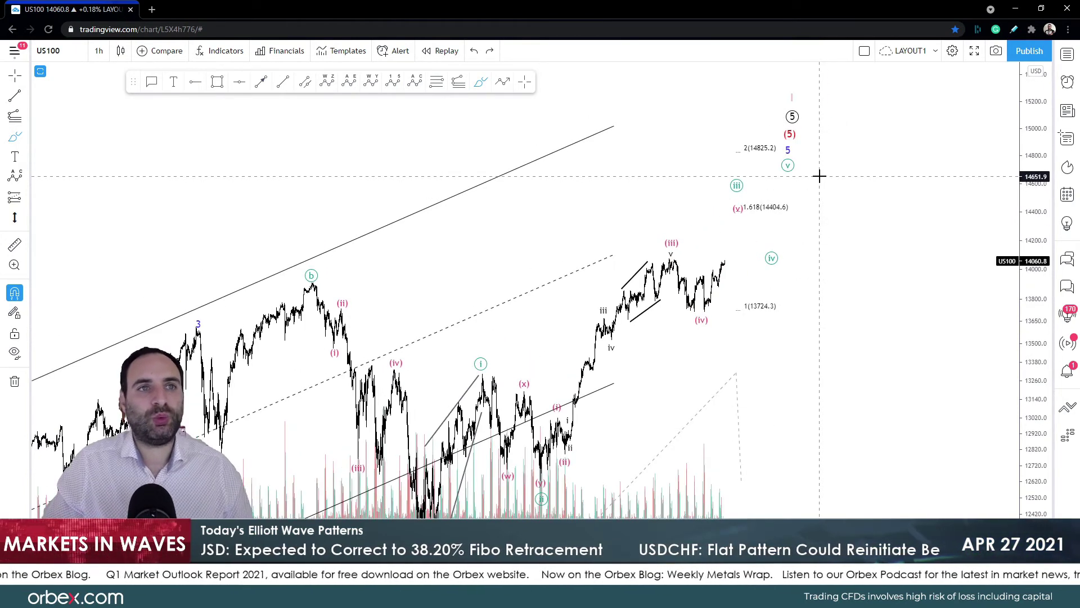
drag(653, 256, 753, 259)
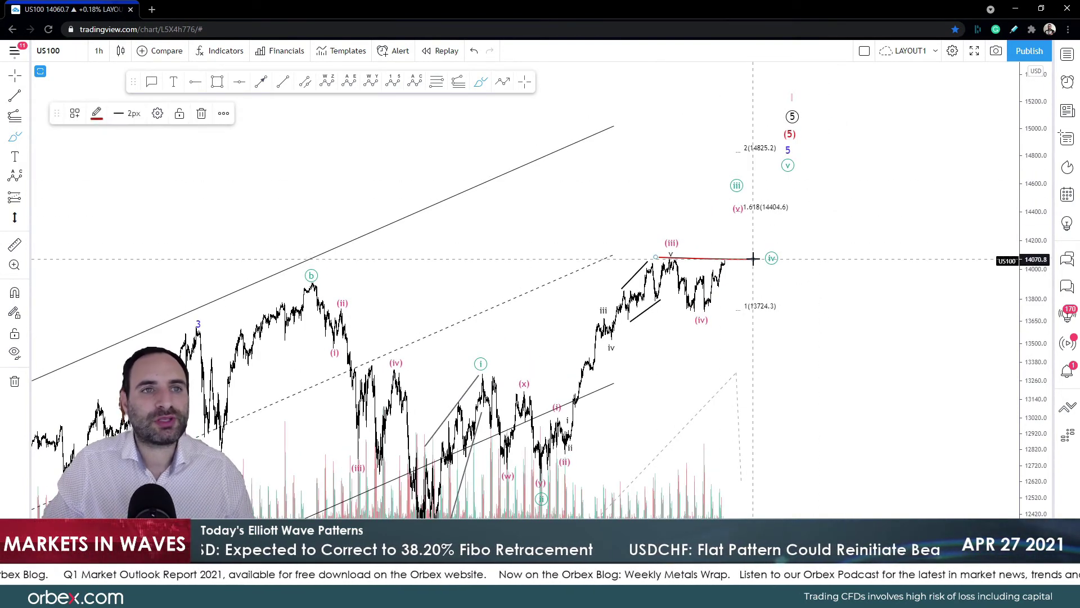
key(ctrl+z)
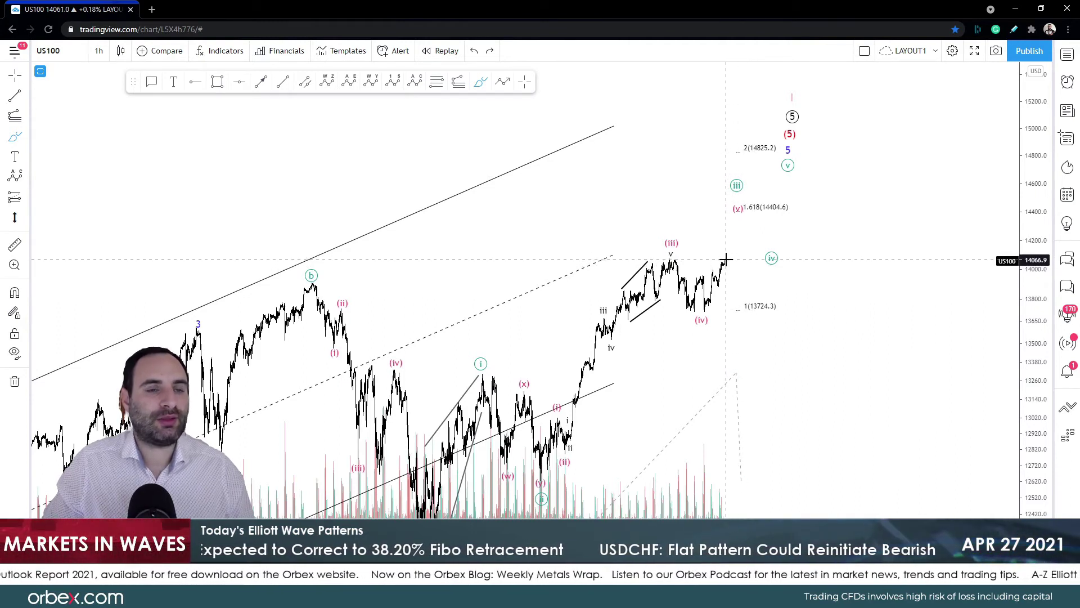
Step: Sketch a breakout above the wave (iii) high, a pullback to its level and an advance to 1.618(14404.6), and start undoing the sketch
mouse_move(728, 260)
mouse_down()
mouse_move(735, 237)
mouse_move(741, 255)
mouse_up()
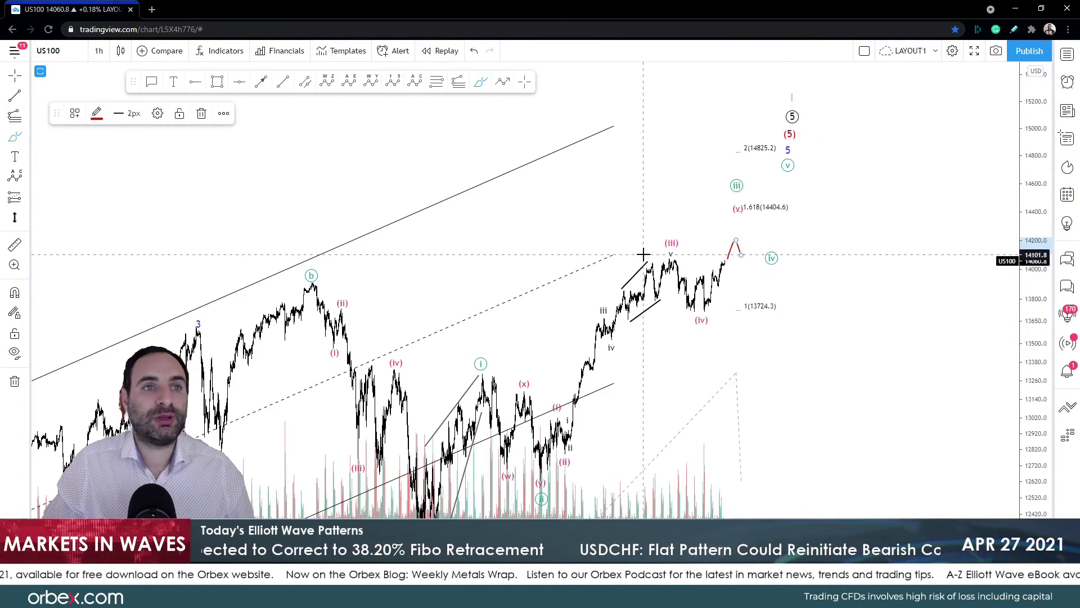
mouse_move(640, 256)
mouse_down()
mouse_move(781, 259)
mouse_move(731, 251)
mouse_move(754, 257)
mouse_move(770, 209)
mouse_move(759, 220)
mouse_move(773, 231)
mouse_up()
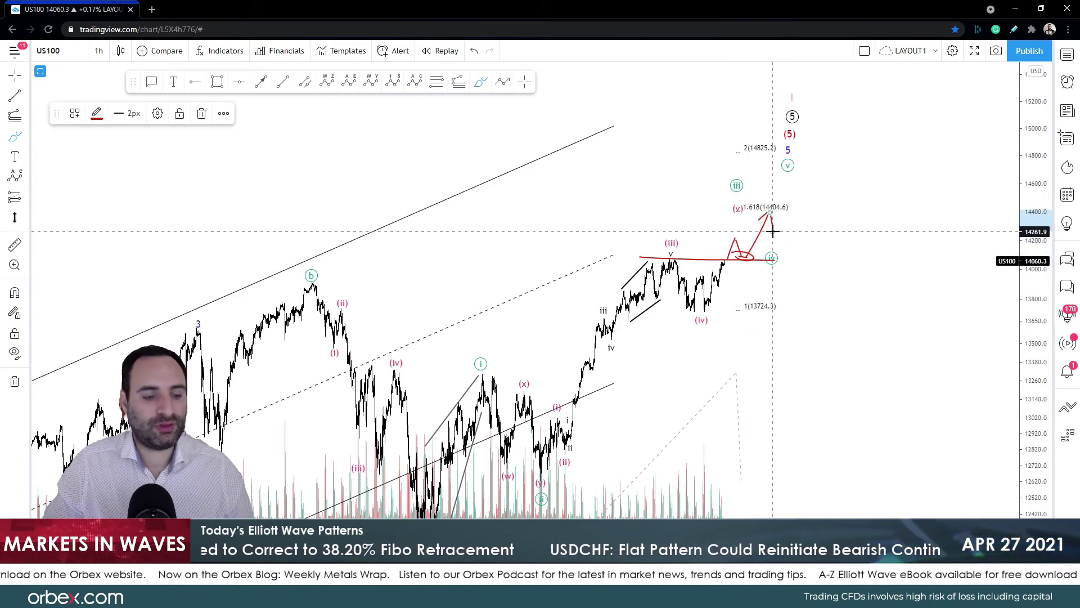
key(ctrl+z)
key(ctrl+z)
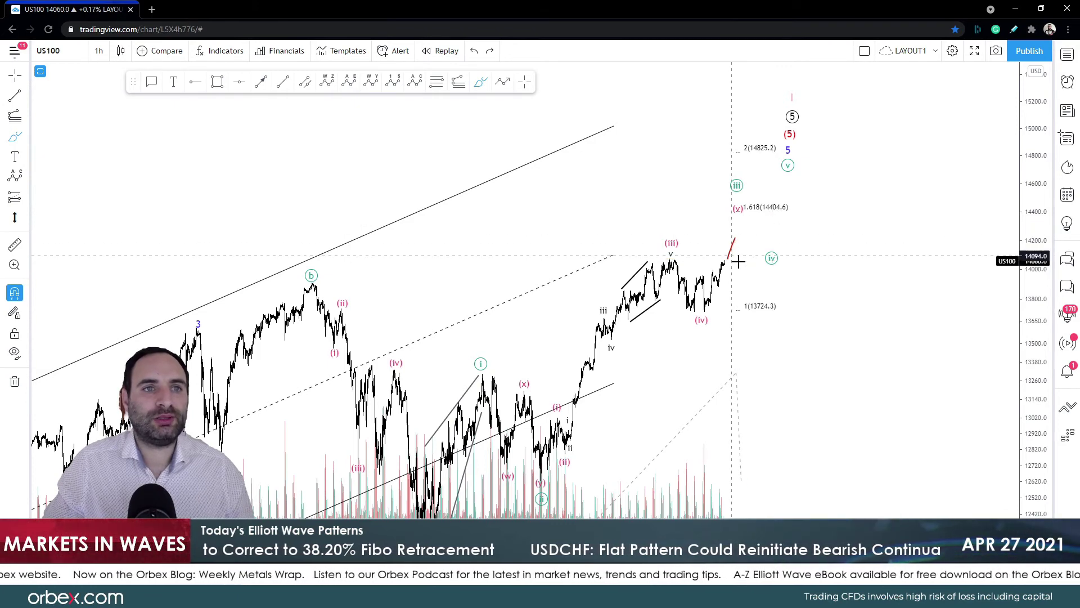
Step: Undo the remaining short rise, sketch a shallow dip and advance from the latest price towards 1.618(14404.6), and undo that curve
key(ctrl+z)
mouse_move(726, 263)
mouse_down()
mouse_move(732, 271)
mouse_move(757, 225)
mouse_up()
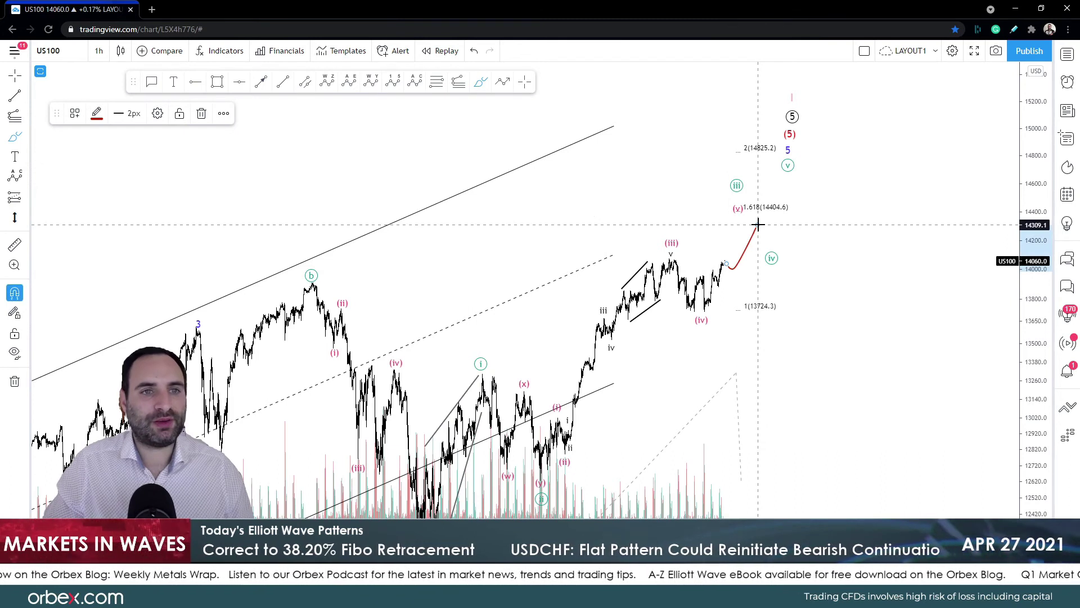
key(ctrl+z)
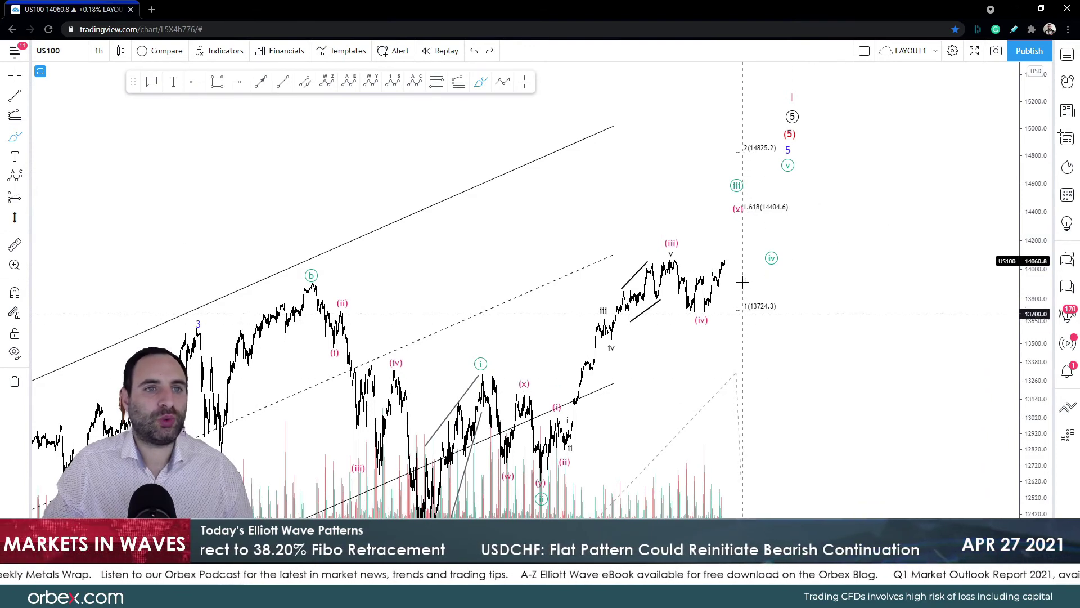
Step: Sketch a small rise, a pullback to 1(13724.3) and a rebound near 1.618(14404.6), circle the wave 5 targets, and undo the marks down to the rise
mouse_move(725, 260)
mouse_down()
mouse_move(726, 242)
mouse_move(786, 304)
mouse_move(671, 315)
mouse_move(791, 301)
mouse_move(823, 207)
mouse_up()
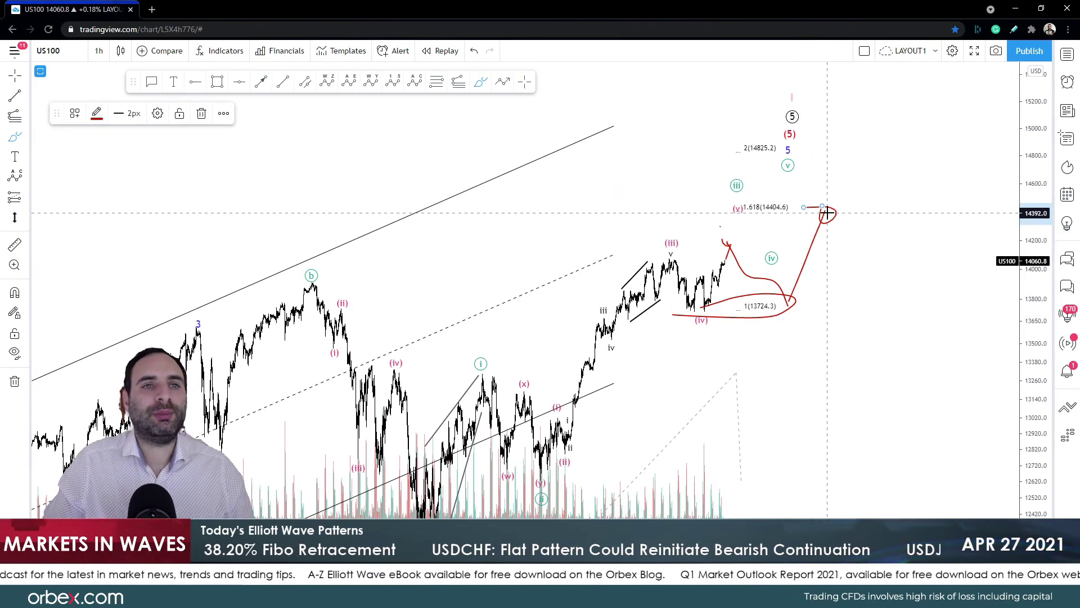
mouse_move(734, 139)
mouse_down()
mouse_move(871, 178)
mouse_move(692, 162)
mouse_up()
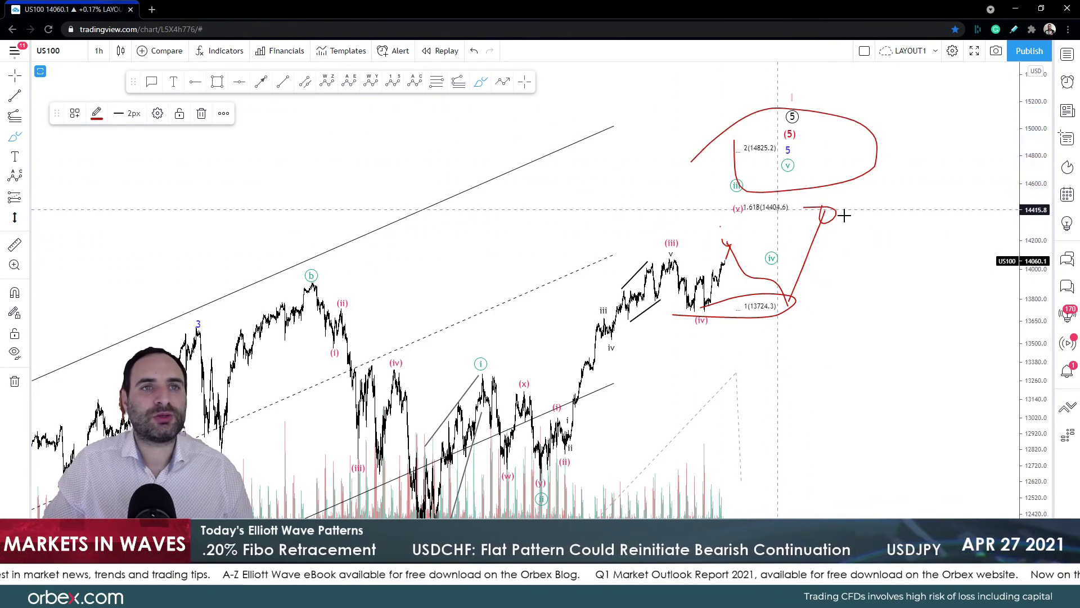
drag(811, 153, 831, 153)
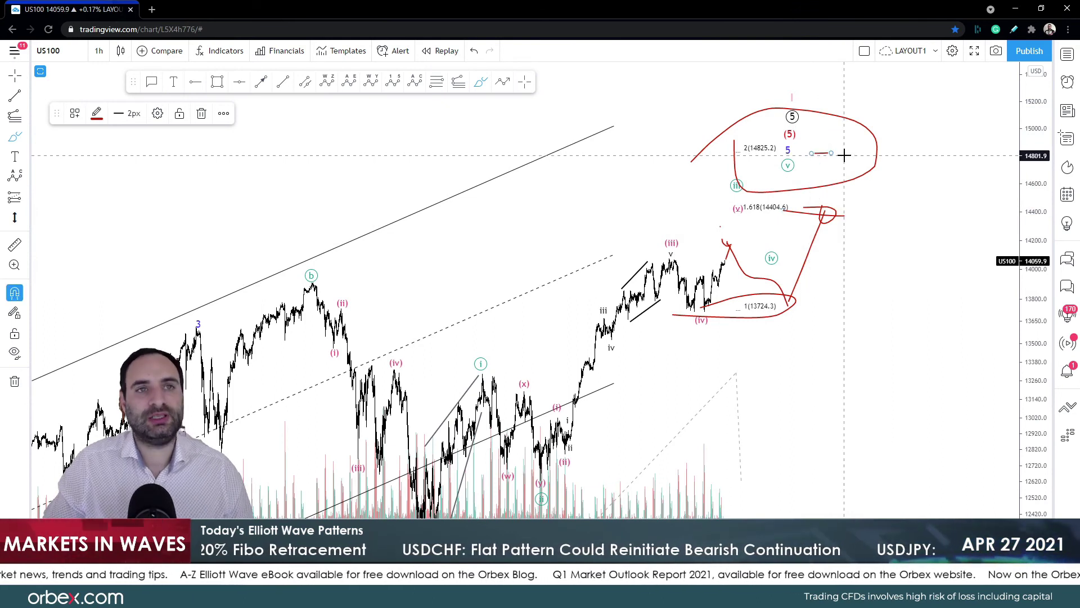
key(ctrl+z)
key(ctrl+z)
key(ctrl+z)
key(ctrl+z)
key(ctrl+z)
key(ctrl+z)
key(ctrl+z)
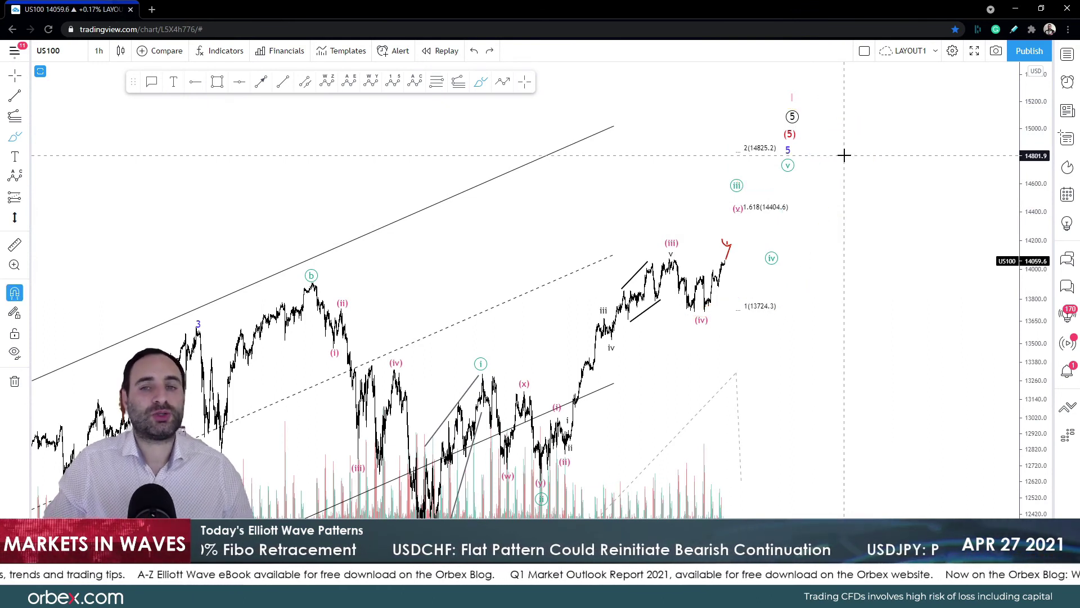